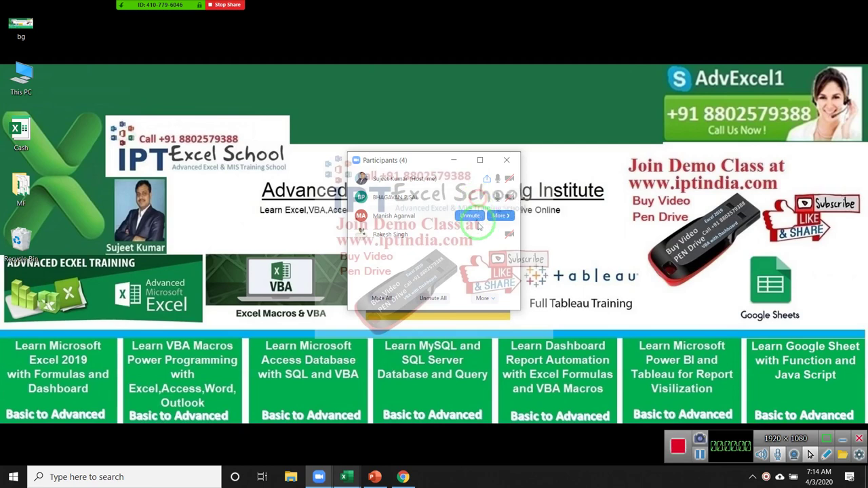
Close Zoom's participants list and start recording the shared meeting.
{"action": "left_click", "coordinate": [507, 160]}
{"action": "left_click", "coordinate": [344, 10]}
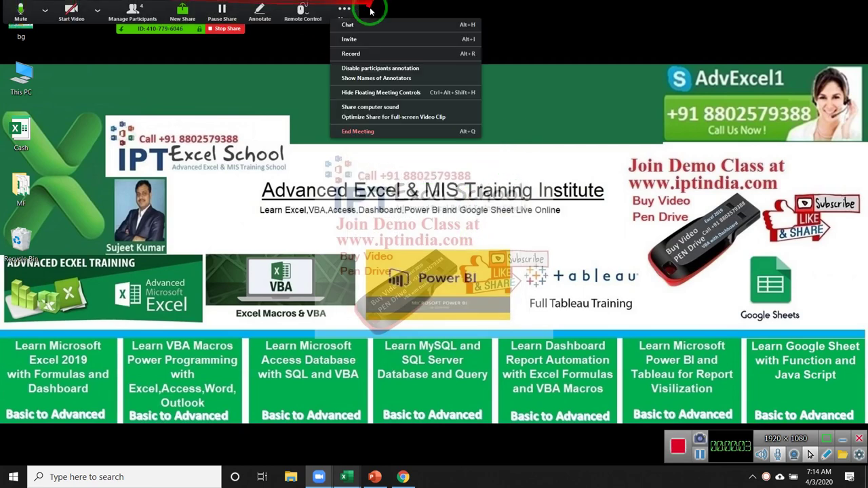
{"action": "left_click", "coordinate": [360, 54]}
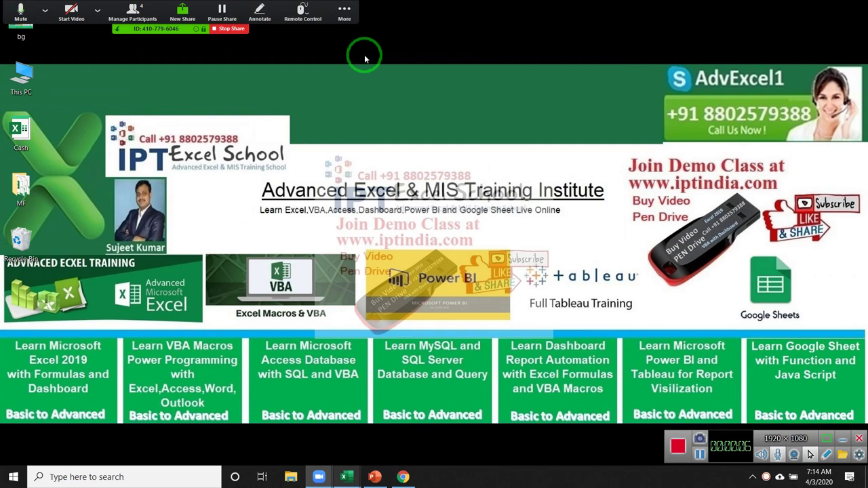
{"action": "left_click", "coordinate": [345, 477]}
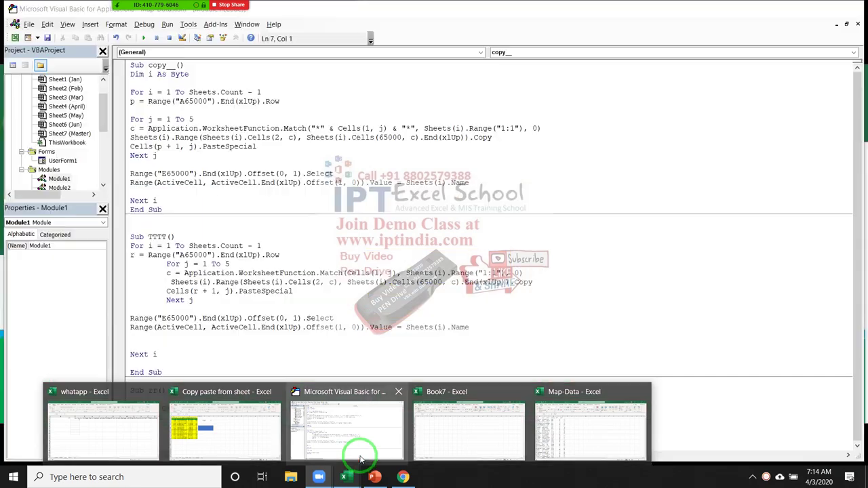
Close the VBA editor and the 'Copy paste from sheet' workbook without saving.
{"action": "left_click", "coordinate": [354, 451]}
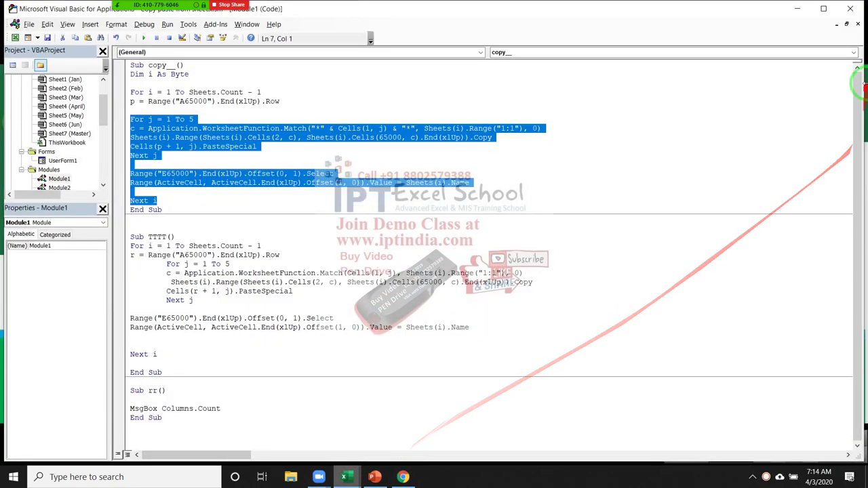
{"action": "left_click", "coordinate": [851, 8]}
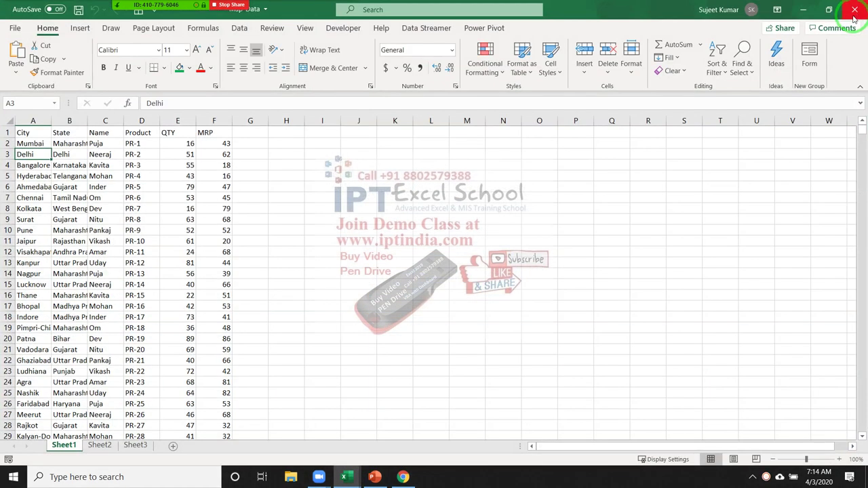
{"action": "mouse_move", "coordinate": [355, 481]}
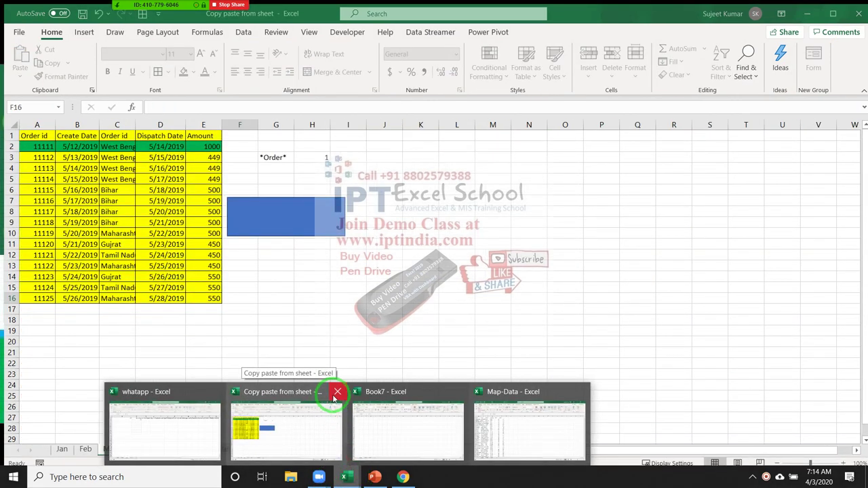
{"action": "left_click", "coordinate": [335, 398]}
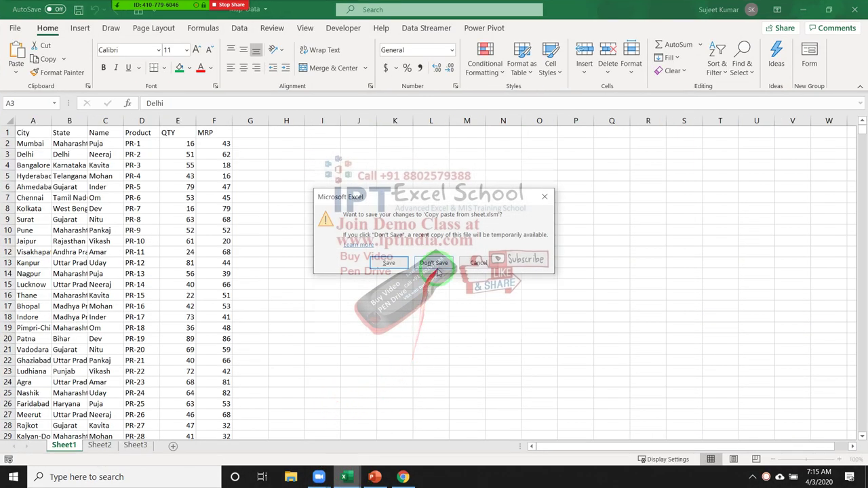
{"action": "left_click", "coordinate": [439, 272]}
Close the empty Book7 workbook, leaving Map-Data open.
{"action": "left_click", "coordinate": [344, 479]}
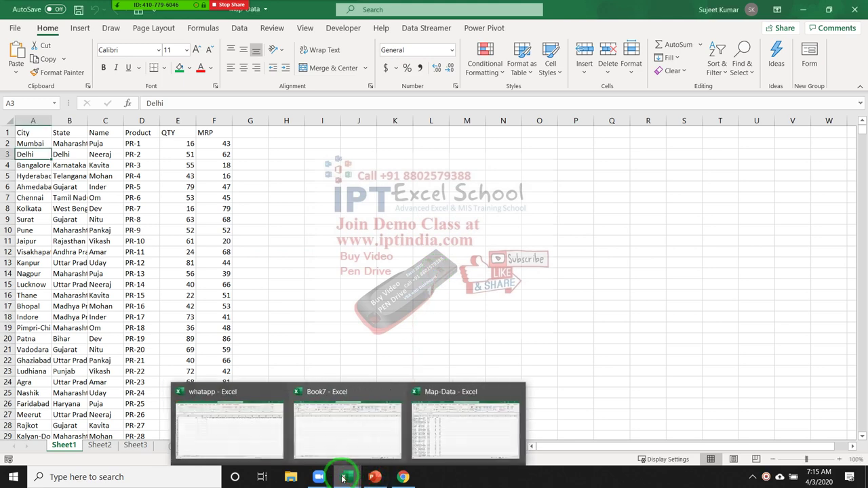
{"action": "left_click", "coordinate": [439, 453]}
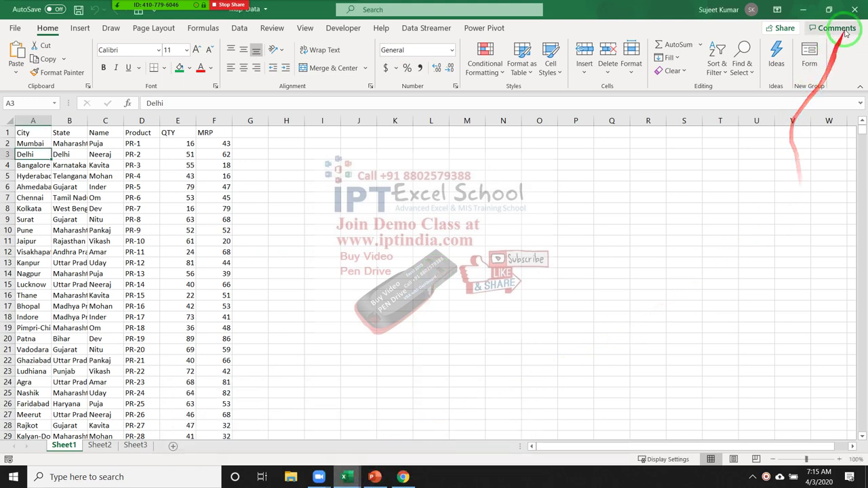
{"action": "mouse_move", "coordinate": [344, 479]}
{"action": "left_click", "coordinate": [344, 455]}
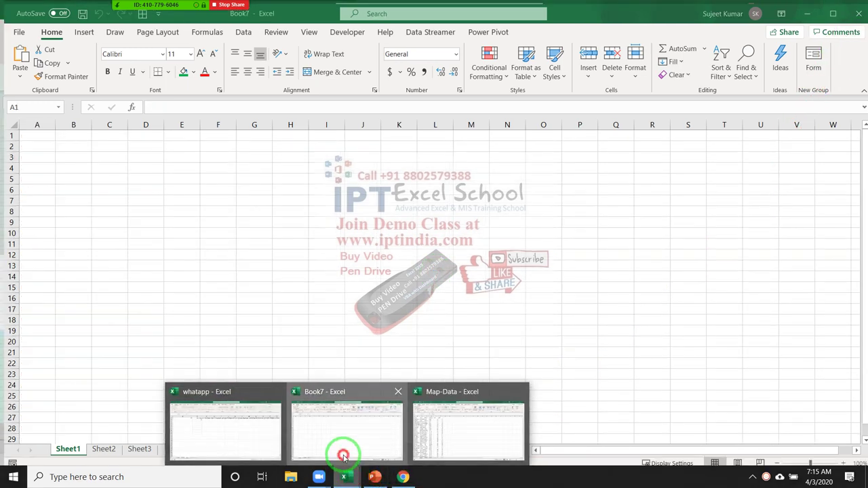
{"action": "left_click", "coordinate": [855, 10]}
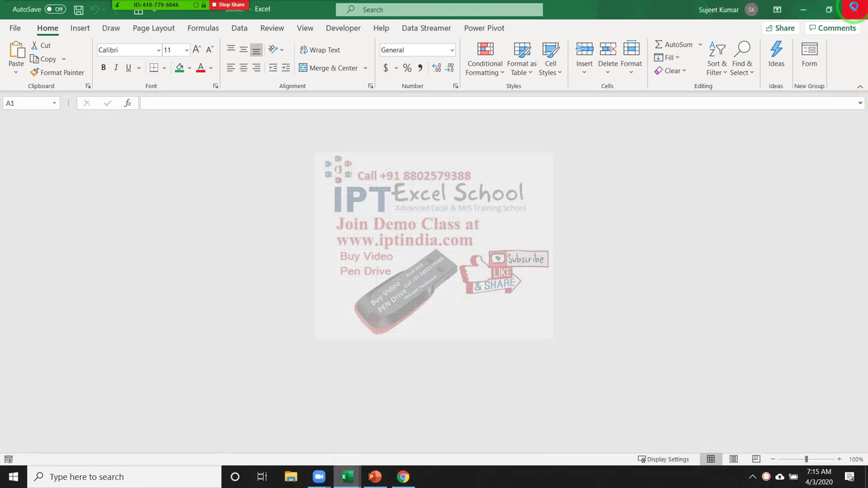
{"action": "left_click", "coordinate": [170, 166]}
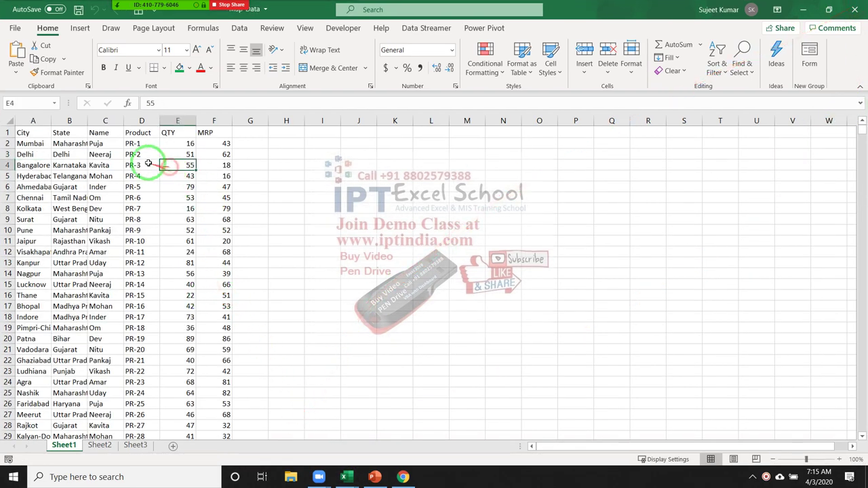
{"action": "left_click", "coordinate": [141, 163]}
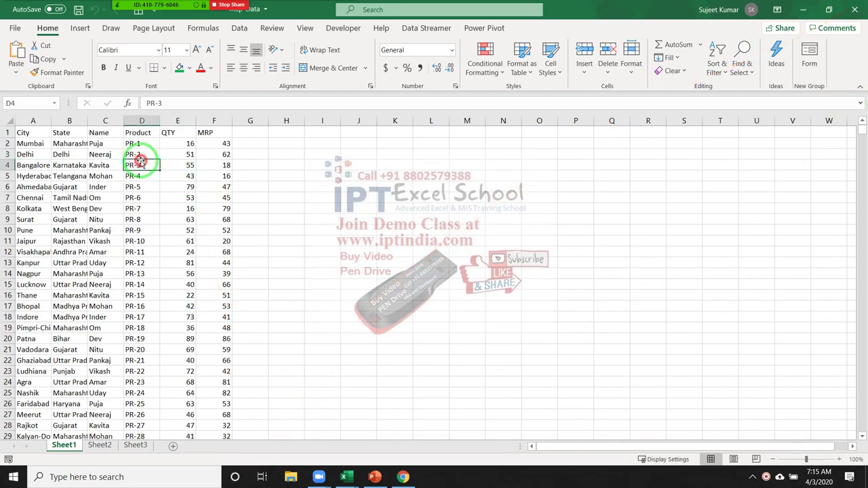
{"action": "left_click", "coordinate": [102, 155]}
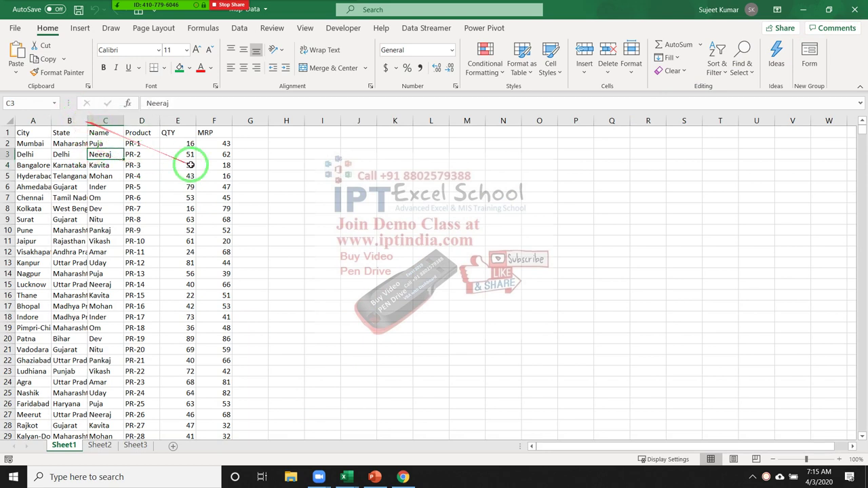
{"action": "left_click", "coordinate": [186, 143]}
{"action": "left_click", "coordinate": [231, 144]}
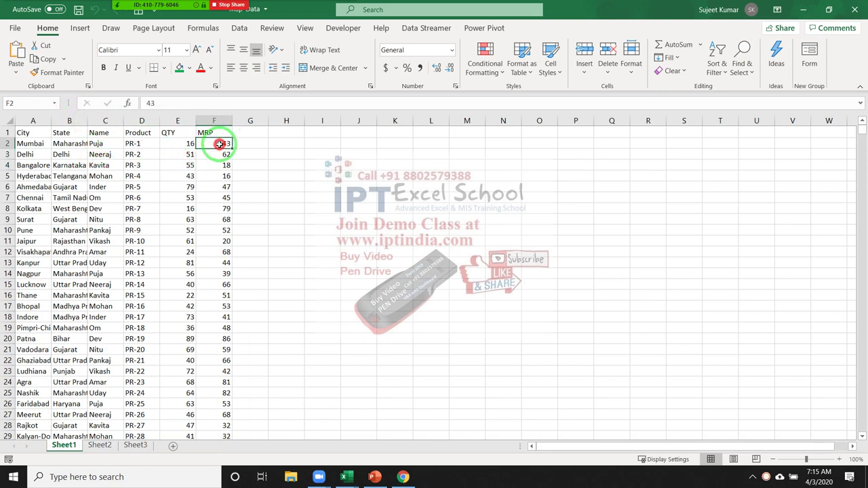
{"action": "left_click", "coordinate": [187, 154]}
{"action": "left_click", "coordinate": [249, 141]}
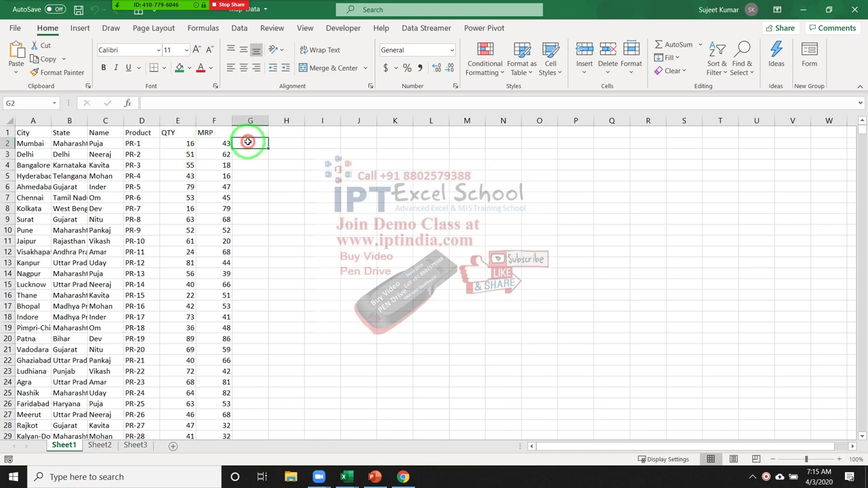
{"action": "type", "text": "="}
{"action": "left_click", "coordinate": [165, 142]}
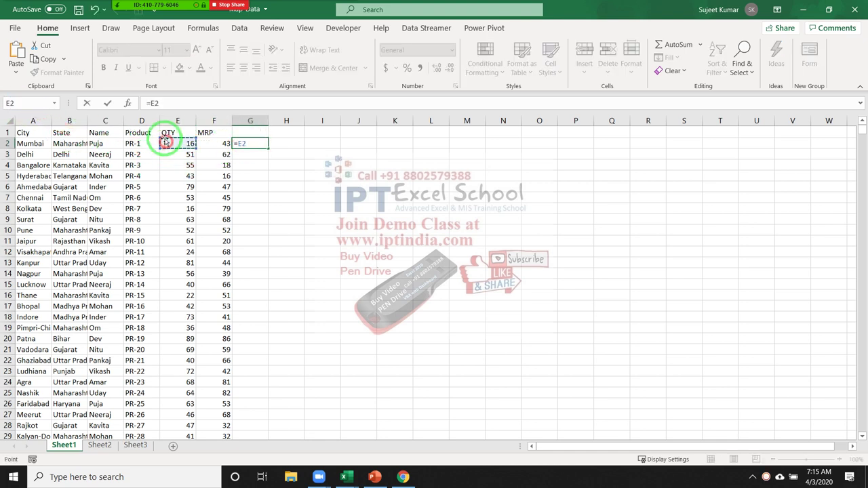
{"action": "left_click", "coordinate": [228, 145]}
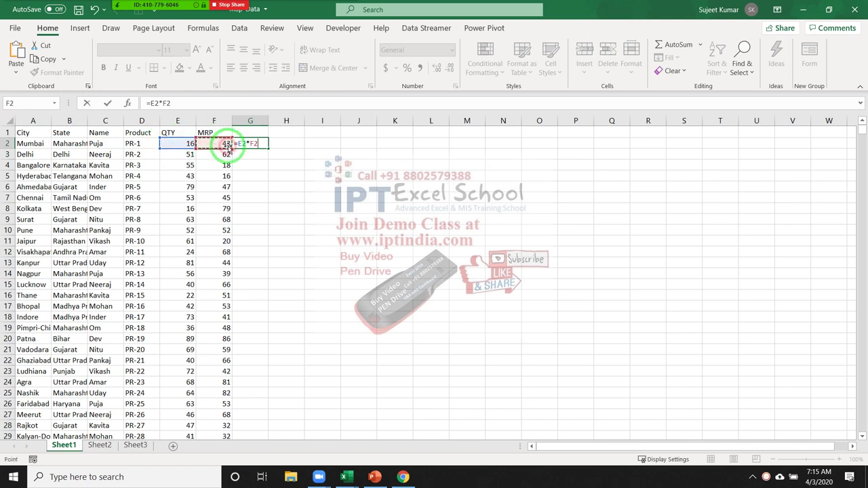
{"action": "key", "text": "Return"}
{"action": "key", "text": "Up"}
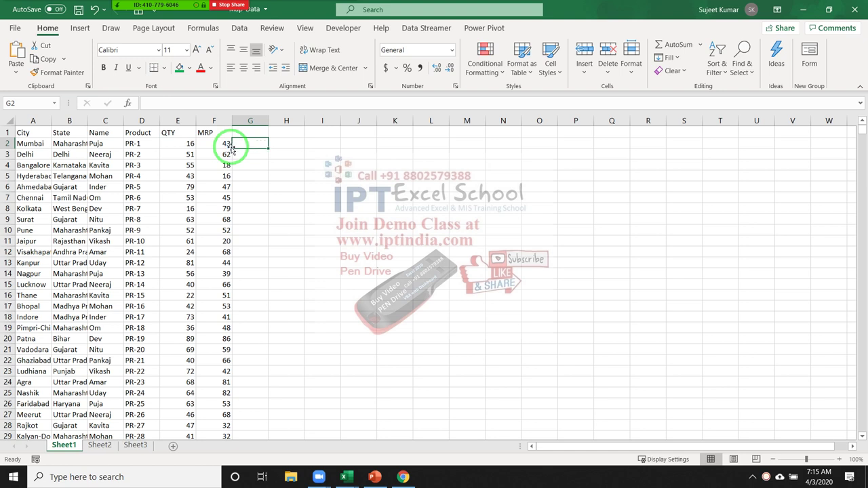
{"action": "mouse_move", "coordinate": [188, 144]}
{"action": "left_mouse_down"}
{"action": "mouse_move", "coordinate": [217, 146]}
{"action": "mouse_move", "coordinate": [254, 185]}
{"action": "left_mouse_up"}
{"action": "key", "text": "Left"}
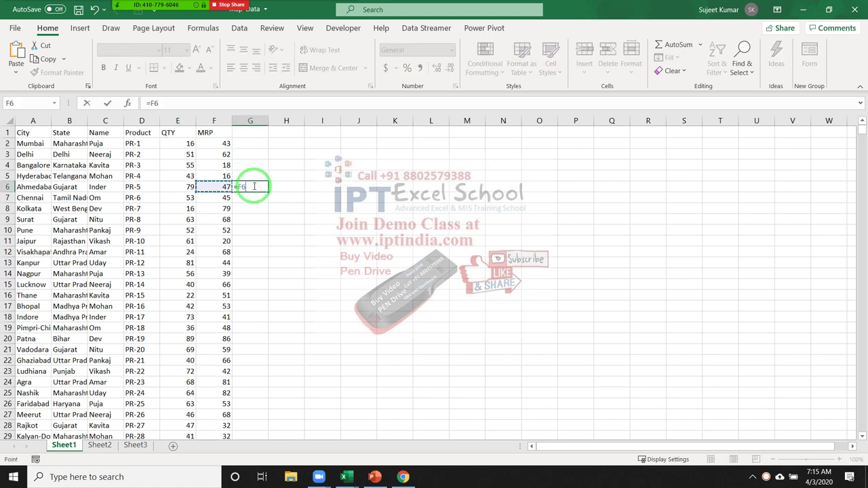
{"action": "key", "text": "Left"}
{"action": "key", "text": "Left"}
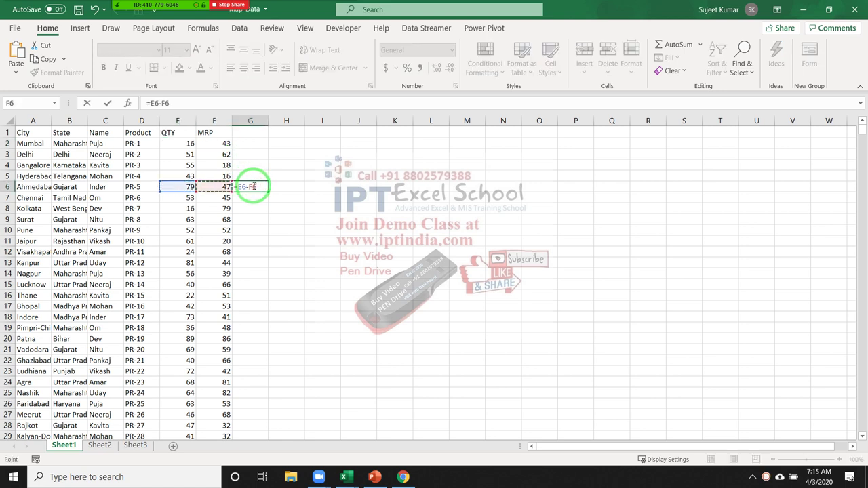
{"action": "key", "text": "BackSpace"}
{"action": "key", "text": "BackSpace"}
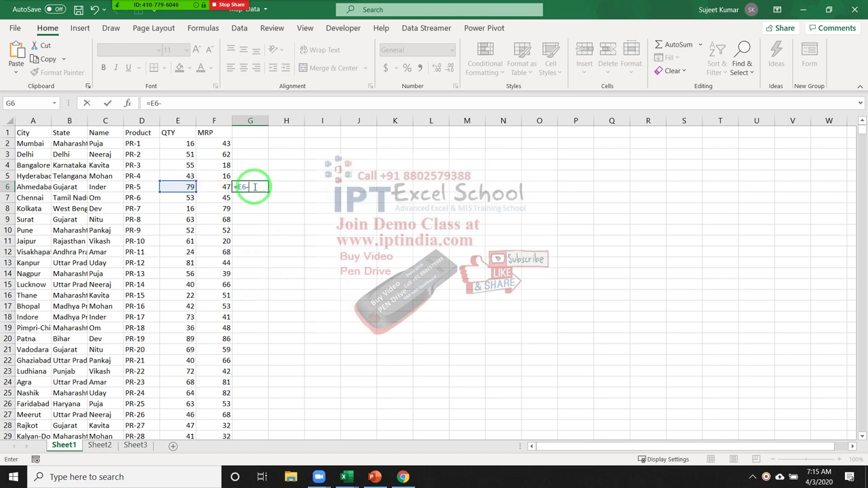
{"action": "left_click", "coordinate": [223, 188]}
{"action": "key", "text": "ctrl+Return"}
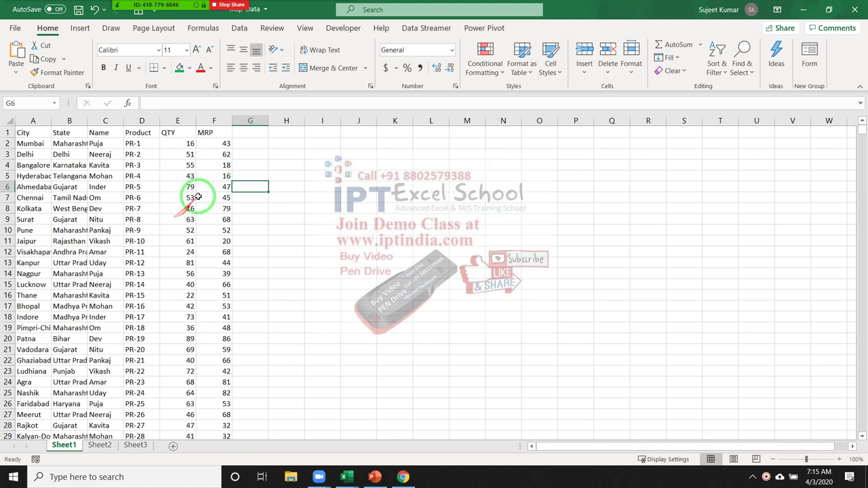
{"action": "left_click", "coordinate": [250, 121]}
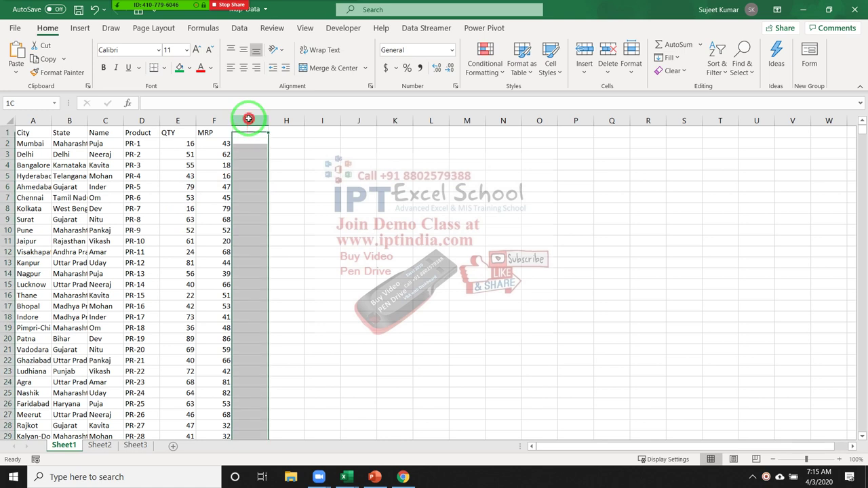
Select the Mumbai cell A2 and browse the Conditional Formatting menu without choosing anything.
{"action": "left_click", "coordinate": [252, 155]}
{"action": "left_click_drag", "start_coordinate": [25, 145], "coordinate": [212, 144]}
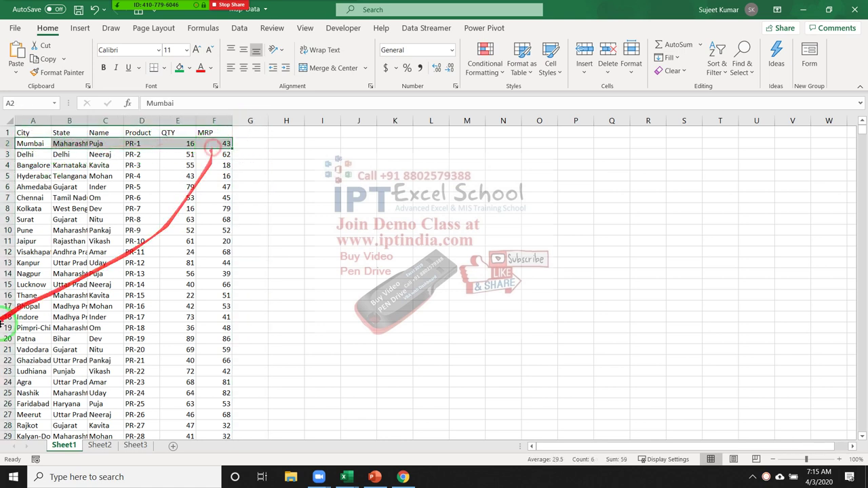
{"action": "left_click", "coordinate": [62, 242]}
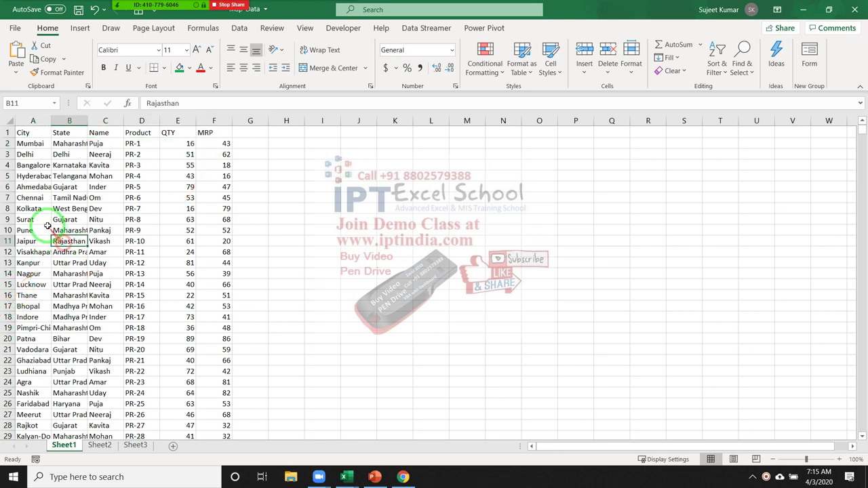
{"action": "left_click", "coordinate": [30, 143]}
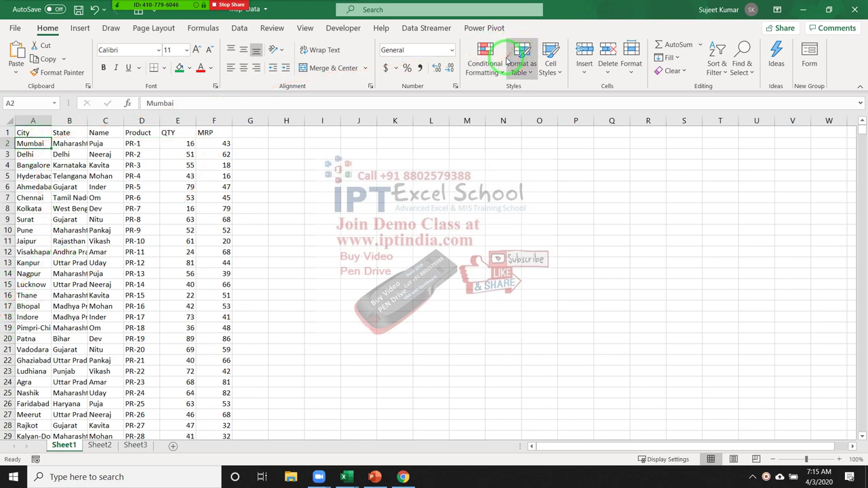
{"action": "left_click", "coordinate": [485, 60]}
{"action": "mouse_move", "coordinate": [518, 99]}
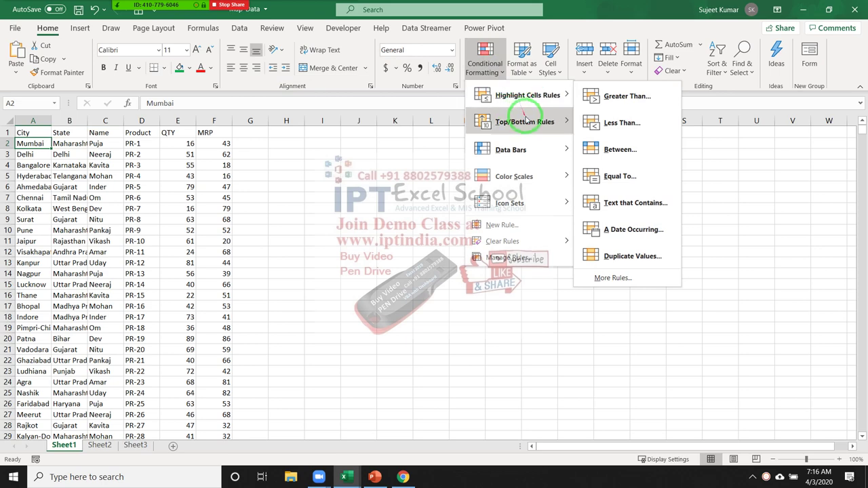
{"action": "mouse_move", "coordinate": [517, 199]}
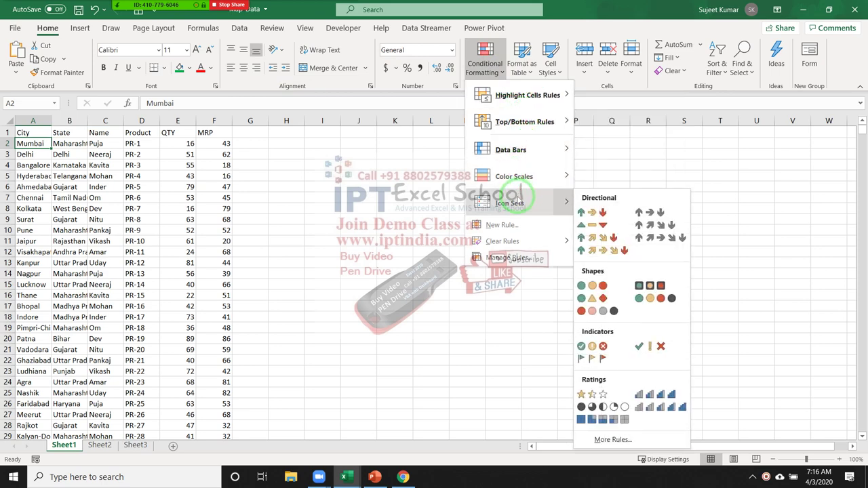
{"action": "left_click", "coordinate": [92, 188]}
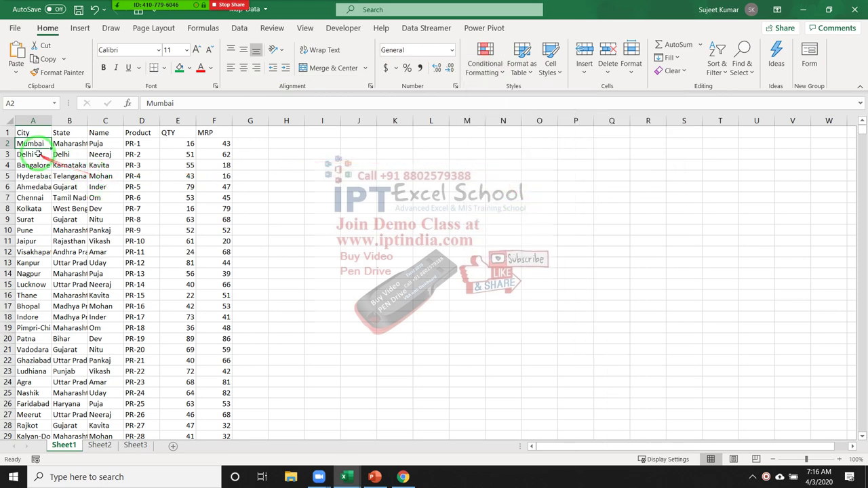
With A2 selected, start a New Rule from Conditional Formatting.
{"action": "left_click", "coordinate": [30, 154]}
{"action": "left_click", "coordinate": [30, 143]}
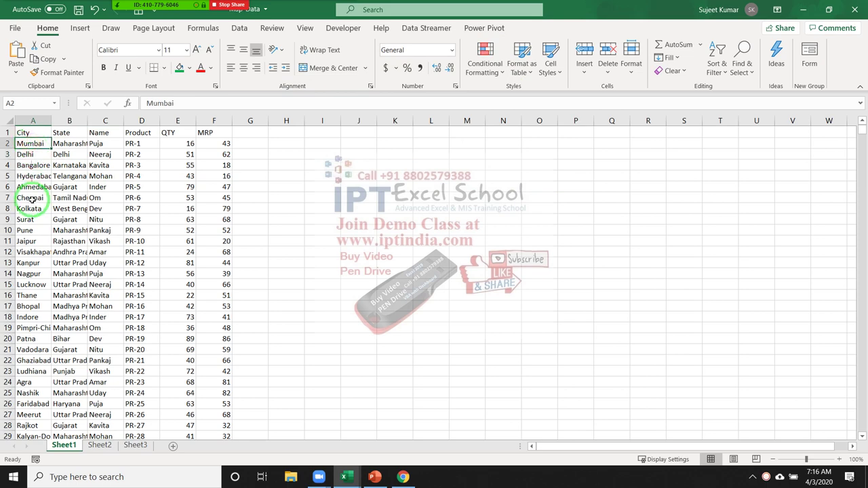
{"action": "left_click", "coordinate": [485, 62]}
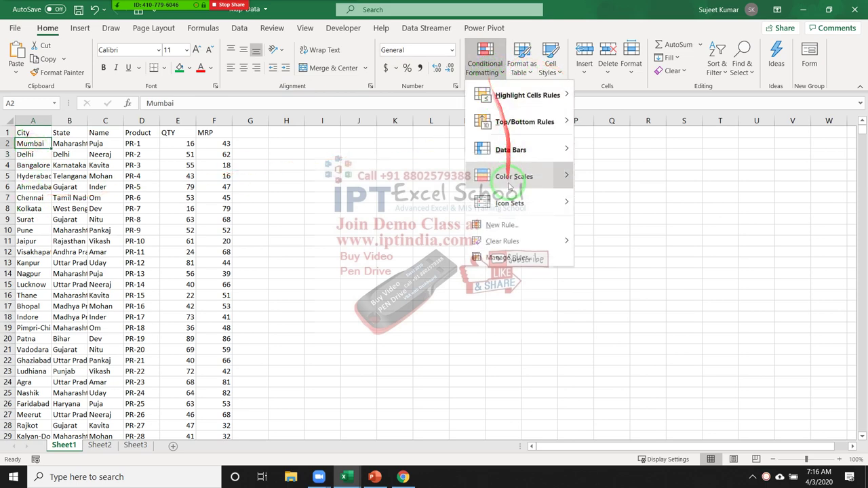
{"action": "left_click", "coordinate": [502, 224]}
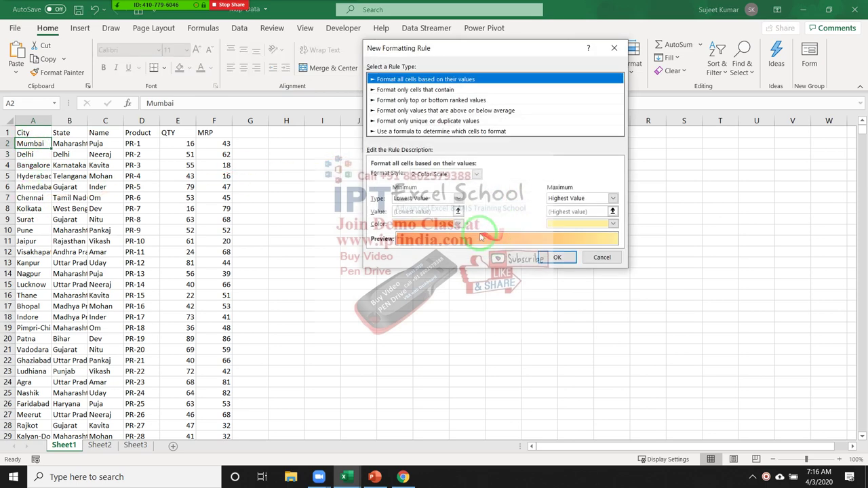
Switch the rule to a formula type and build =$E$2*$F$2>100 from cells E2 and F2.
{"action": "left_click", "coordinate": [391, 132]}
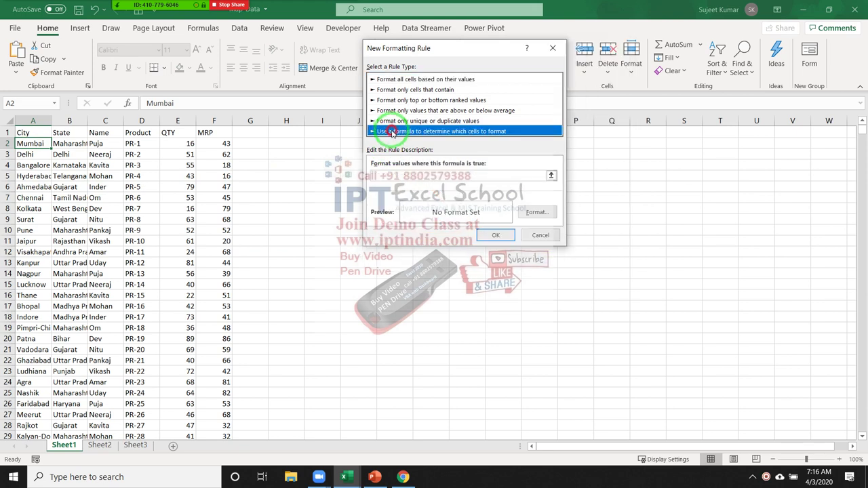
{"action": "left_click", "coordinate": [397, 175]}
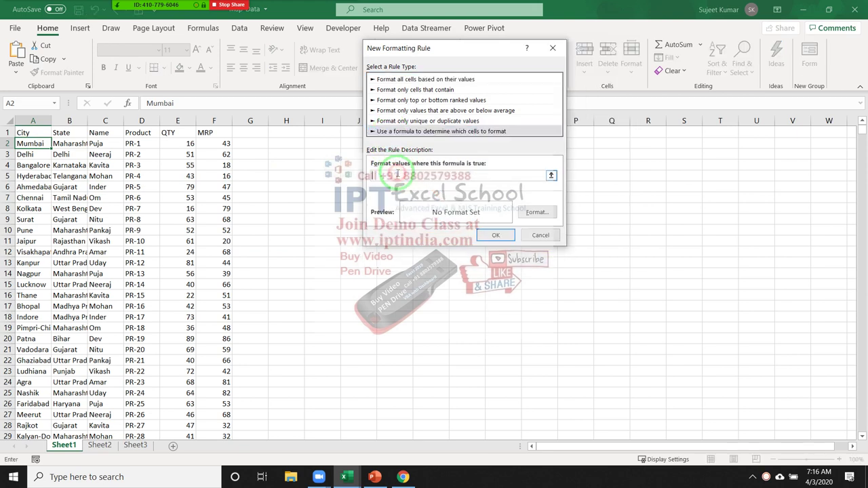
{"action": "left_click", "coordinate": [182, 144]}
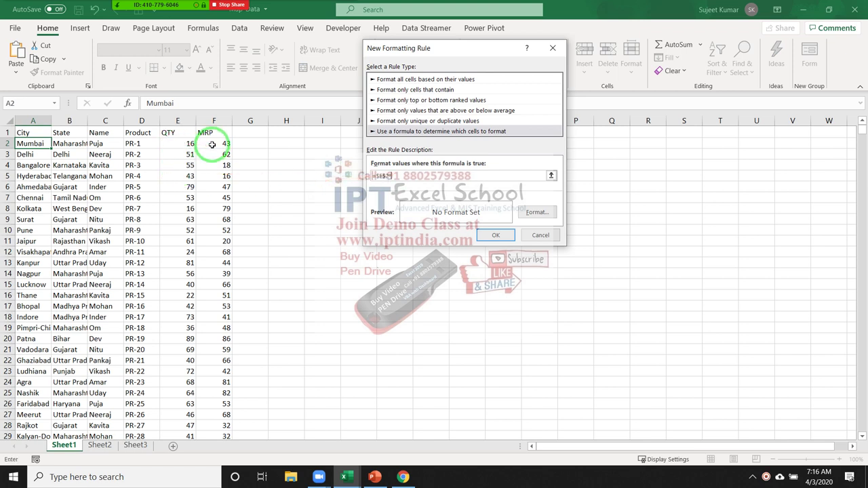
{"action": "left_click", "coordinate": [212, 144]}
{"action": "left_click", "coordinate": [388, 177]}
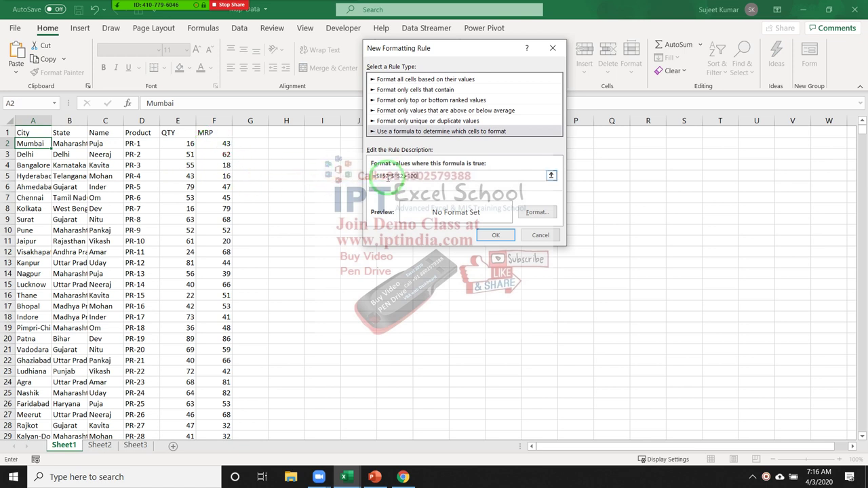
{"action": "left_click", "coordinate": [393, 178]}
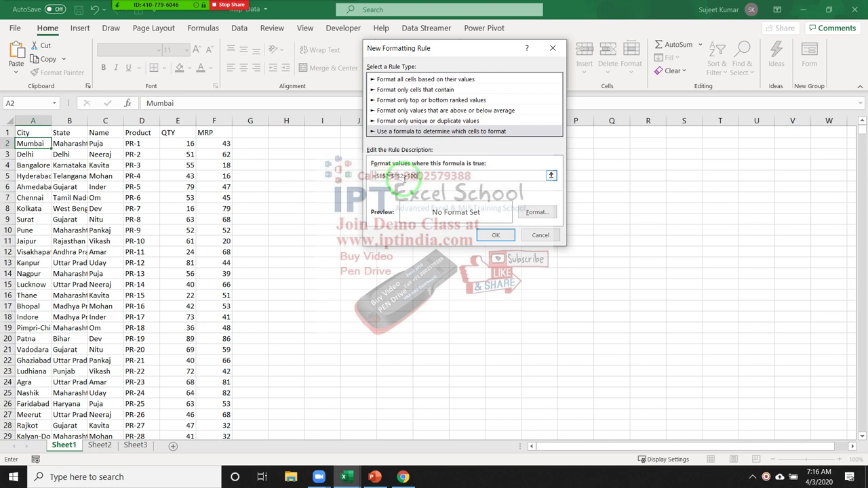
{"action": "left_click", "coordinate": [149, 9]}
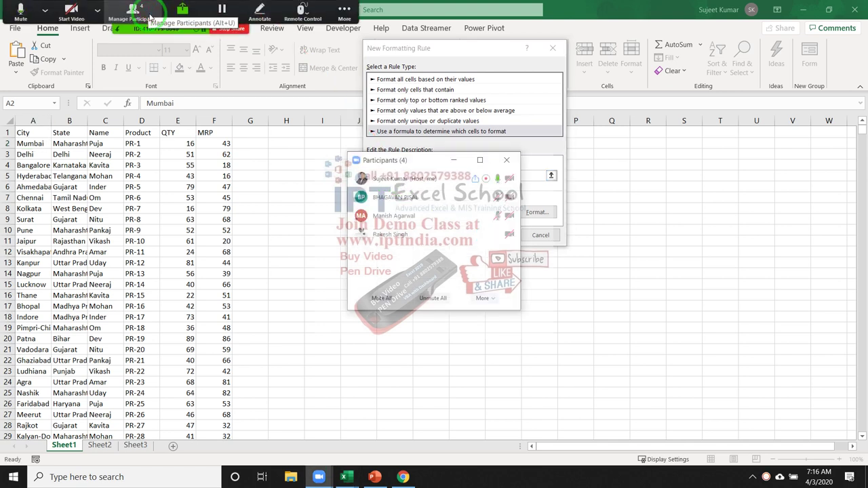
Close Zoom's participants window and return focus to the rule's formula box.
{"action": "left_click", "coordinate": [506, 160]}
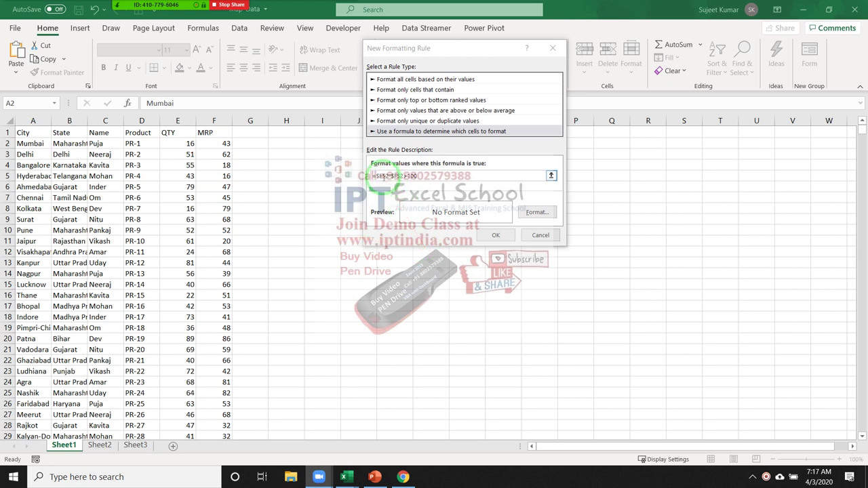
{"action": "left_click", "coordinate": [378, 176]}
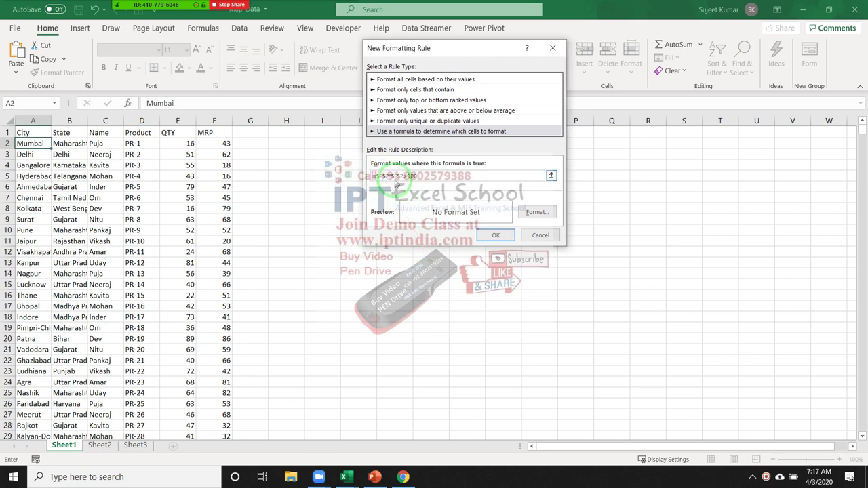
Change the formula to =$E2*$F2>100, give the rule a light green fill, and apply it.
{"action": "left_click", "coordinate": [394, 176]}
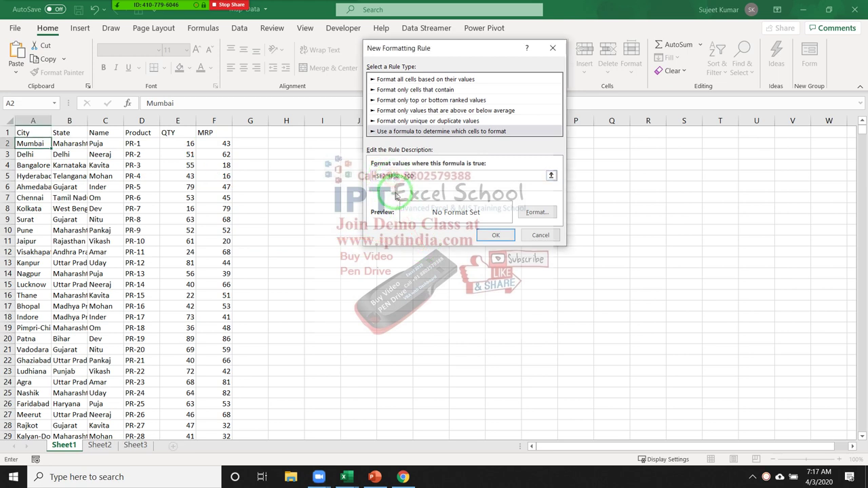
{"action": "left_click_drag", "start_coordinate": [214, 127], "coordinate": [559, 174]}
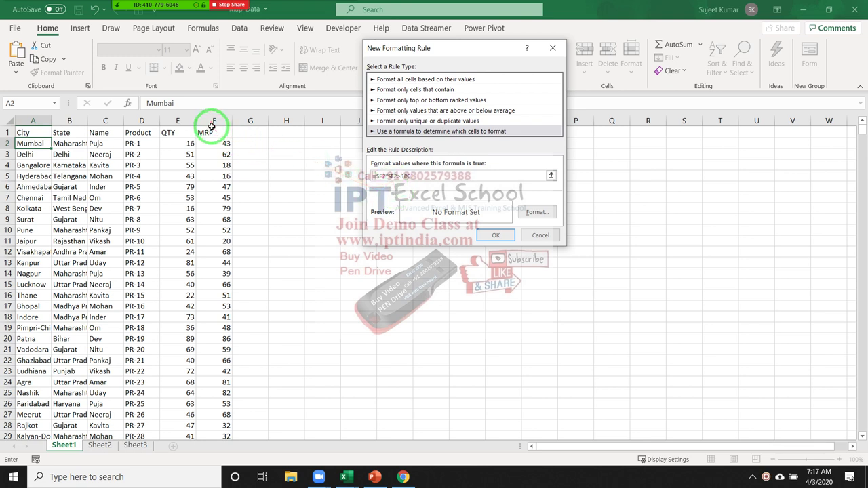
{"action": "left_click", "coordinate": [551, 216]}
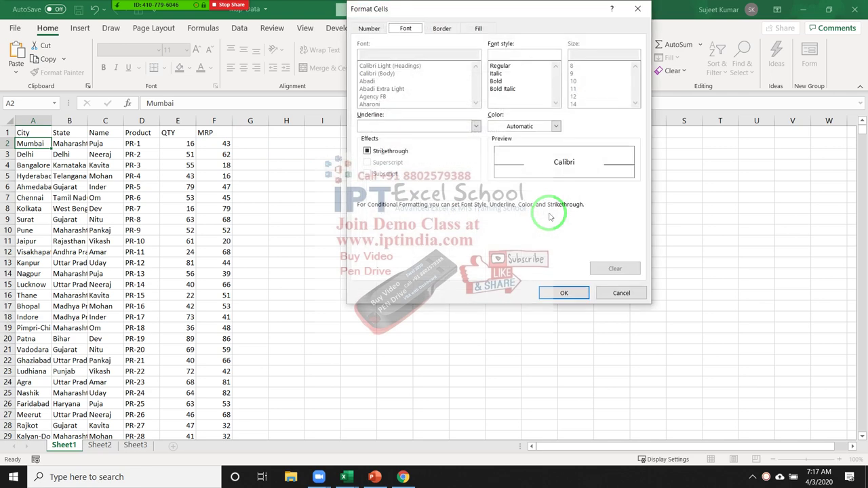
{"action": "left_click_drag", "start_coordinate": [547, 212], "coordinate": [483, 68]}
{"action": "left_click", "coordinate": [478, 28]}
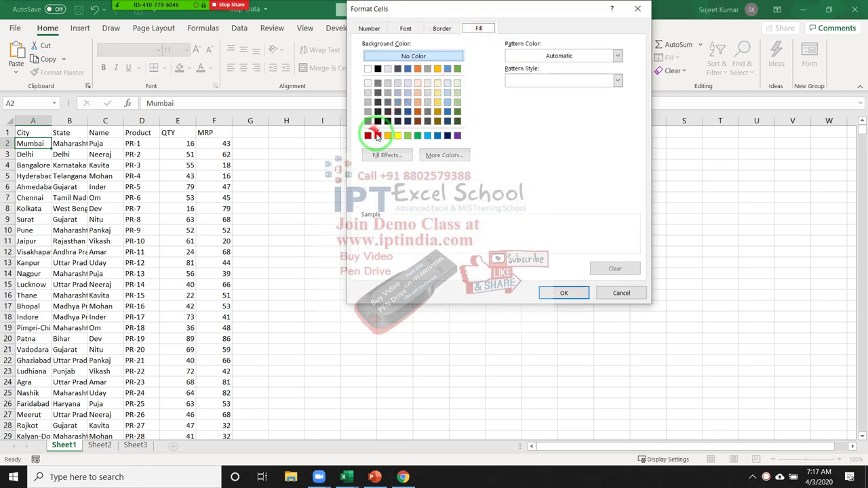
{"action": "left_click", "coordinate": [407, 136]}
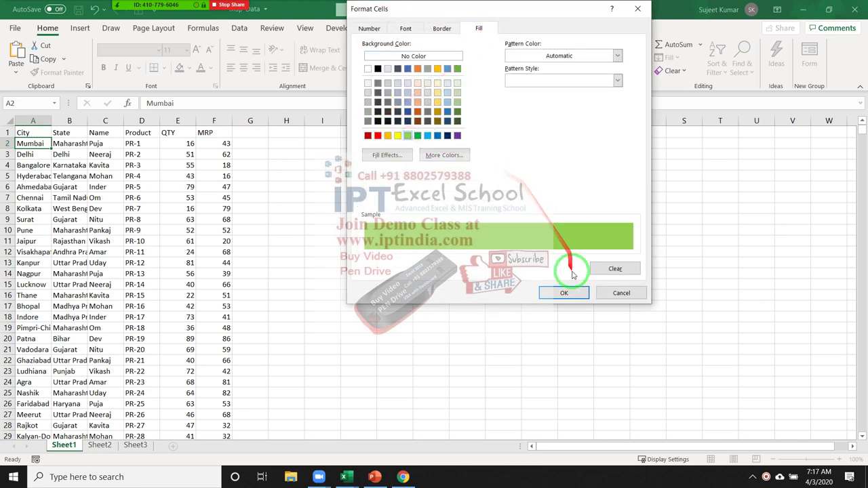
{"action": "left_click", "coordinate": [573, 293]}
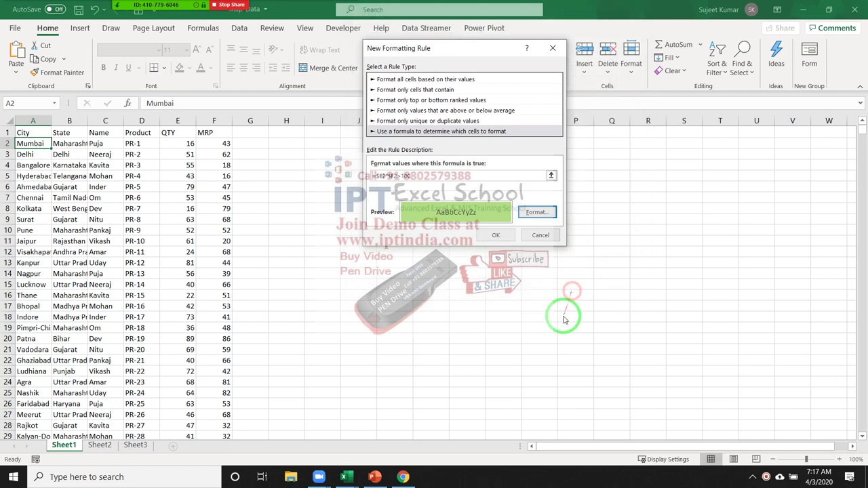
{"action": "left_click", "coordinate": [501, 236]}
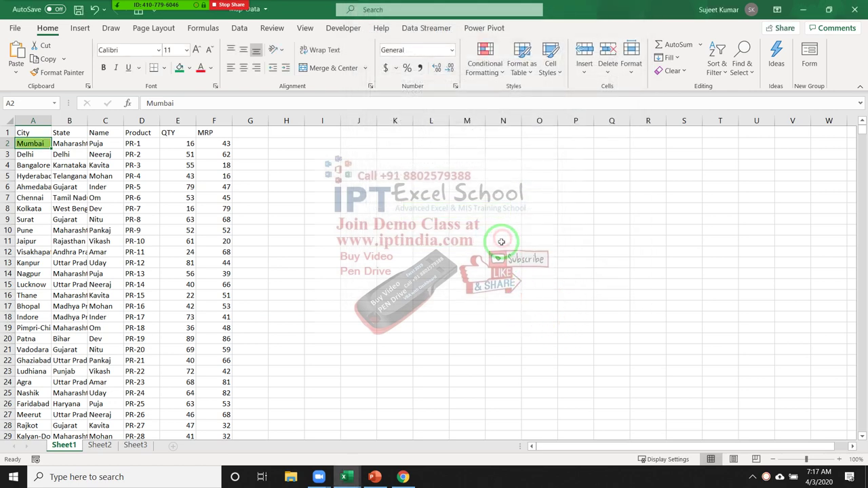
Copy A2's formatting down across A2:F38 with Format Painter.
{"action": "left_click", "coordinate": [37, 73]}
{"action": "left_click_drag", "start_coordinate": [31, 143], "coordinate": [215, 358]}
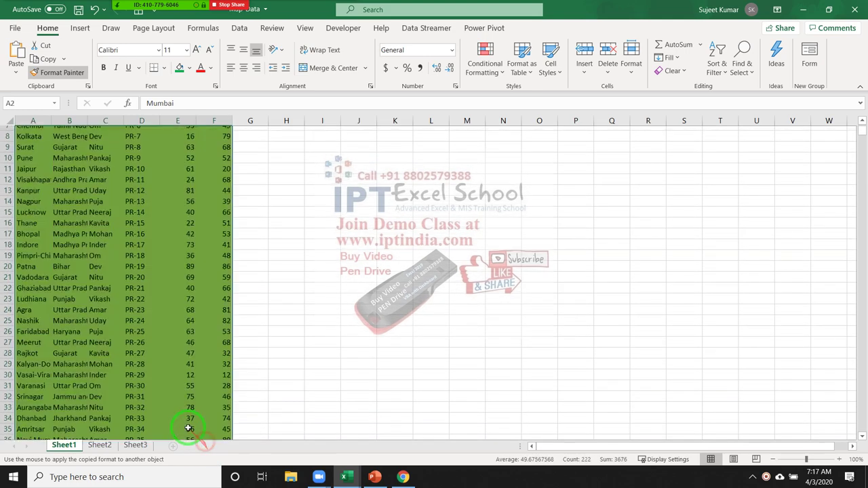
{"action": "left_click_drag", "start_coordinate": [214, 357], "coordinate": [188, 423]}
{"action": "scroll", "coordinate": [127, 339], "scroll_direction": "up", "scroll_amount": 3}
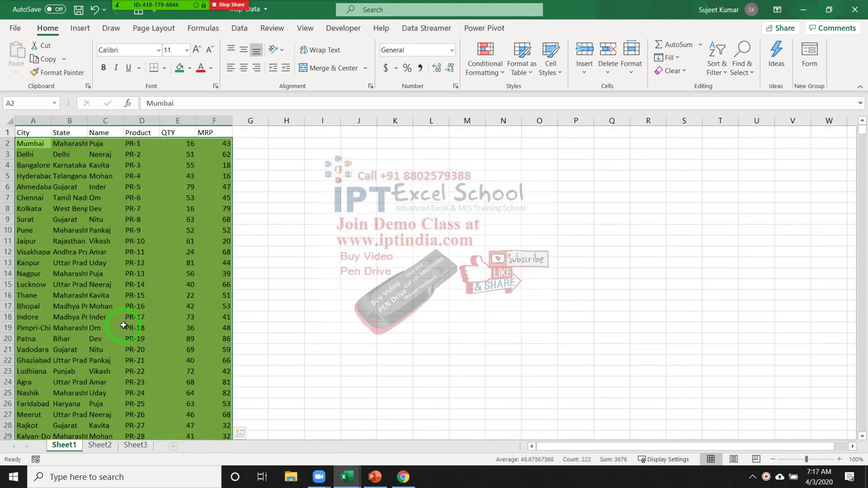
{"action": "key", "text": "ctrl+a"}
{"action": "left_click", "coordinate": [117, 252]}
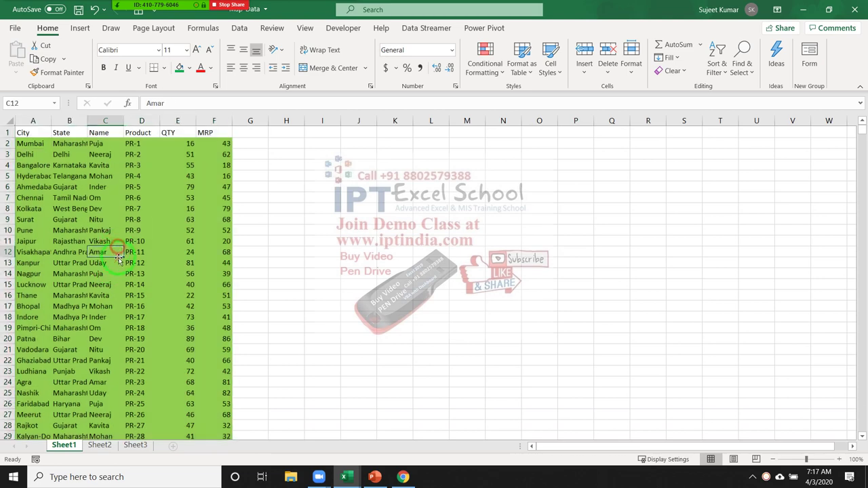
Undo the spread formatting so only A2 stays green, and cancel the format copy.
{"action": "key", "text": "ctrl+z"}
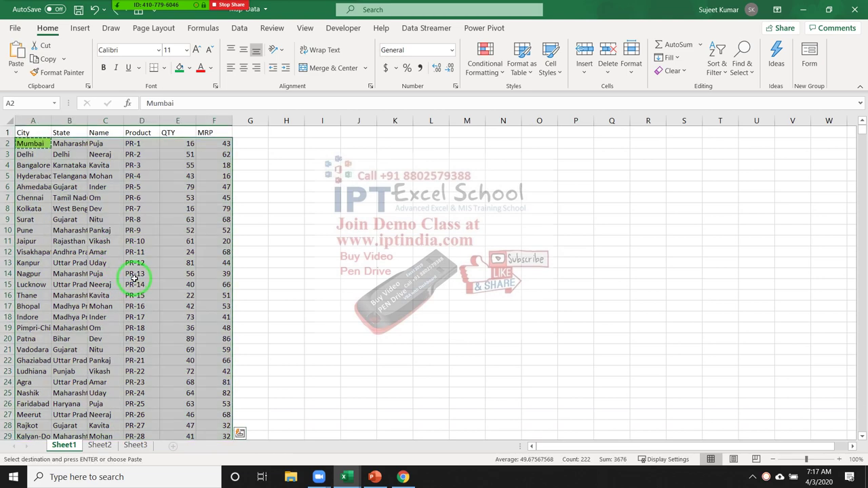
{"action": "key", "text": "Escape"}
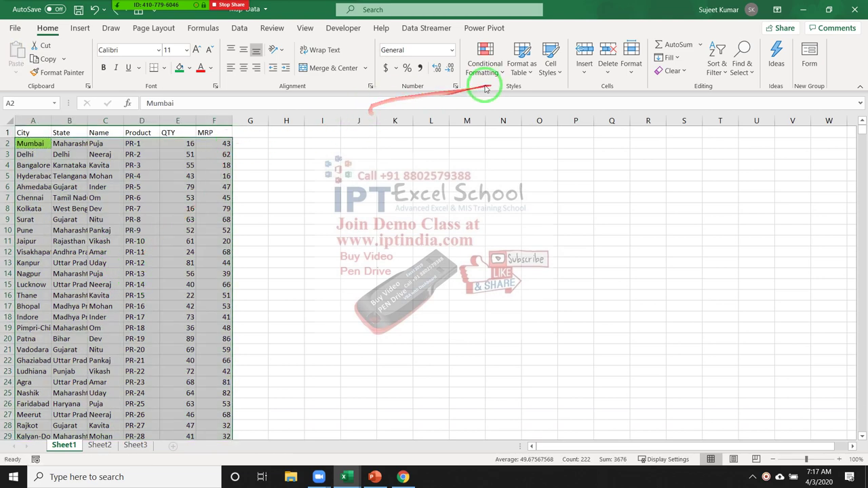
{"action": "left_click", "coordinate": [483, 68]}
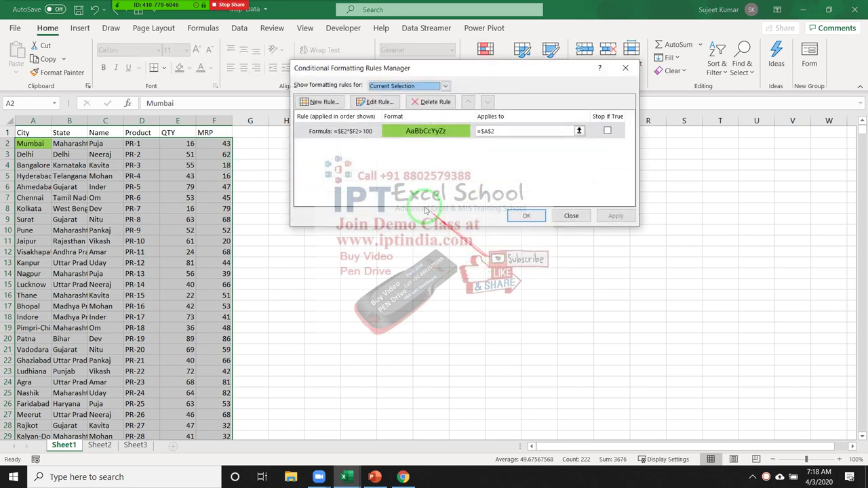
Edit the rule's formula to =$E2*$F2>1000 and apply it.
{"action": "left_click", "coordinate": [420, 135]}
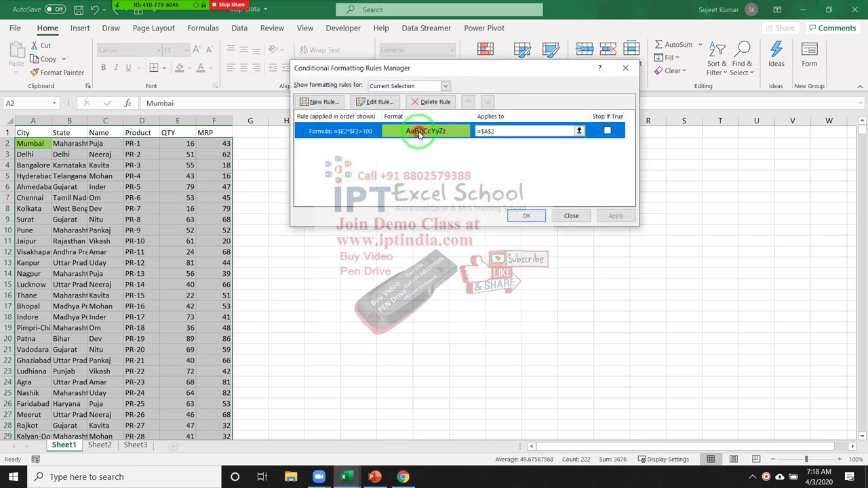
{"action": "double_click", "coordinate": [420, 133]}
{"action": "left_click", "coordinate": [439, 179]}
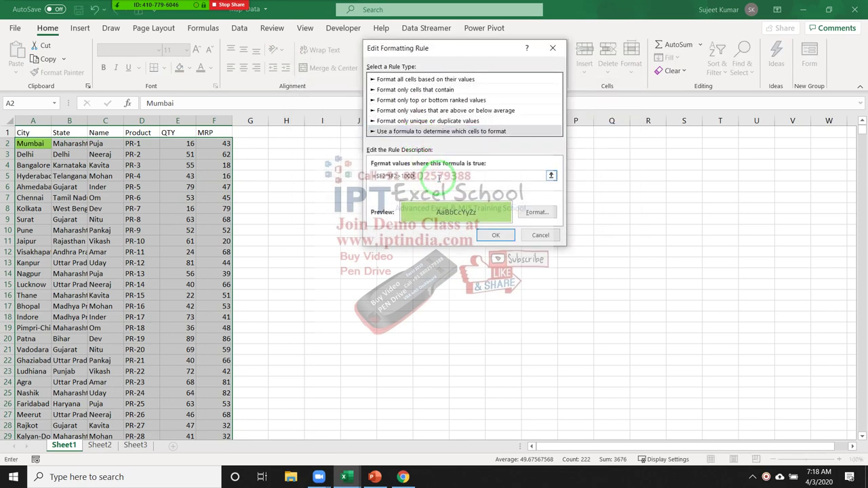
{"action": "left_click", "coordinate": [496, 235]}
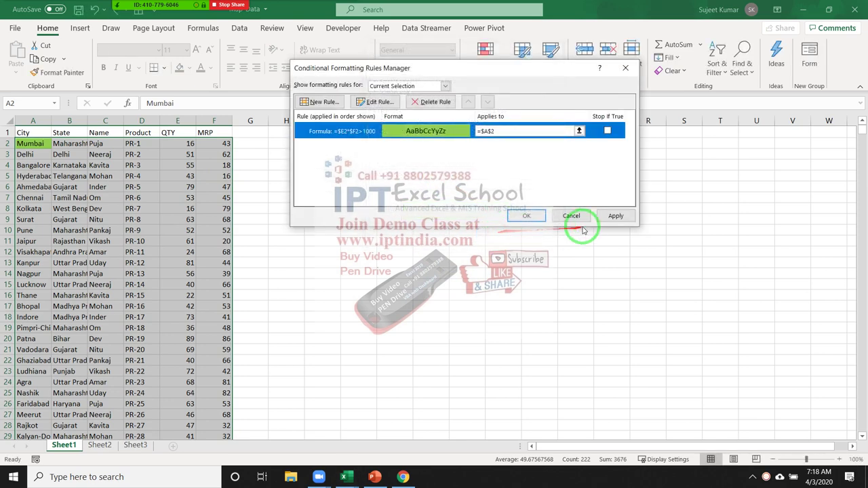
{"action": "left_click", "coordinate": [611, 216]}
{"action": "left_click", "coordinate": [527, 215]}
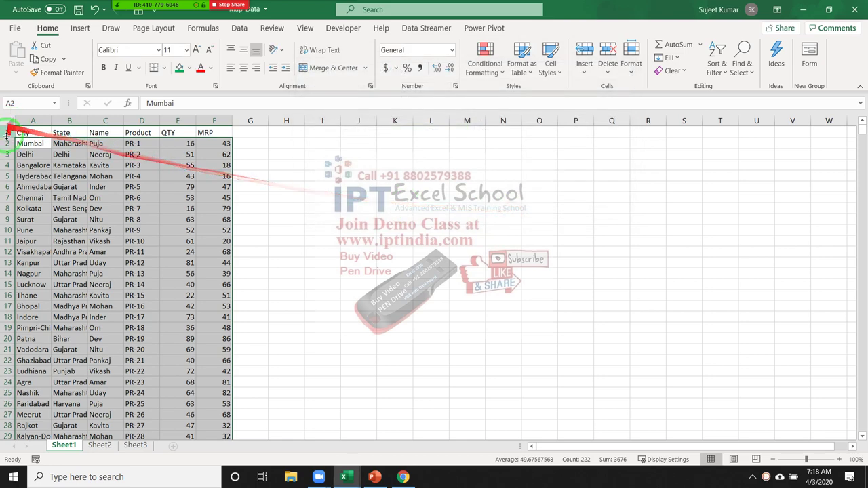
Paint A2's conditional formatting across A2:F29.
{"action": "left_click", "coordinate": [21, 147]}
{"action": "left_click", "coordinate": [58, 72]}
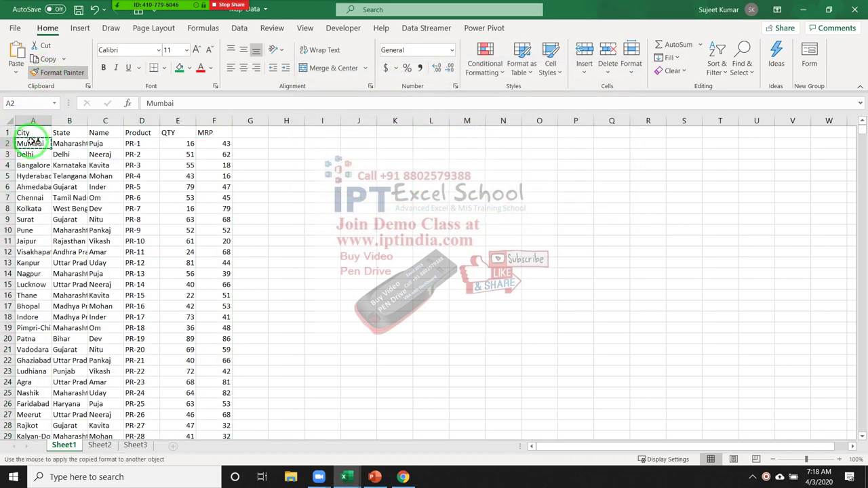
{"action": "mouse_move", "coordinate": [27, 144]}
{"action": "left_mouse_down"}
{"action": "mouse_move", "coordinate": [225, 197]}
{"action": "mouse_move", "coordinate": [213, 435]}
{"action": "left_mouse_up"}
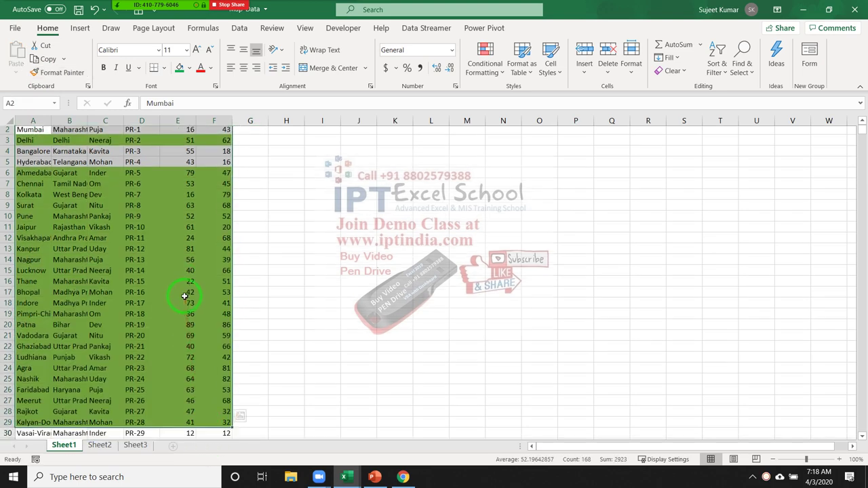
{"action": "scroll", "coordinate": [184, 296], "scroll_direction": "down", "scroll_amount": 3}
{"action": "scroll", "coordinate": [185, 296], "scroll_direction": "up", "scroll_amount": 3}
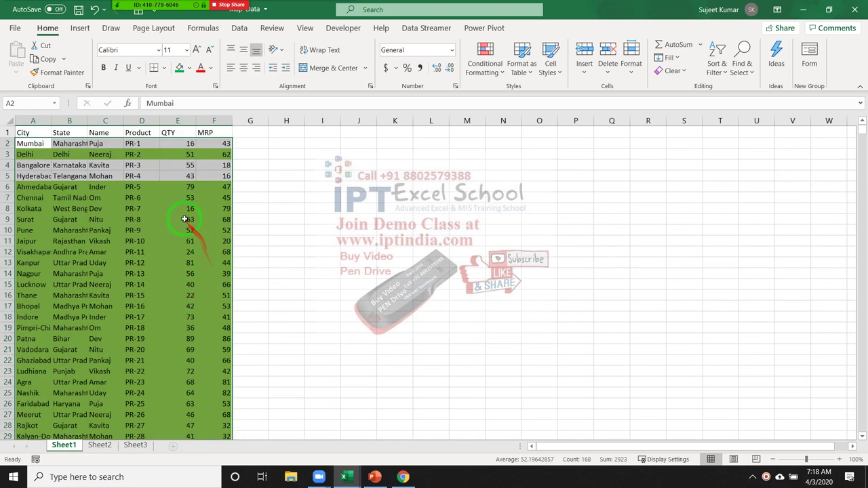
Enter 10 as Kanpur's MRP in F13, removing that row's green highlight.
{"action": "left_click", "coordinate": [224, 208]}
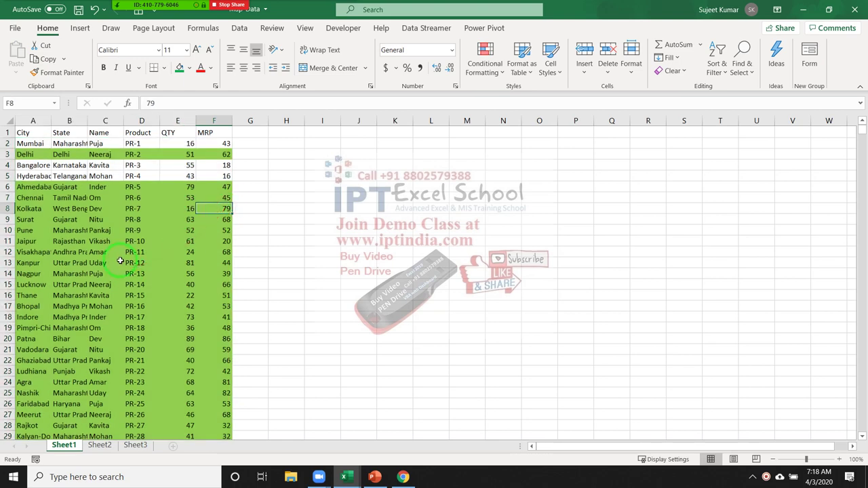
{"action": "type", "text": "10"}
{"action": "key", "text": "Return"}
{"action": "key", "text": "Return"}
{"action": "key", "text": "Return"}
{"action": "key", "text": "Return"}
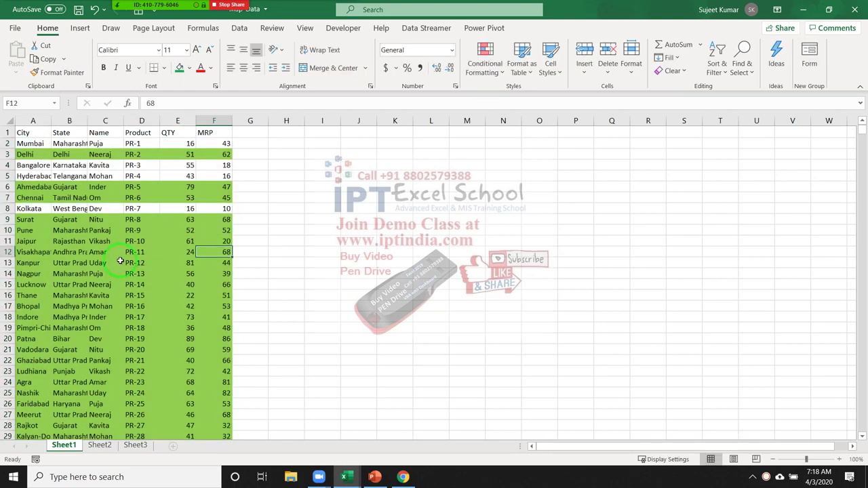
{"action": "key", "text": "Return"}
{"action": "type", "text": "30"}
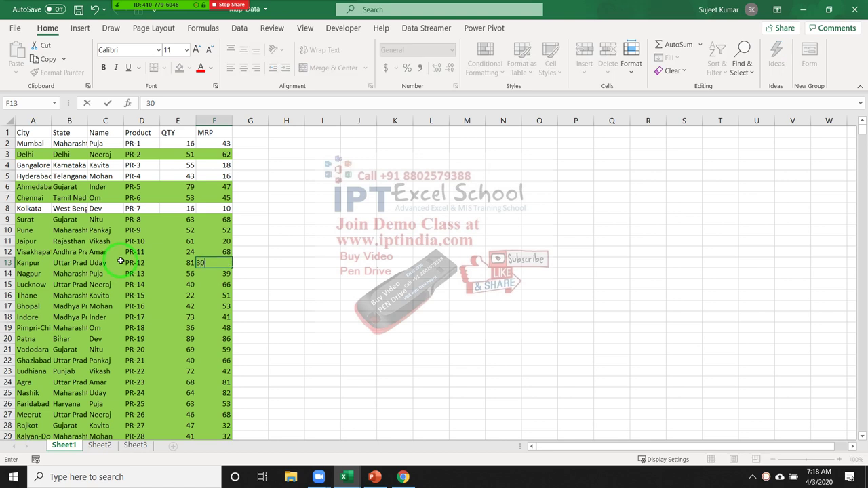
{"action": "key", "text": "ctrl+Return"}
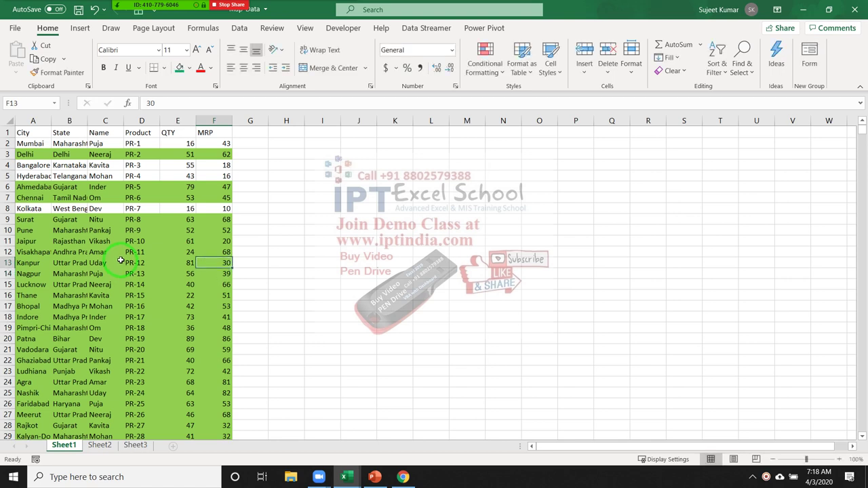
{"action": "type", "text": "10"}
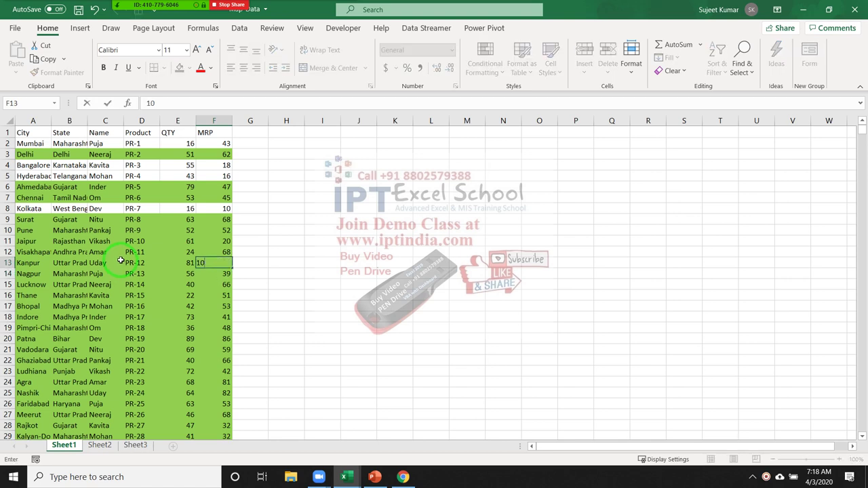
{"action": "key", "text": "Return"}
{"action": "key", "text": "Return"}
{"action": "key", "text": "Return"}
{"action": "key", "text": "Return"}
{"action": "key", "text": "Return"}
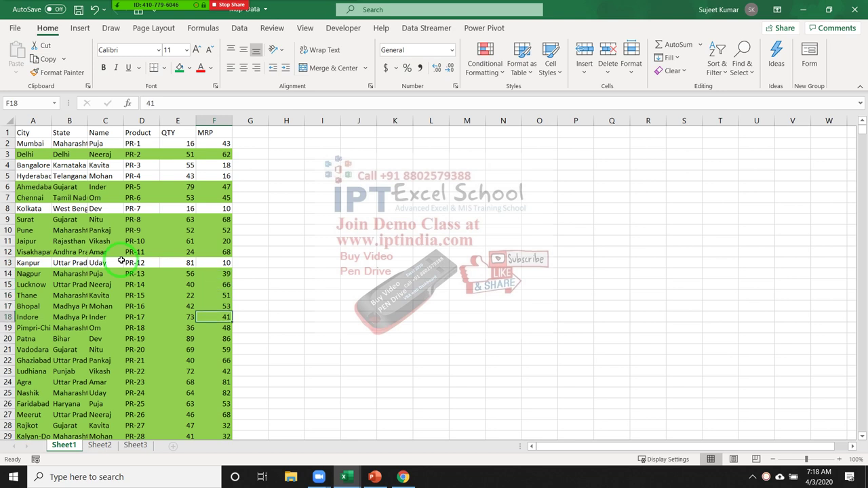
Set Indore's QTY in E18 to 10 so row 18 loses its green shading.
{"action": "key", "text": "Left"}
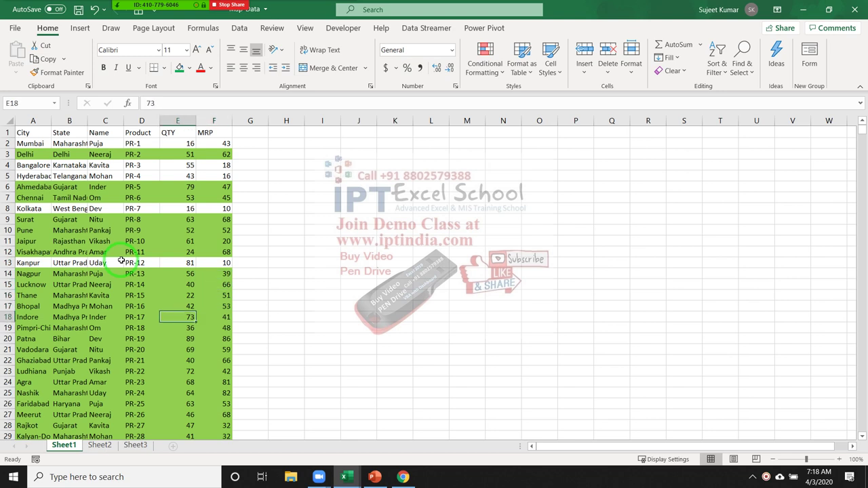
{"action": "type", "text": "32"}
{"action": "key", "text": "Return"}
{"action": "key", "text": "Up"}
{"action": "type", "text": "10"}
{"action": "key", "text": "Return"}
{"action": "key", "text": "Down"}
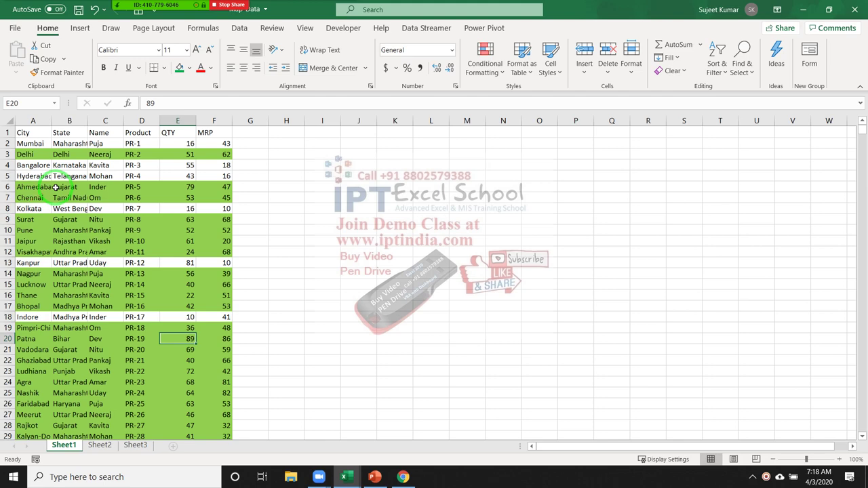
On Sheet1, paint A2's formatting over A2:F27.
{"action": "left_click", "coordinate": [101, 445]}
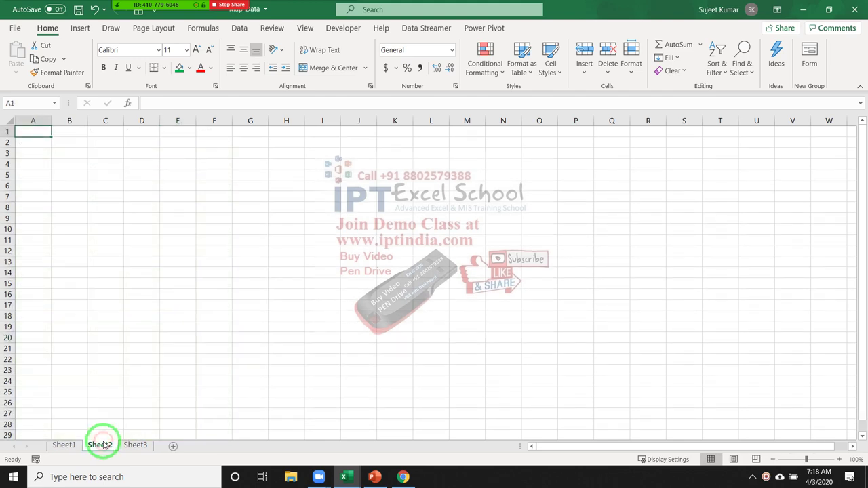
{"action": "left_click", "coordinate": [64, 445]}
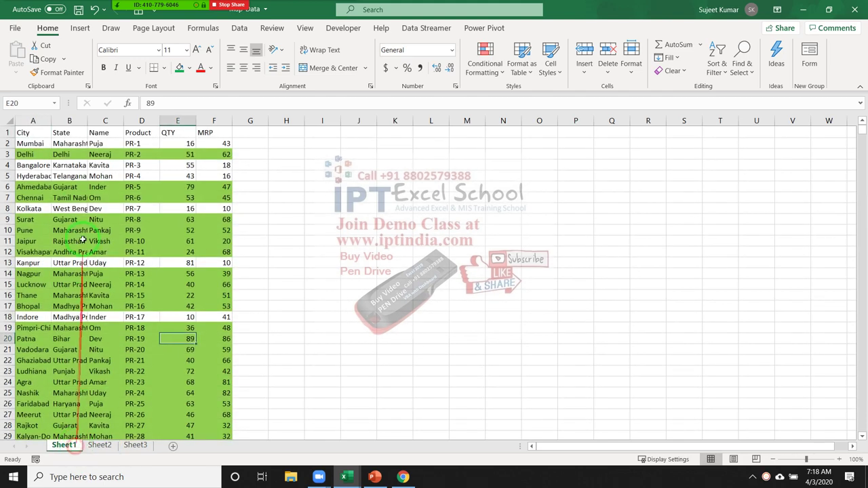
{"action": "left_click", "coordinate": [36, 143]}
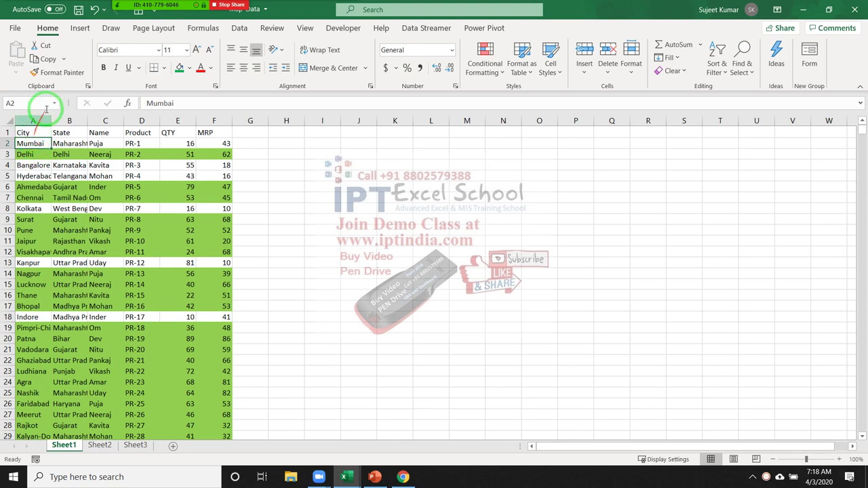
{"action": "left_click", "coordinate": [53, 73]}
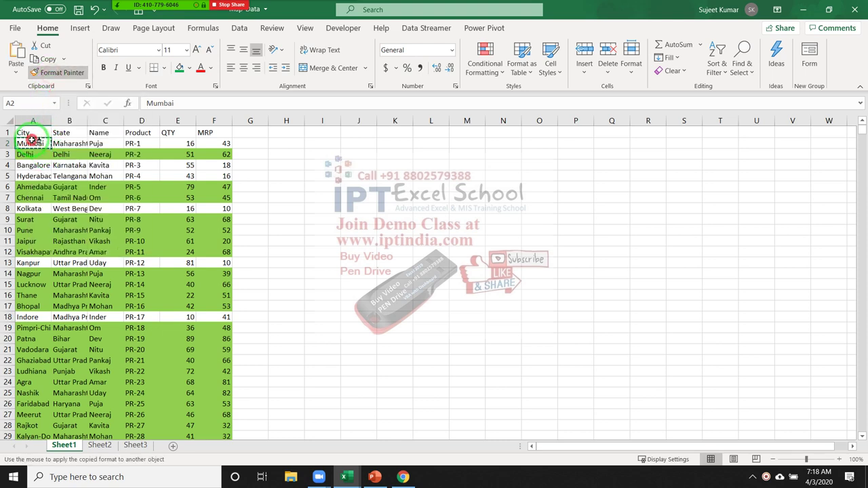
{"action": "mouse_move", "coordinate": [33, 139]}
{"action": "left_mouse_down"}
{"action": "mouse_move", "coordinate": [219, 417]}
{"action": "mouse_move", "coordinate": [214, 426]}
{"action": "left_mouse_up"}
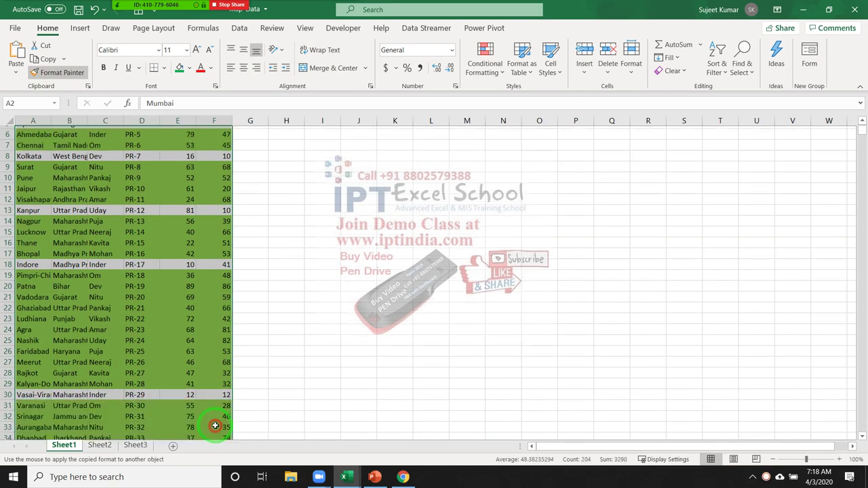
Select a block of cells in the table, then move to the empty Sheet2.
{"action": "scroll", "coordinate": [214, 426], "scroll_direction": "up", "scroll_amount": 2}
{"action": "left_click", "coordinate": [68, 188]}
{"action": "left_click_drag", "start_coordinate": [51, 191], "coordinate": [125, 306]}
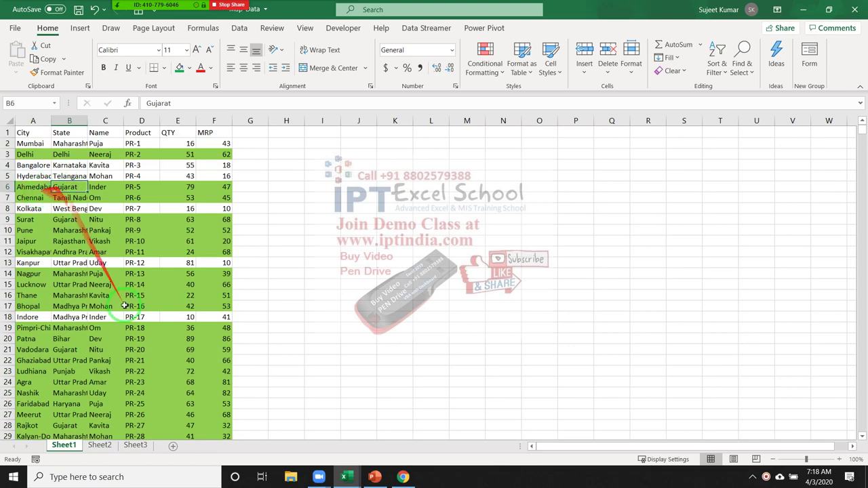
{"action": "left_click", "coordinate": [99, 445]}
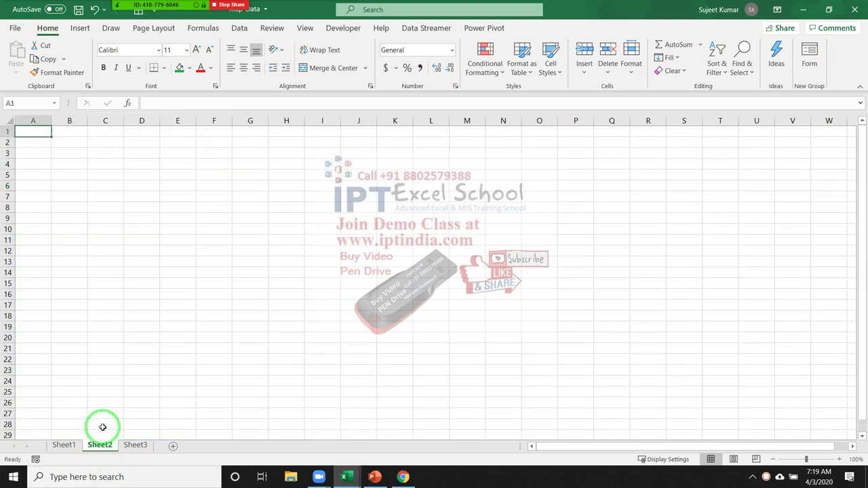
Enter =RANDBETWEEN(10,90) in cell A5 after cancelling a stray start in A1.
{"action": "type", "text": "=r"}
{"action": "key", "text": "Down"}
{"action": "key", "text": "Down"}
{"action": "key", "text": "Down"}
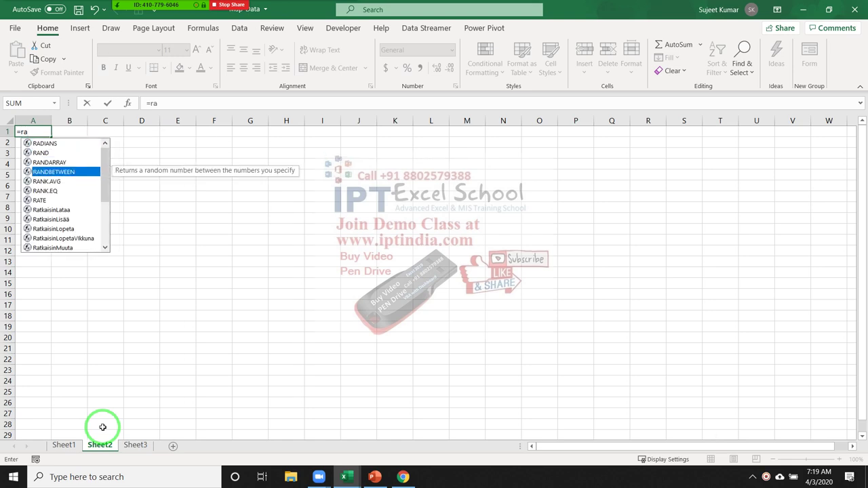
{"action": "key", "text": "Tab"}
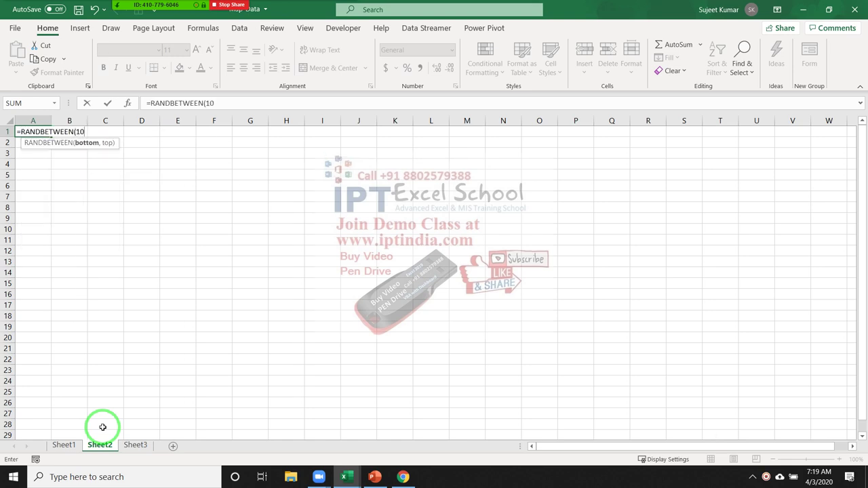
{"action": "key", "text": "Escape"}
{"action": "key", "text": "Down"}
{"action": "key", "text": "Down"}
{"action": "key", "text": "Down"}
{"action": "type", "text": "="}
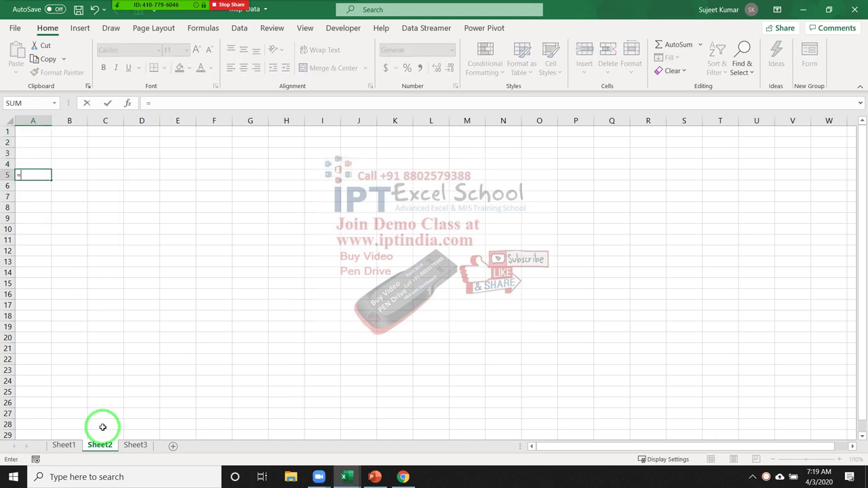
{"action": "type", "text": "r"}
{"action": "key", "text": "Down"}
{"action": "key", "text": "Down"}
{"action": "key", "text": "Down"}
{"action": "key", "text": "Tab"}
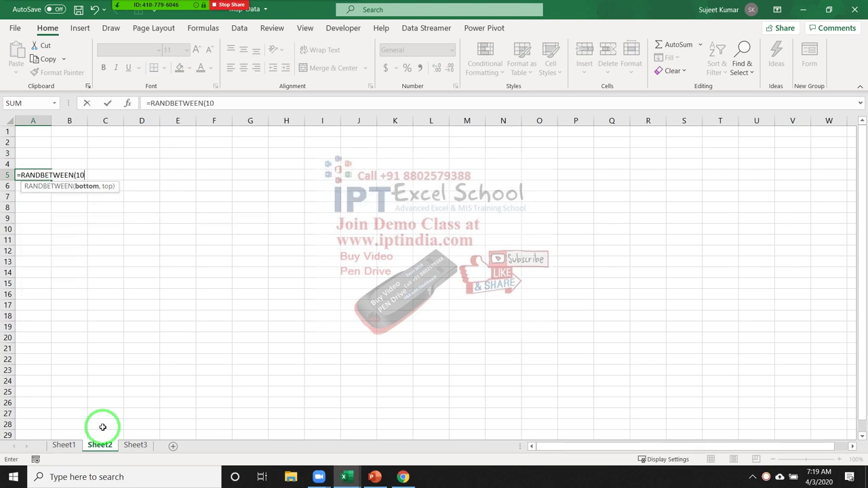
{"action": "type", "text": "0)"}
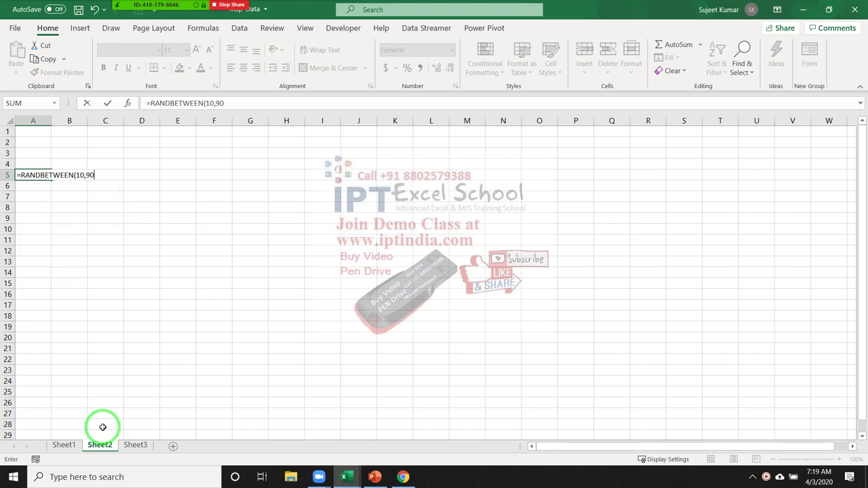
{"action": "key", "text": "Return"}
Fill the formula across and down A5:N26, then copy the block.
{"action": "left_click_drag", "start_coordinate": [30, 176], "coordinate": [501, 405]}
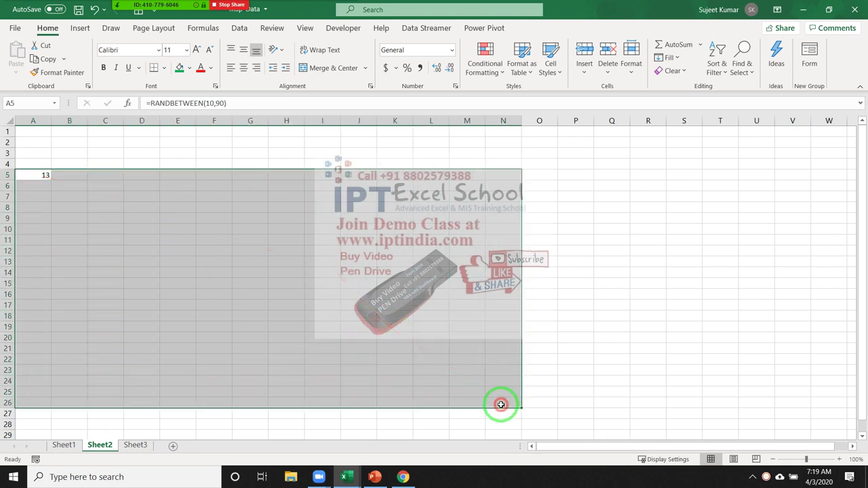
{"action": "key", "text": "ctrl+r"}
{"action": "key", "text": "ctrl+d"}
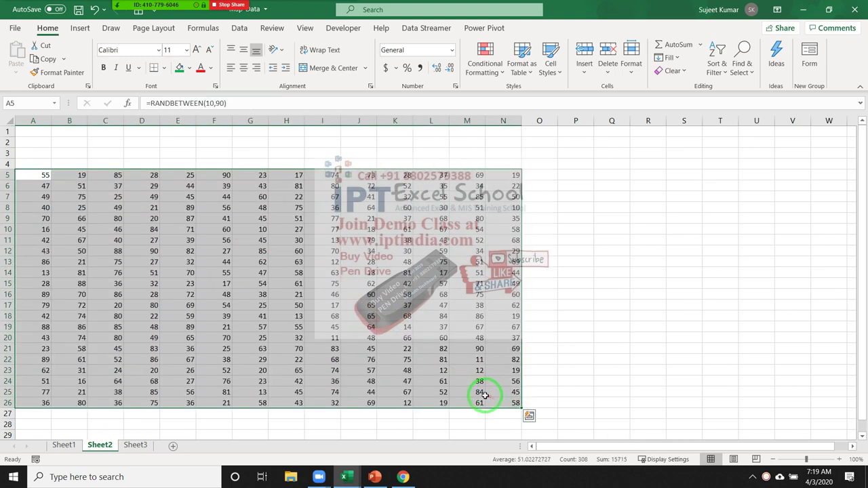
{"action": "key", "text": "ctrl+c"}
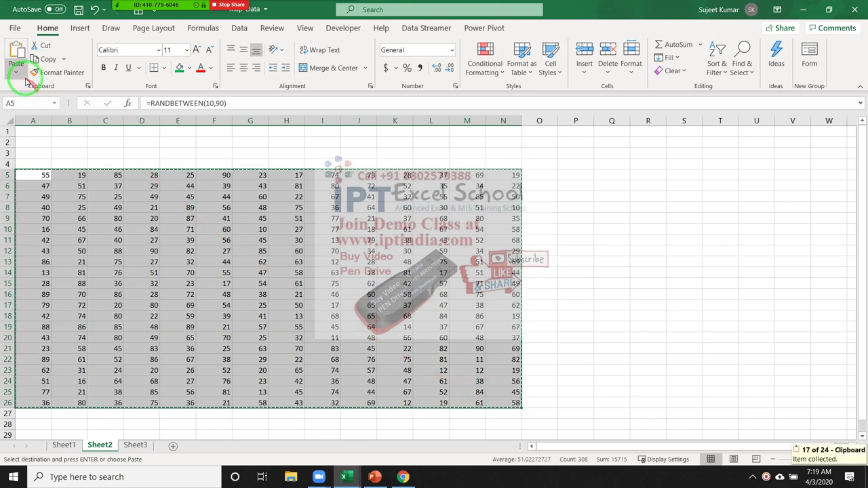
Paste the block back as values, then enter Search in A2 and 10 in B2.
{"action": "left_click", "coordinate": [19, 72]}
{"action": "left_click", "coordinate": [14, 158]}
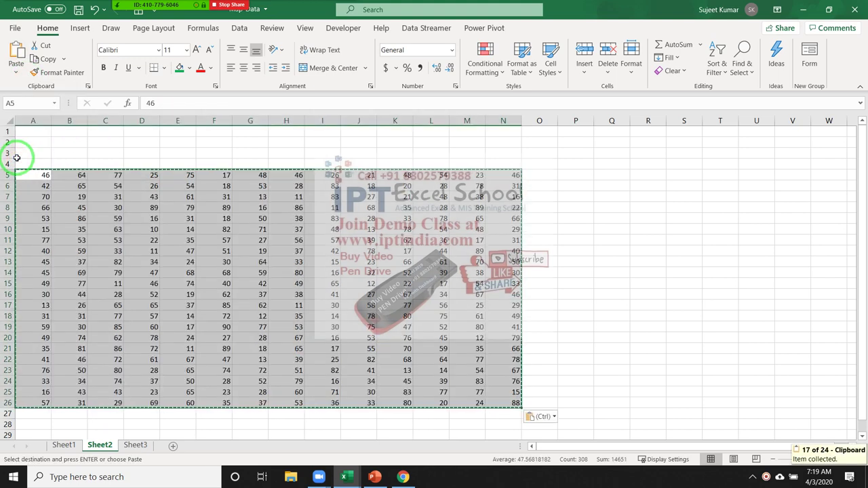
{"action": "left_click", "coordinate": [25, 145]}
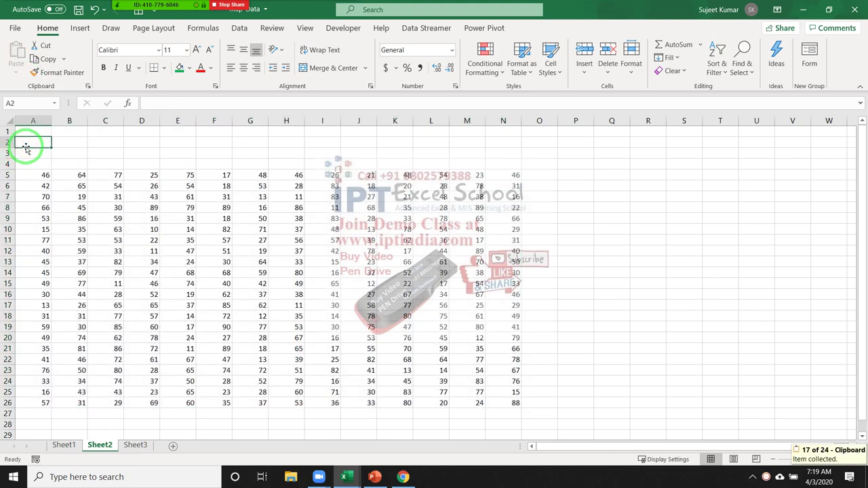
{"action": "type", "text": "Searc"}
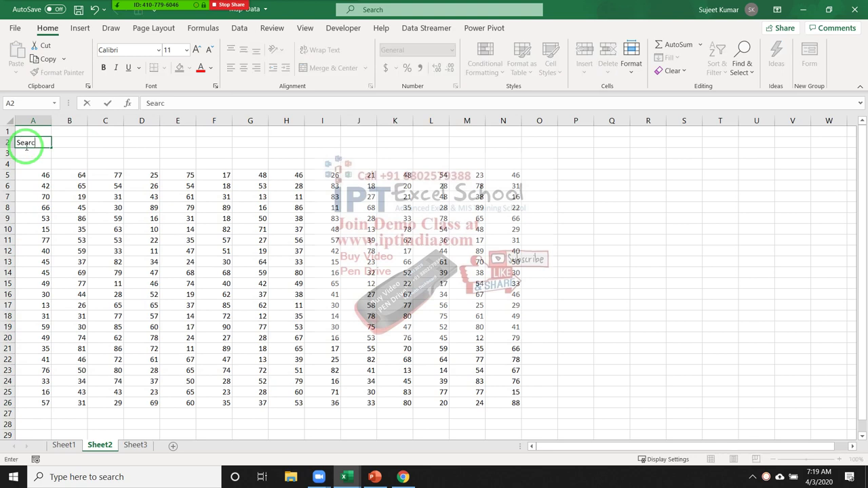
{"action": "type", "text": "h"}
{"action": "left_click", "coordinate": [62, 143]}
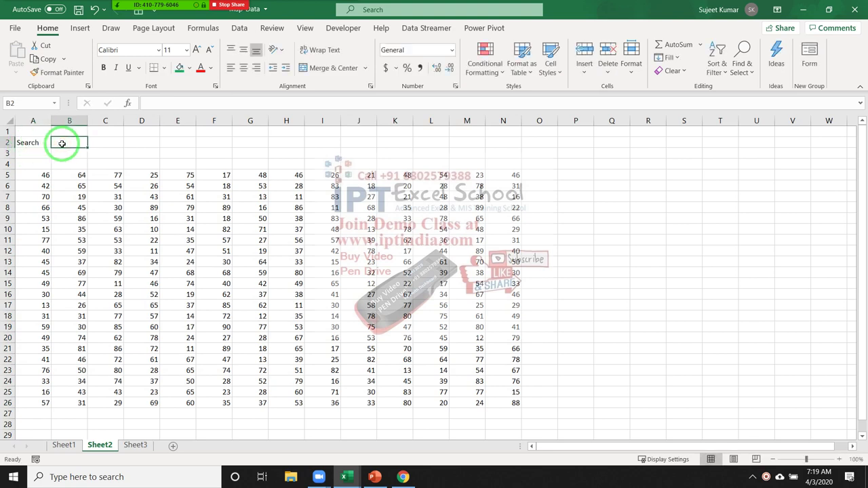
{"action": "type", "text": "10"}
{"action": "key", "text": "Return"}
Select the number block A5:N26.
{"action": "left_click", "coordinate": [35, 180]}
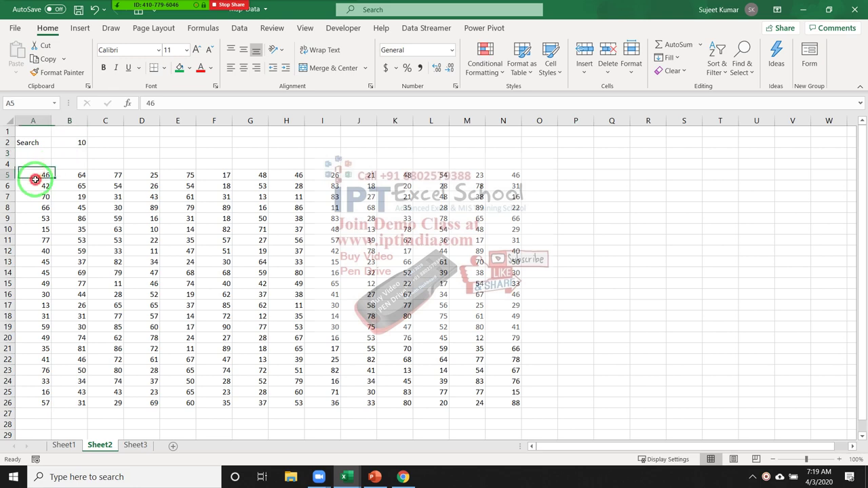
{"action": "left_click_drag", "start_coordinate": [35, 179], "coordinate": [285, 345]}
{"action": "left_click", "coordinate": [68, 141]}
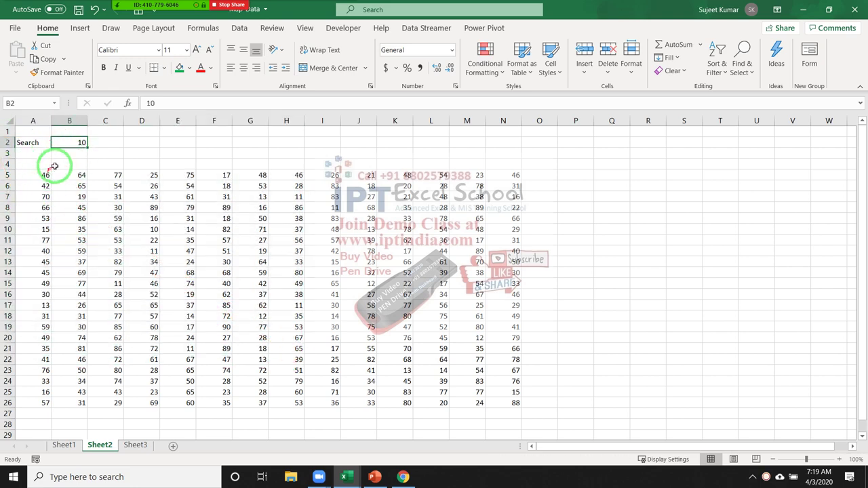
{"action": "mouse_move", "coordinate": [40, 175]}
{"action": "left_mouse_down"}
{"action": "mouse_move", "coordinate": [508, 390]}
{"action": "mouse_move", "coordinate": [510, 400]}
{"action": "left_mouse_up"}
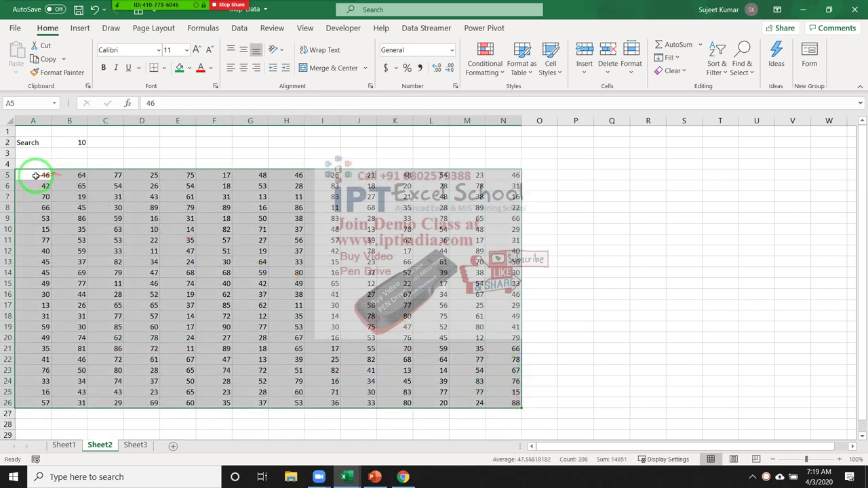
Create an Equal To rule on A5:N26 referencing =$B$2 with Light Red Fill and Dark Red Text.
{"action": "mouse_move", "coordinate": [39, 174]}
{"action": "left_mouse_down"}
{"action": "mouse_move", "coordinate": [182, 262]}
{"action": "mouse_move", "coordinate": [513, 403]}
{"action": "left_mouse_up"}
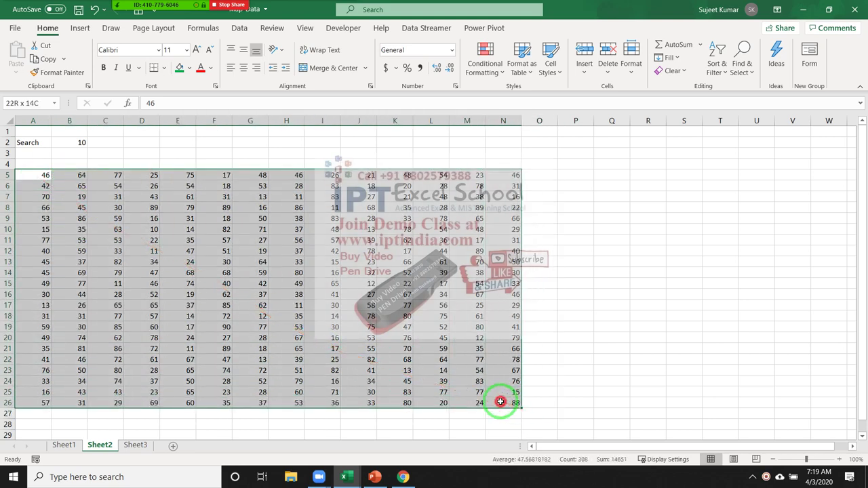
{"action": "left_click", "coordinate": [485, 64]}
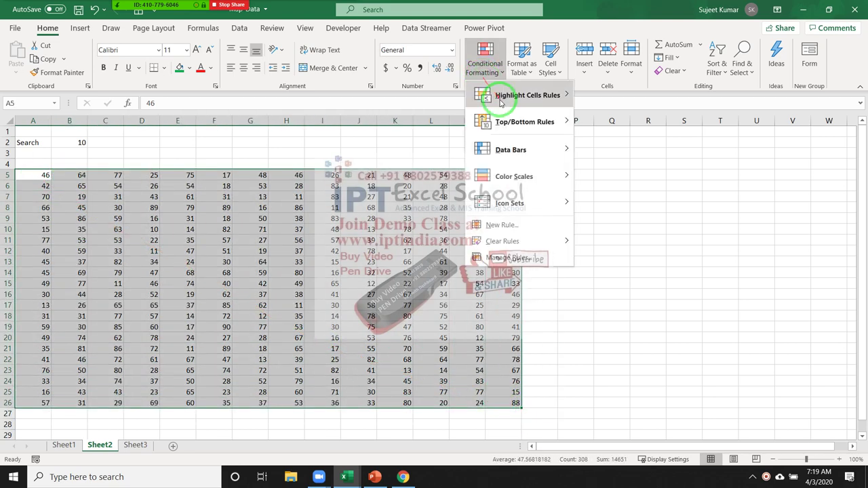
{"action": "mouse_move", "coordinate": [500, 102]}
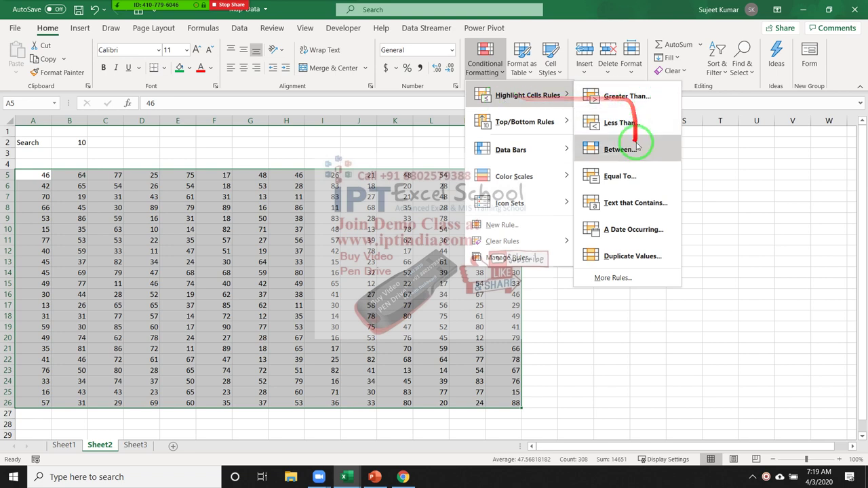
{"action": "left_click", "coordinate": [624, 176]}
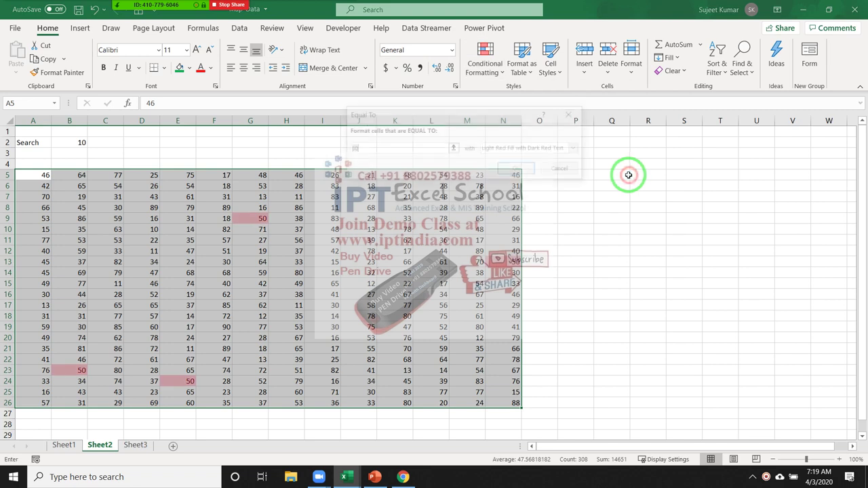
{"action": "left_click", "coordinate": [65, 142]}
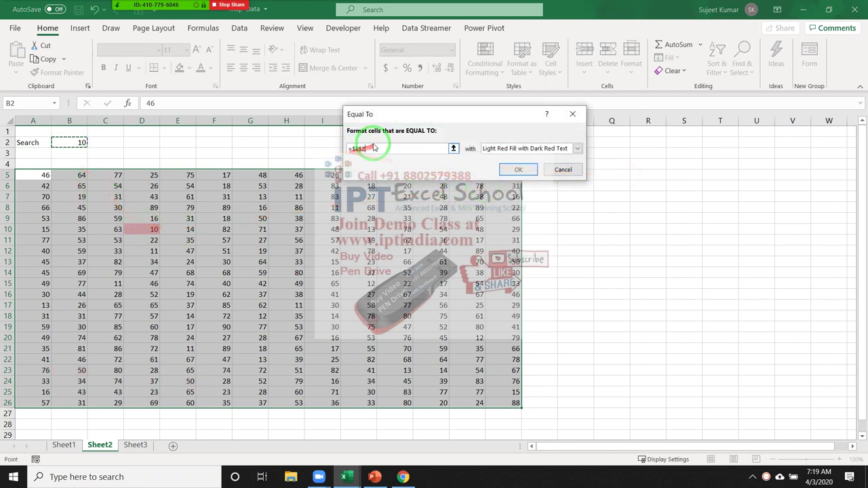
{"action": "left_click_drag", "start_coordinate": [368, 148], "coordinate": [299, 149]}
{"action": "type", "text": "1"}
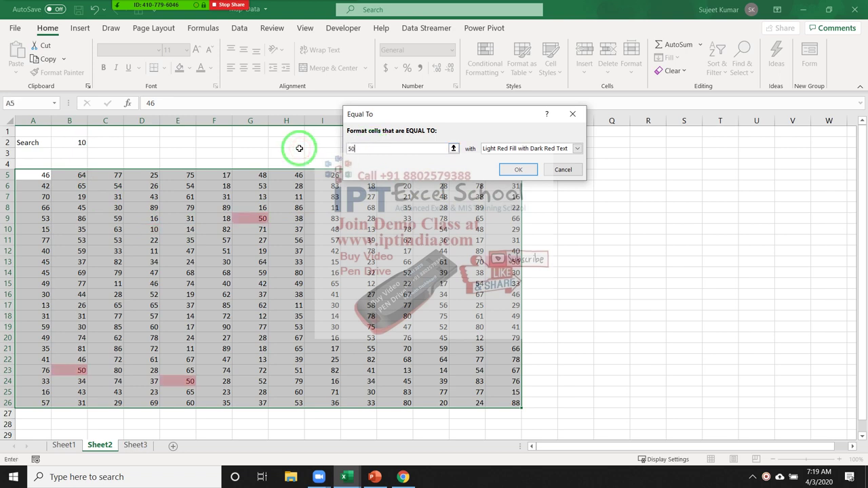
{"action": "key", "text": "BackSpace"}
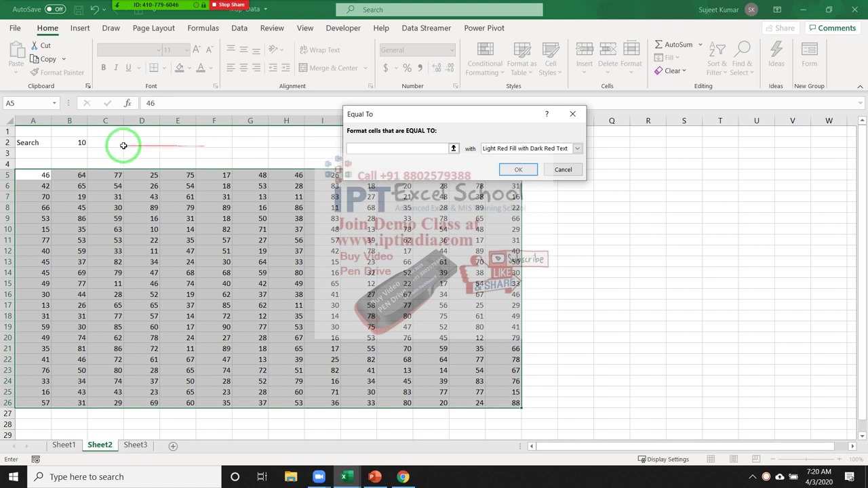
{"action": "left_click", "coordinate": [81, 143]}
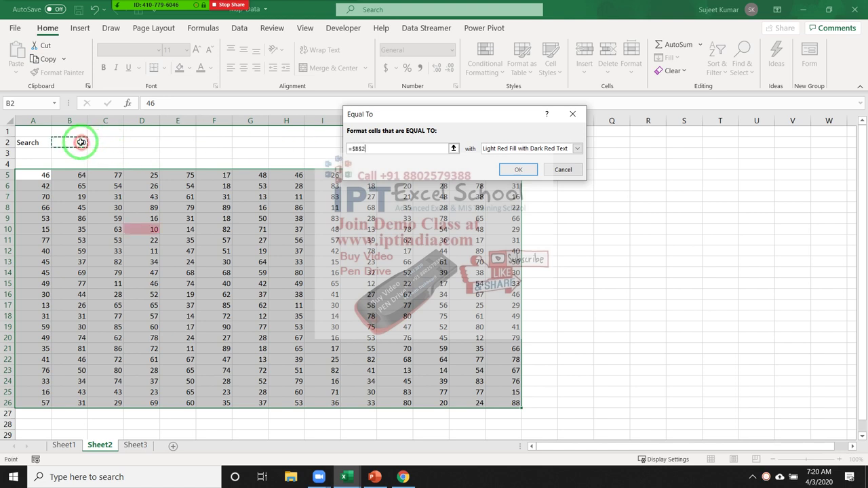
Apply the rule, then set B2 to 15 and then 17 to check the highlighting.
{"action": "left_click", "coordinate": [502, 168]}
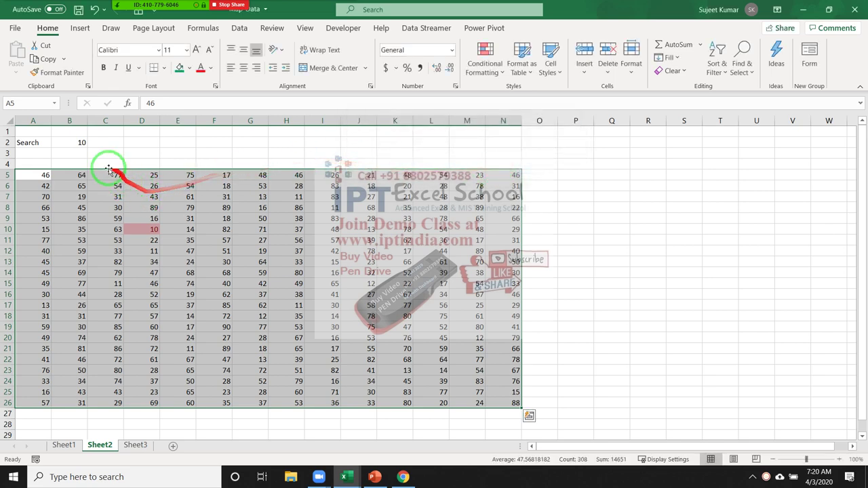
{"action": "left_click", "coordinate": [177, 163]}
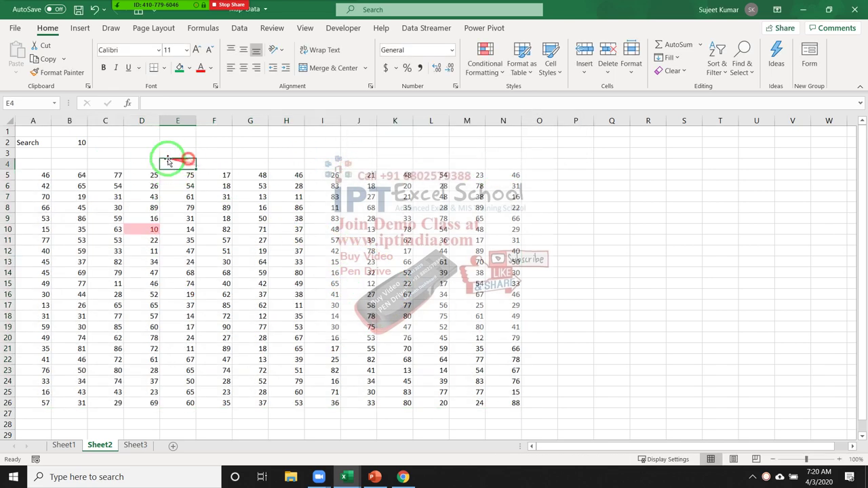
{"action": "left_click", "coordinate": [81, 142]}
{"action": "type", "text": "15"}
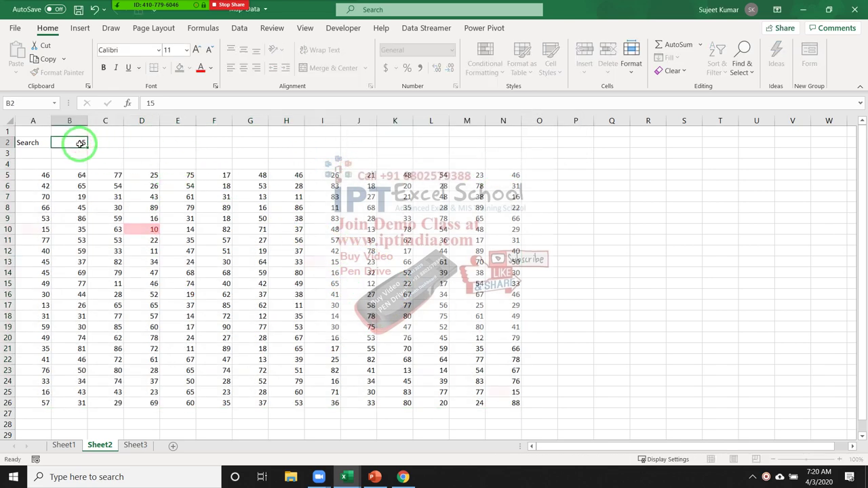
{"action": "key", "text": "Return"}
{"action": "type", "text": "7"}
{"action": "key", "text": "Return"}
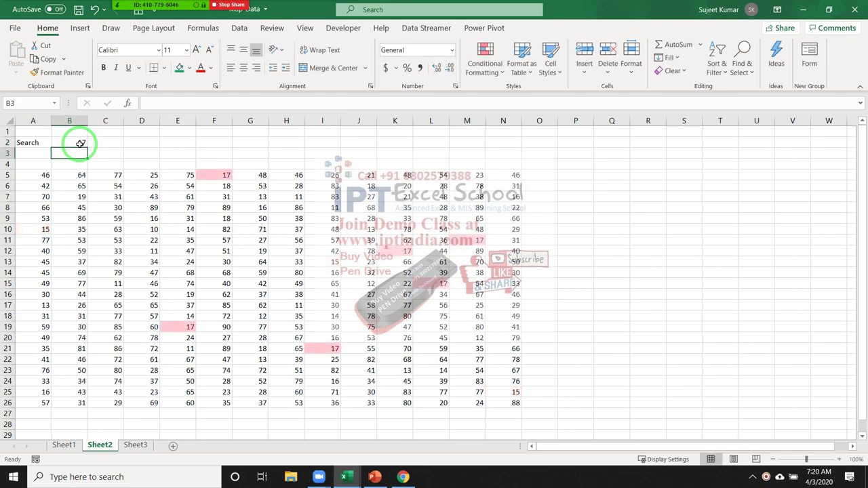
Switch to the empty Sheet3.
{"action": "left_click", "coordinate": [81, 143]}
{"action": "mouse_move", "coordinate": [346, 475]}
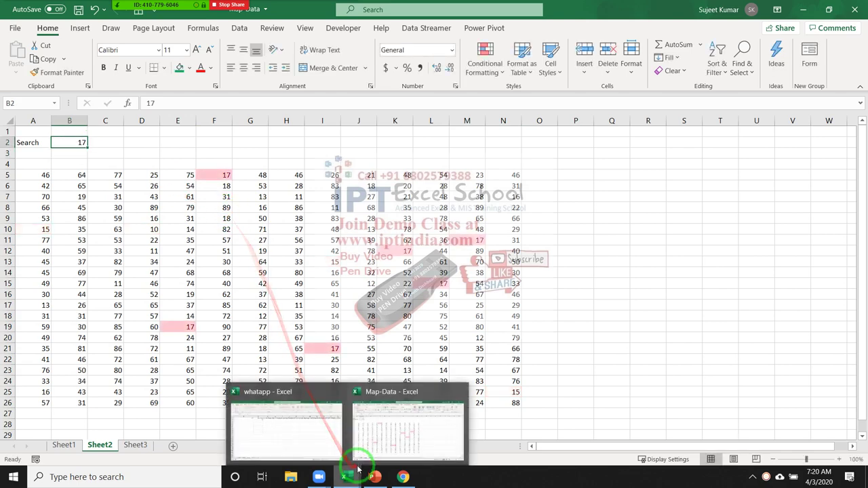
{"action": "left_click", "coordinate": [185, 272]}
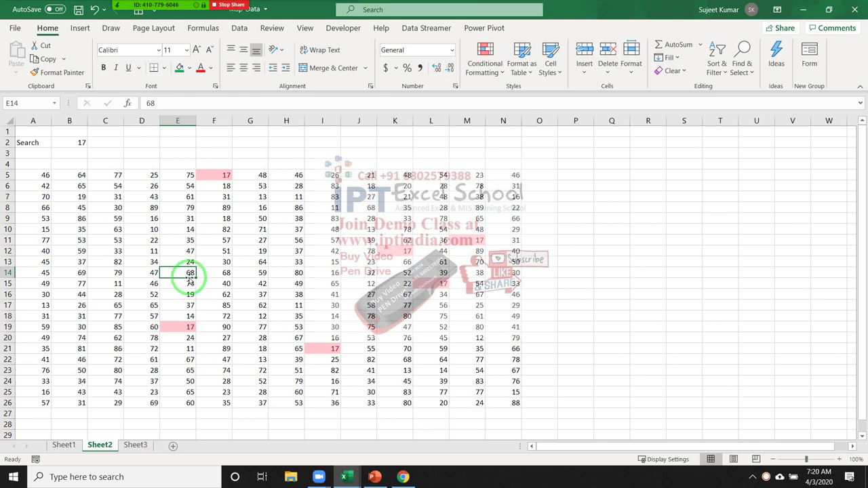
{"action": "left_click", "coordinate": [139, 446]}
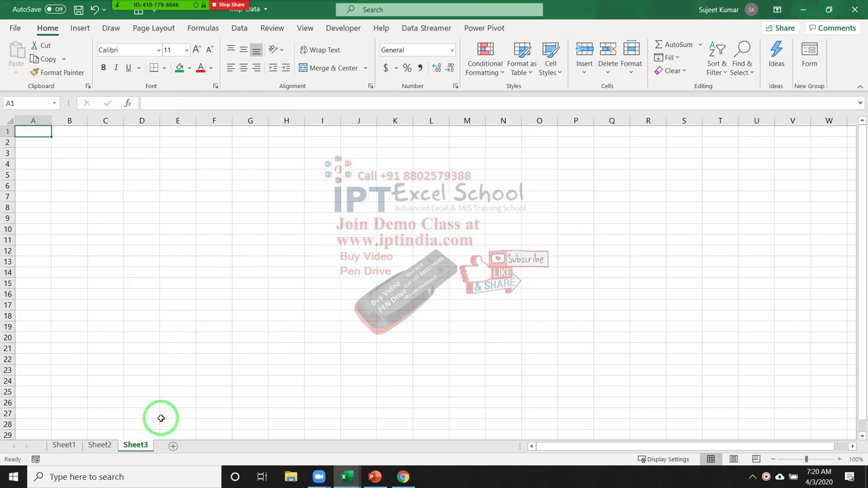
Label A1 'A/c' and widen column A.
{"action": "type", "text": "A/c"}
{"action": "key", "text": "Return"}
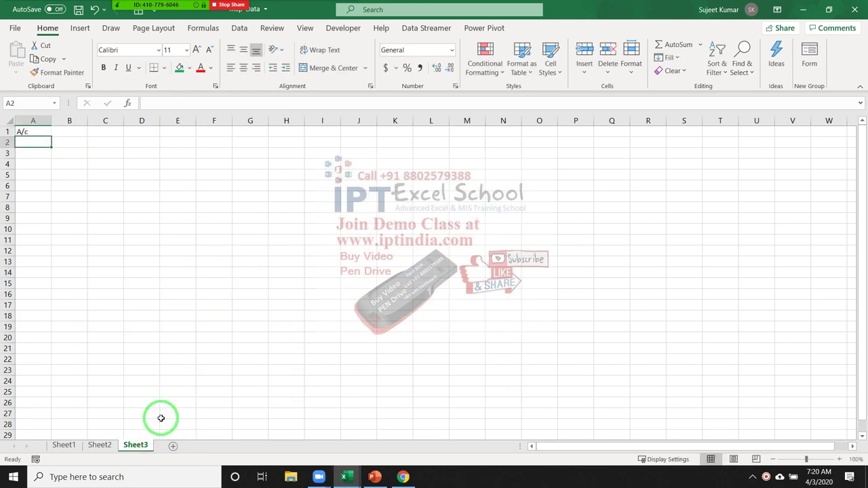
{"action": "left_click_drag", "start_coordinate": [52, 121], "coordinate": [59, 121]}
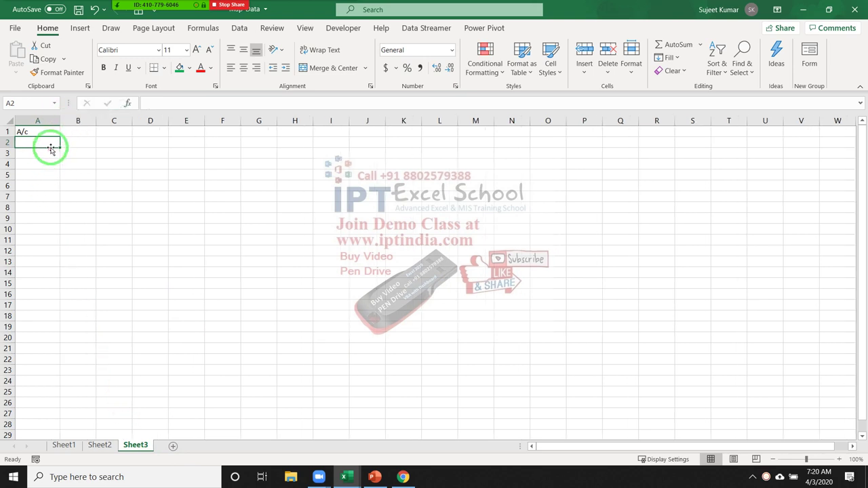
Try test entries 13416aas, as and 122 in A2.
{"action": "type", "text": "1341"}
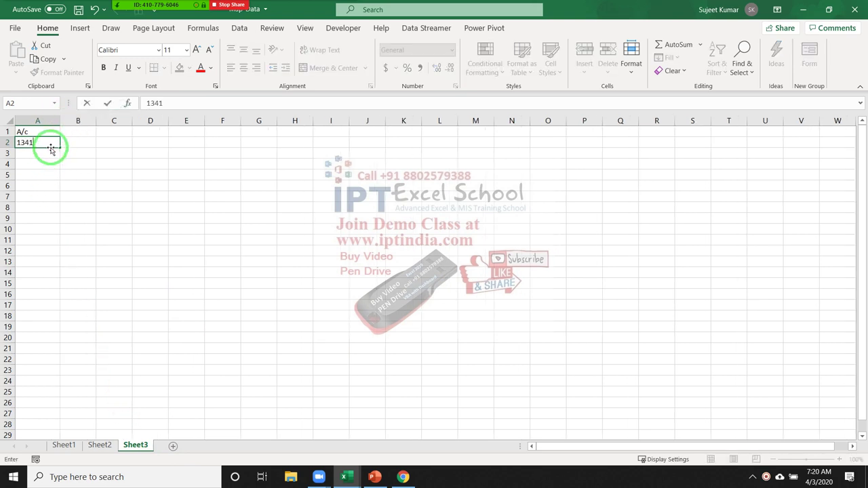
{"action": "type", "text": "6aas"}
{"action": "key", "text": "Return"}
{"action": "left_click", "coordinate": [52, 147]}
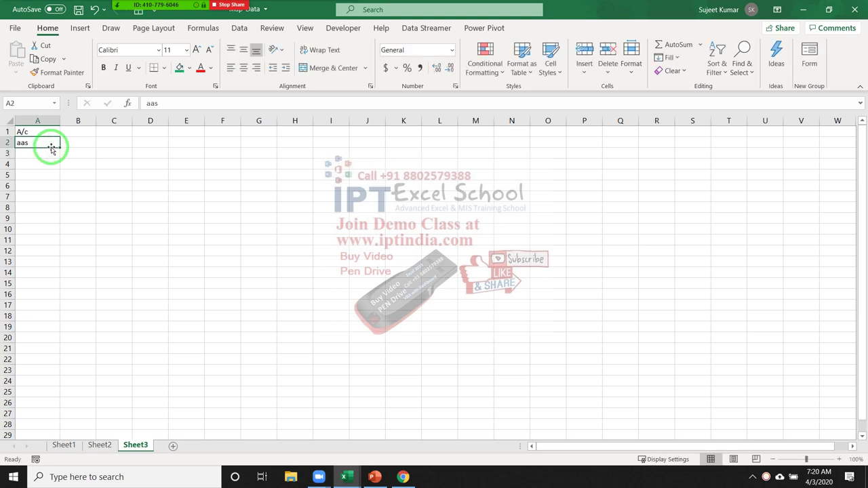
{"action": "type", "text": "as"}
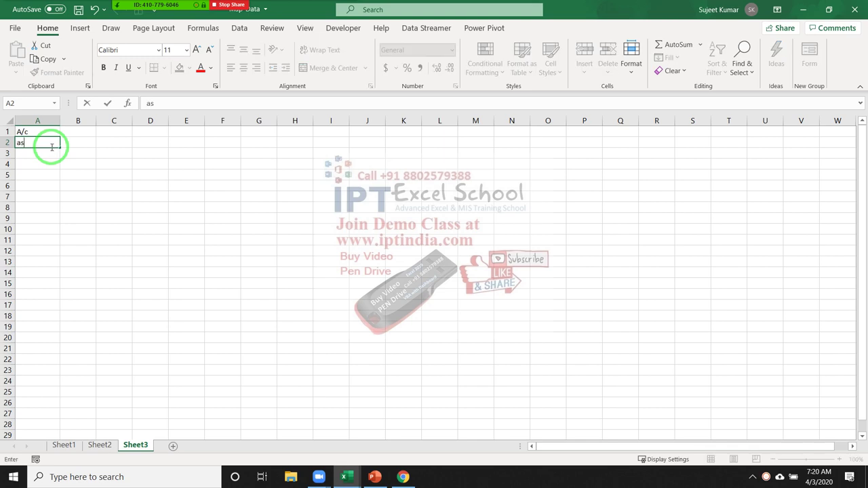
{"action": "key", "text": "Return"}
{"action": "type", "text": "122"}
{"action": "key", "text": "Return"}
Replace A2's value with 15 and select B2 for a formula.
{"action": "left_click", "coordinate": [51, 146]}
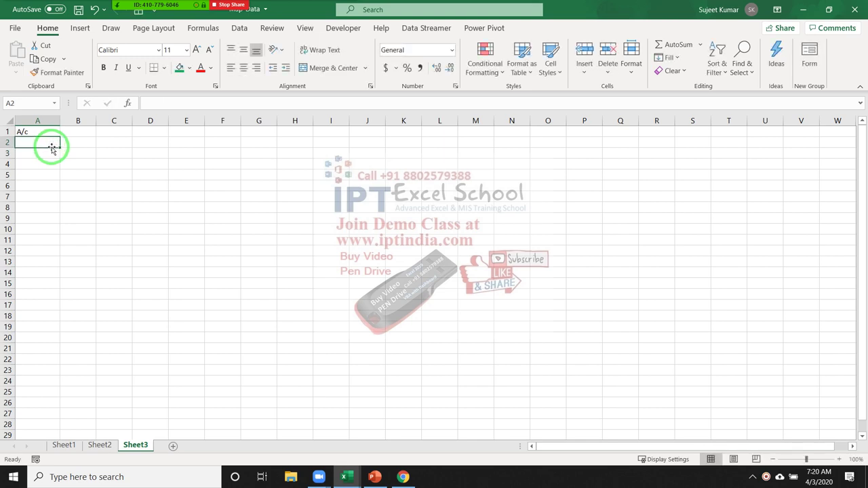
{"action": "key", "text": "Right"}
{"action": "type", "text": "="}
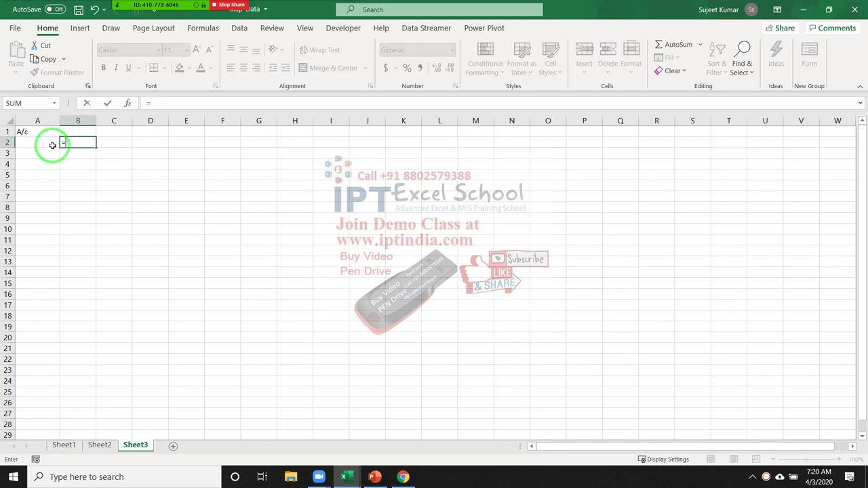
{"action": "key", "text": "Escape"}
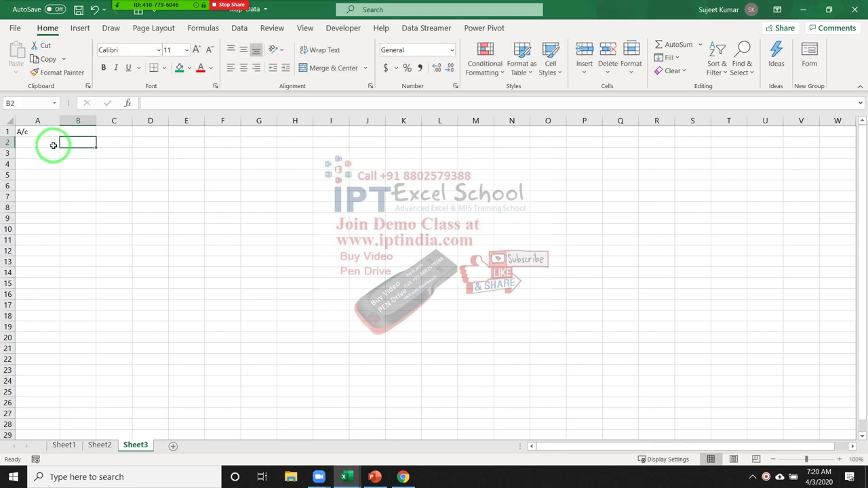
{"action": "left_click", "coordinate": [83, 205]}
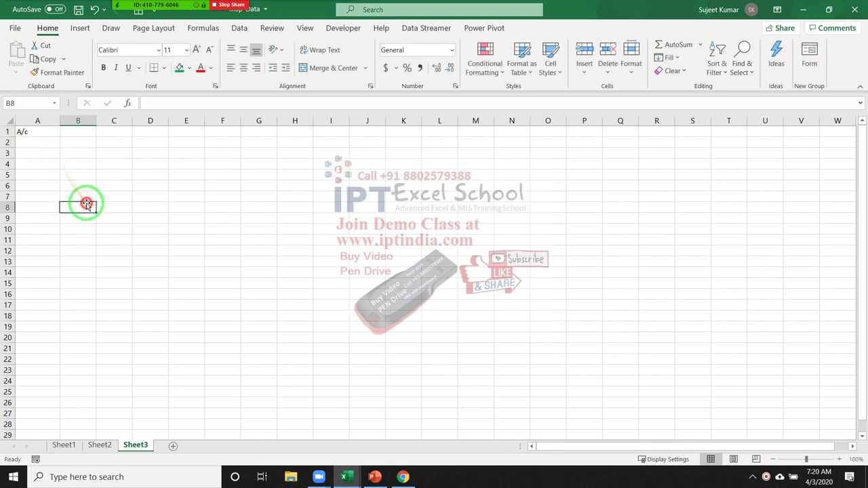
{"action": "left_click", "coordinate": [43, 143]}
{"action": "type", "text": "15"}
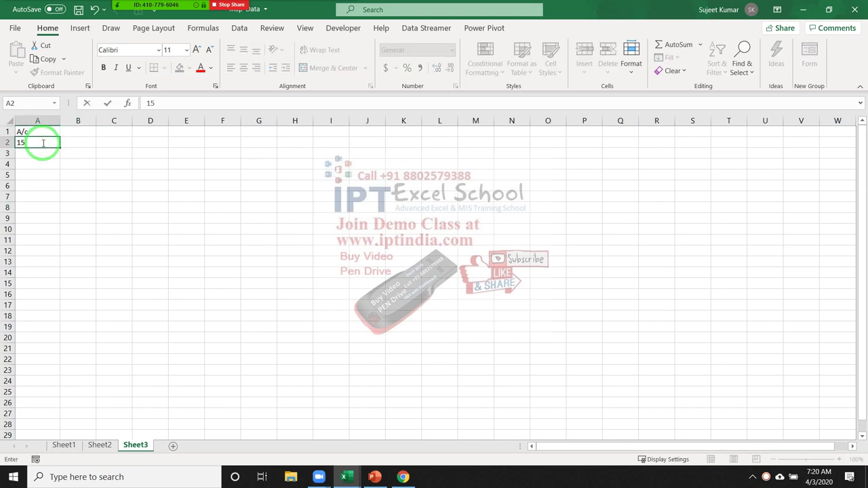
{"action": "key", "text": "Return"}
{"action": "left_click", "coordinate": [39, 141]}
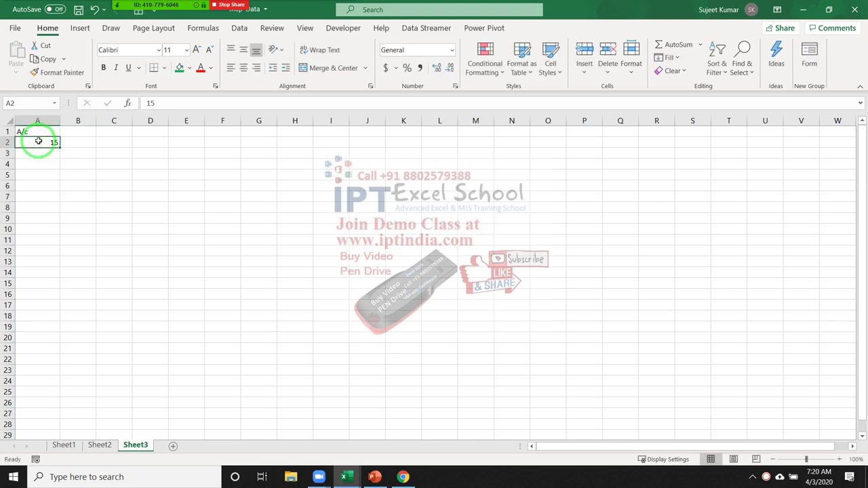
{"action": "left_click", "coordinate": [76, 144]}
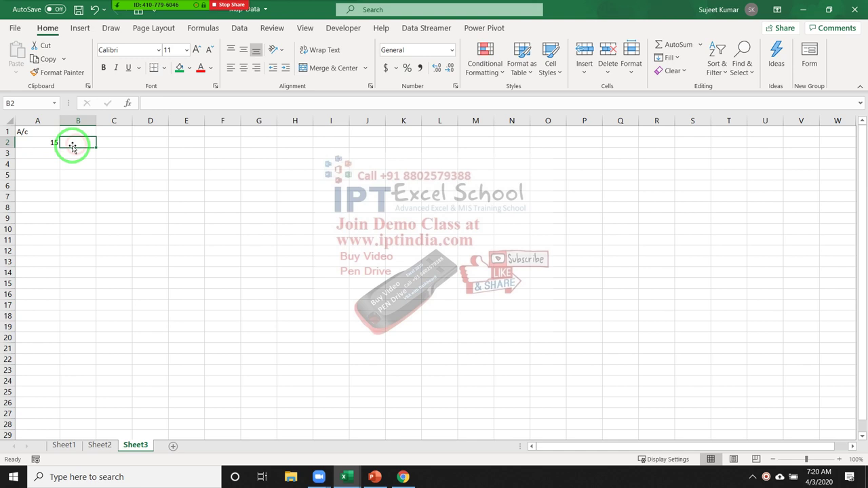
{"action": "left_click", "coordinate": [83, 184]}
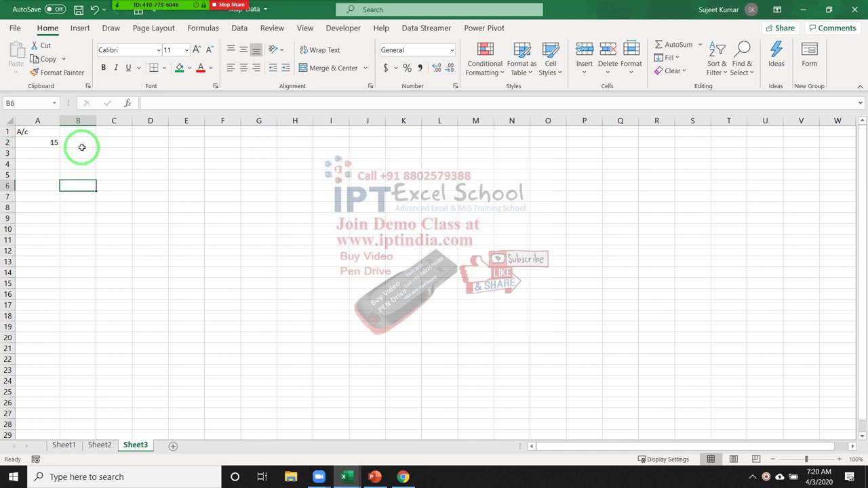
{"action": "left_click", "coordinate": [84, 146]}
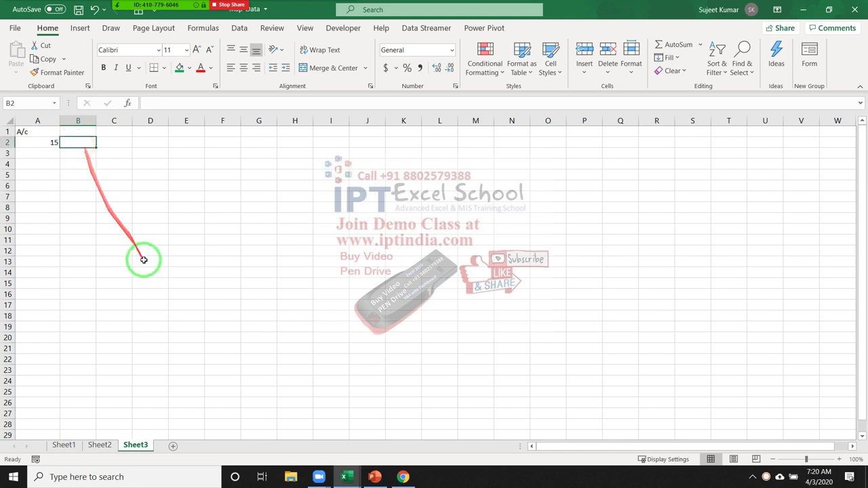
Enter =ISTEXT(A2) in B2, which returns FALSE for the number 15.
{"action": "type", "text": "="}
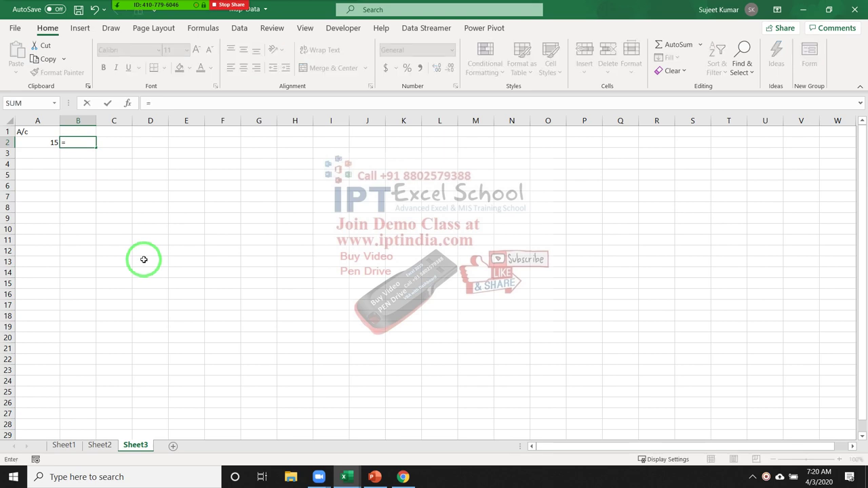
{"action": "type", "text": "i"}
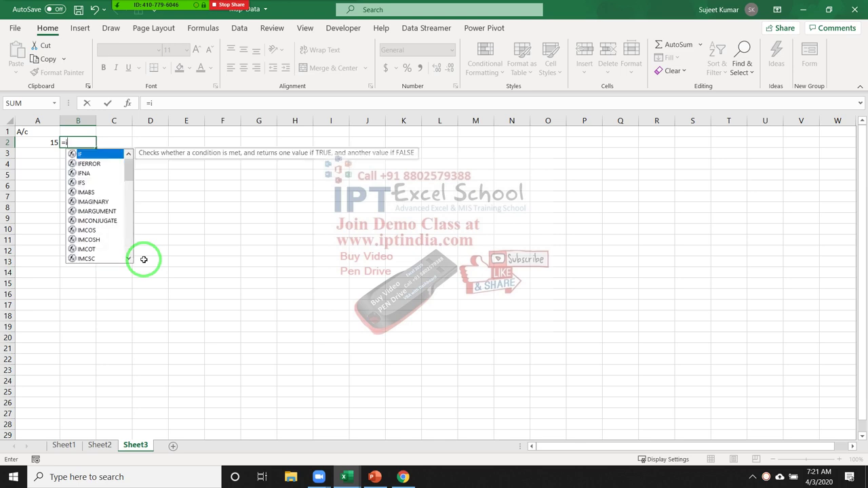
{"action": "type", "text": "s"}
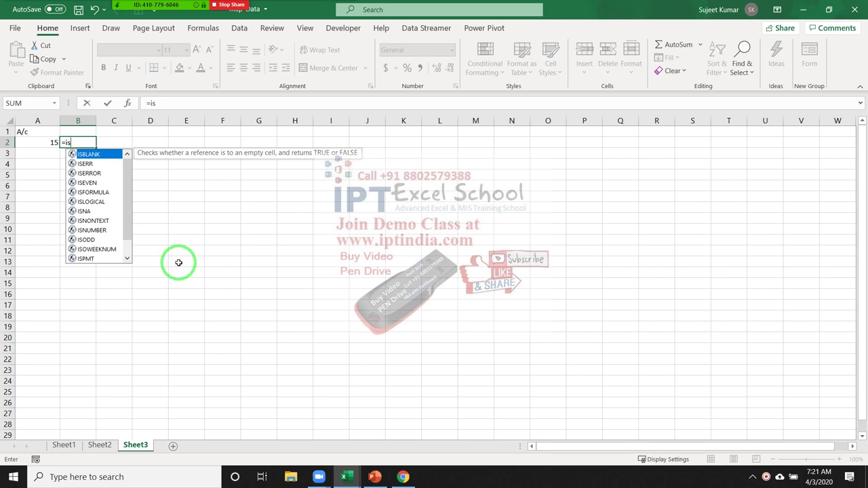
{"action": "type", "text": "t"}
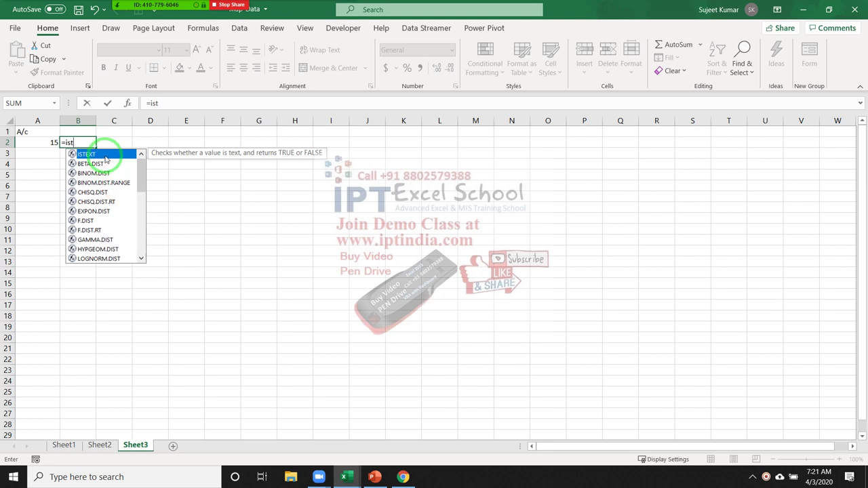
{"action": "key", "text": "Down"}
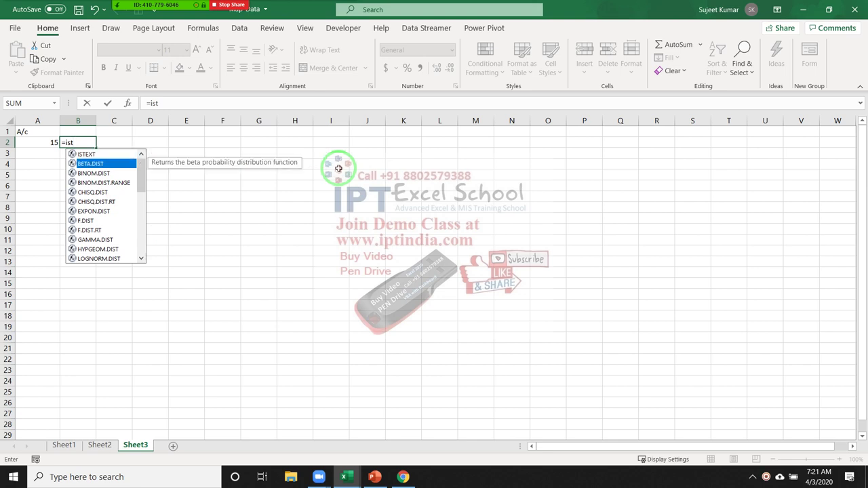
{"action": "key", "text": "Up"}
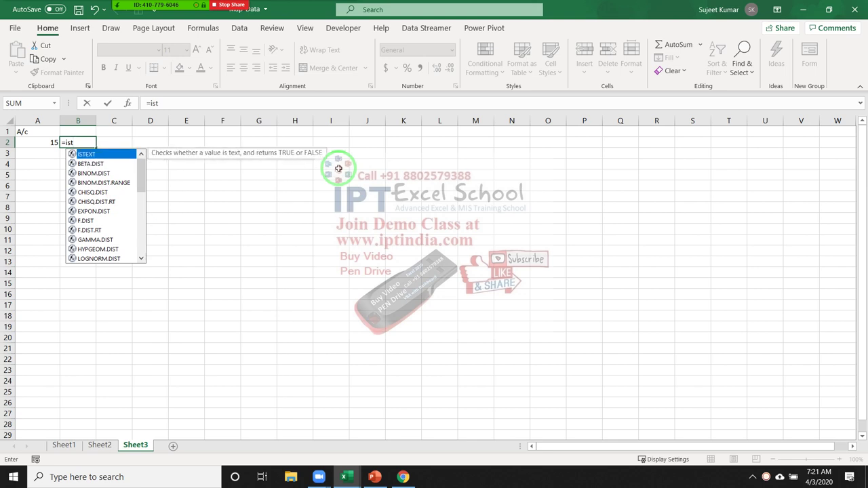
{"action": "key", "text": "Tab"}
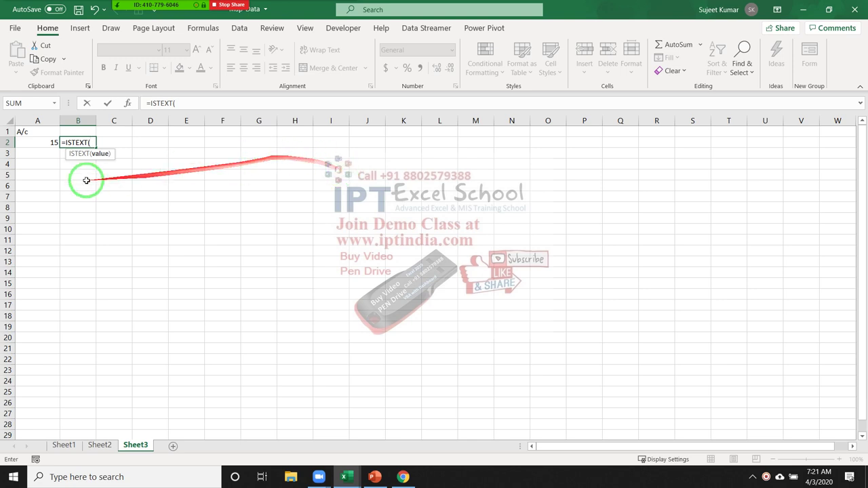
{"action": "left_click", "coordinate": [47, 145]}
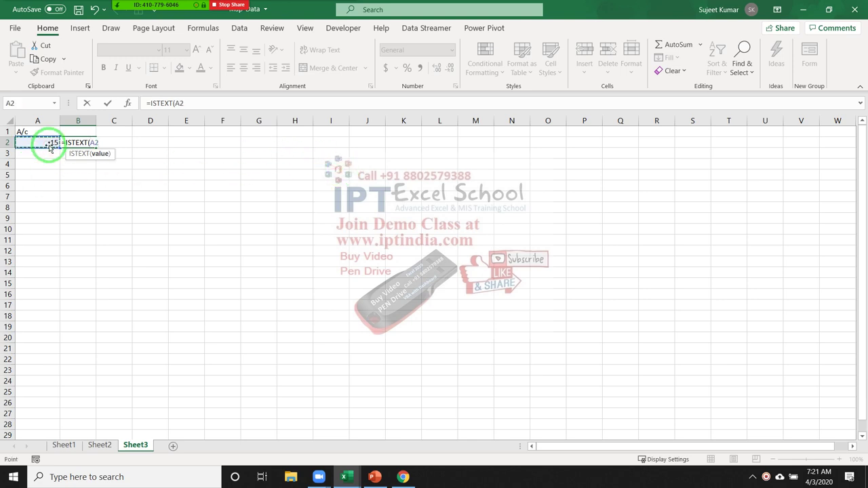
{"action": "key", "text": "Return"}
{"action": "key", "text": "Up"}
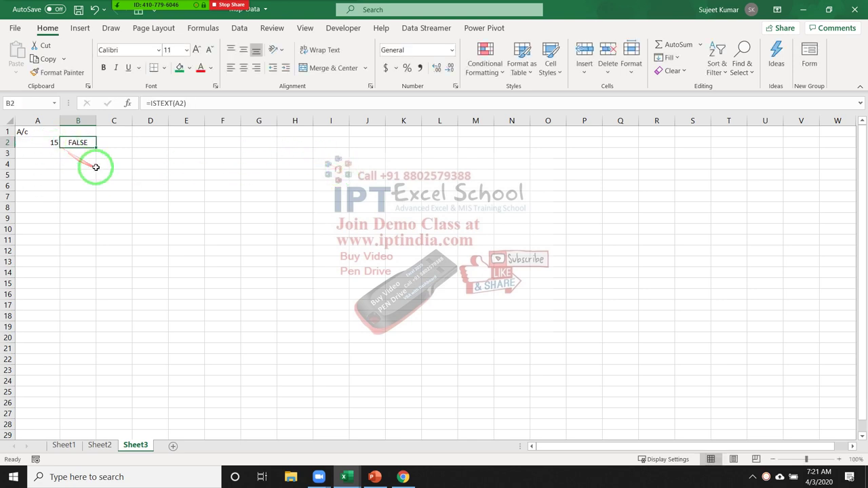
{"action": "left_click", "coordinate": [52, 143]}
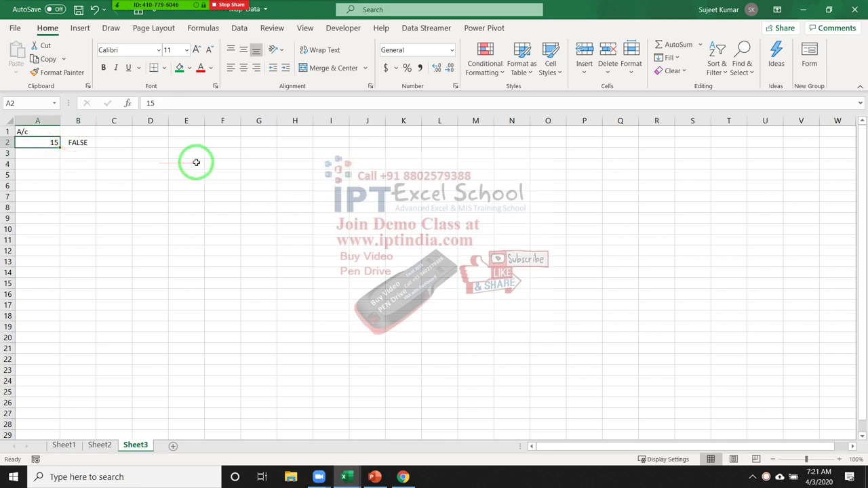
Type ass into A2 and recommit B2's =ISTEXT(A2) so it shows TRUE.
{"action": "type", "text": "ass"}
{"action": "key", "text": "Return"}
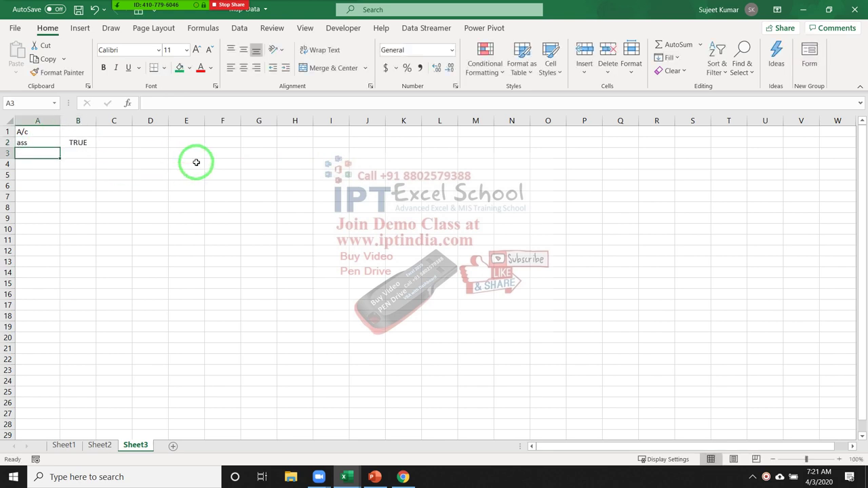
{"action": "key", "text": "Up"}
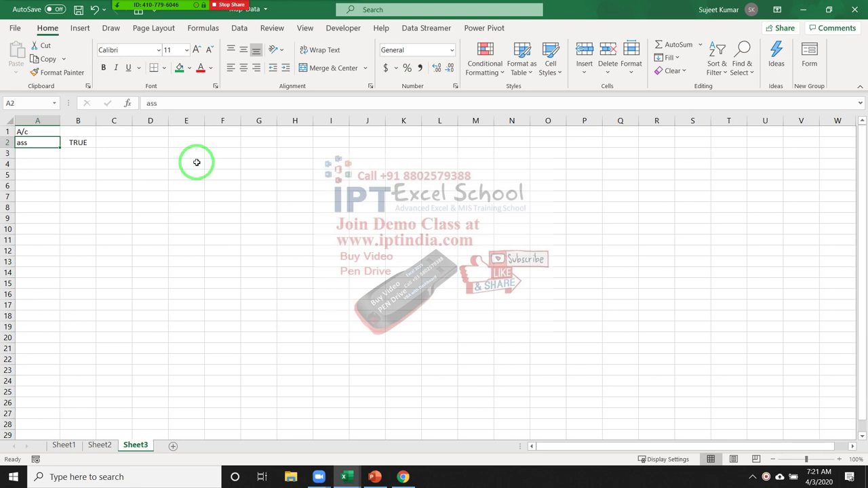
{"action": "key", "text": "Right"}
{"action": "key", "text": "F2"}
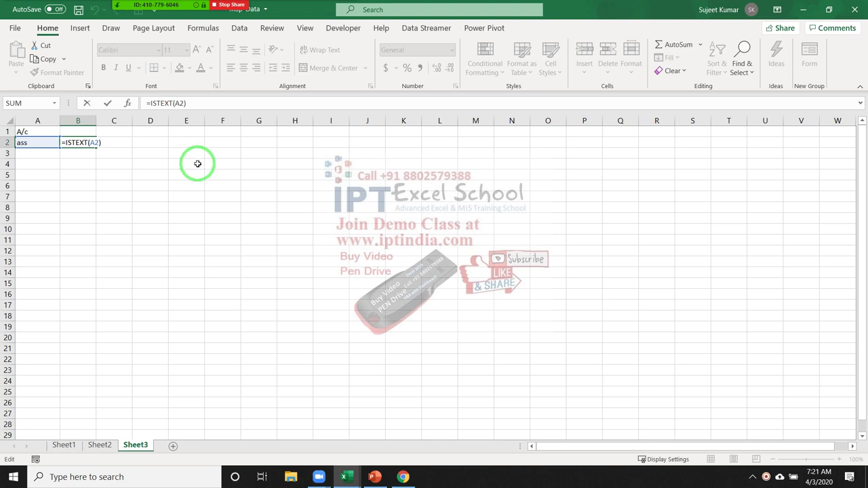
{"action": "key", "text": "Return"}
{"action": "key", "text": "Up"}
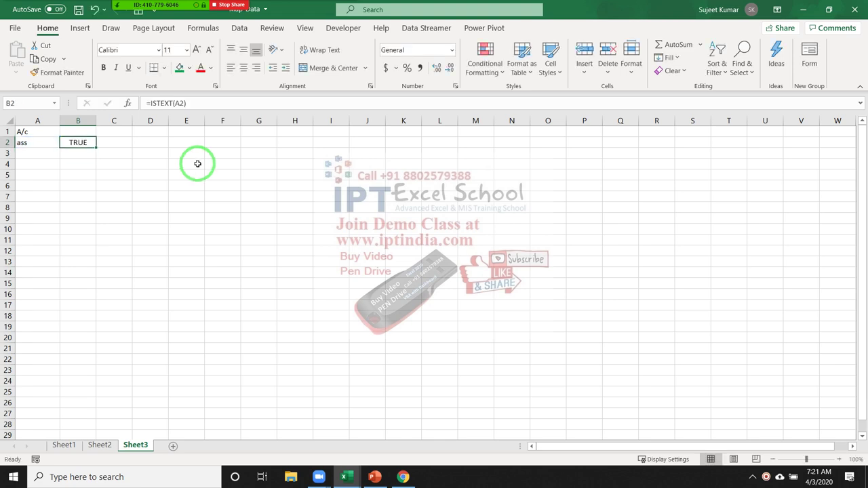
{"action": "key", "text": "Left"}
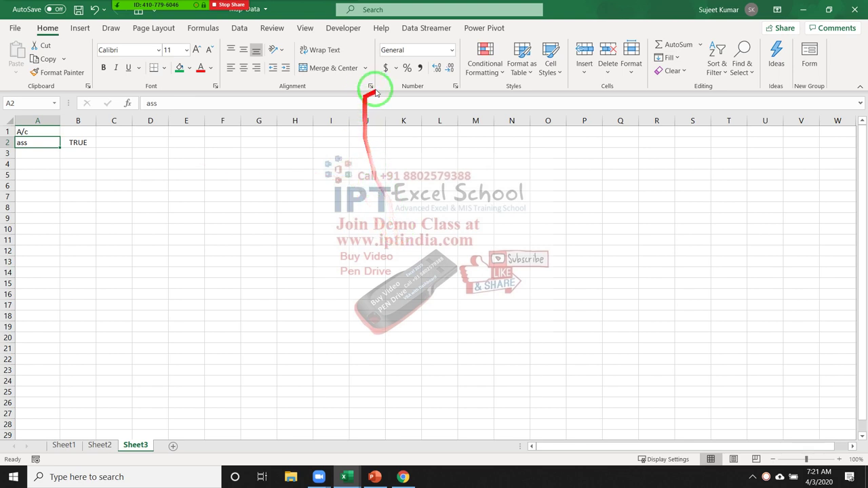
Start a new formula-based conditional formatting rule for A2 with =istext(a2).
{"action": "left_click", "coordinate": [501, 74]}
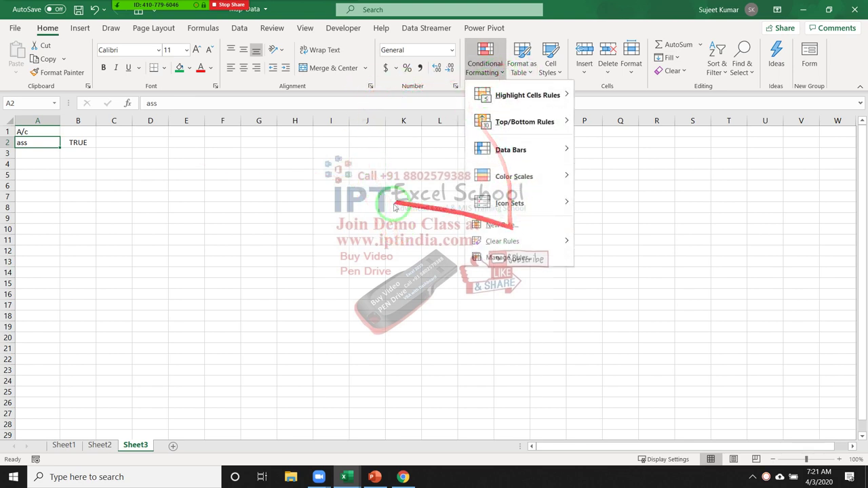
{"action": "left_click", "coordinate": [32, 184]}
{"action": "left_click", "coordinate": [31, 186]}
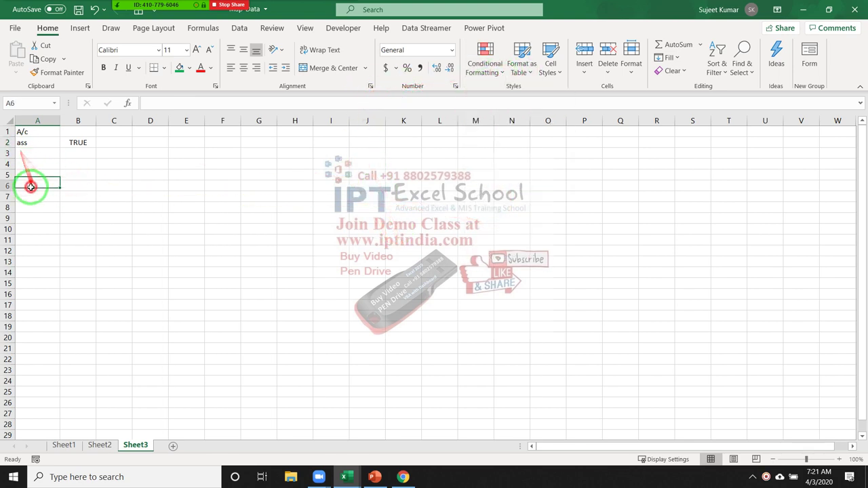
{"action": "left_click", "coordinate": [47, 145]}
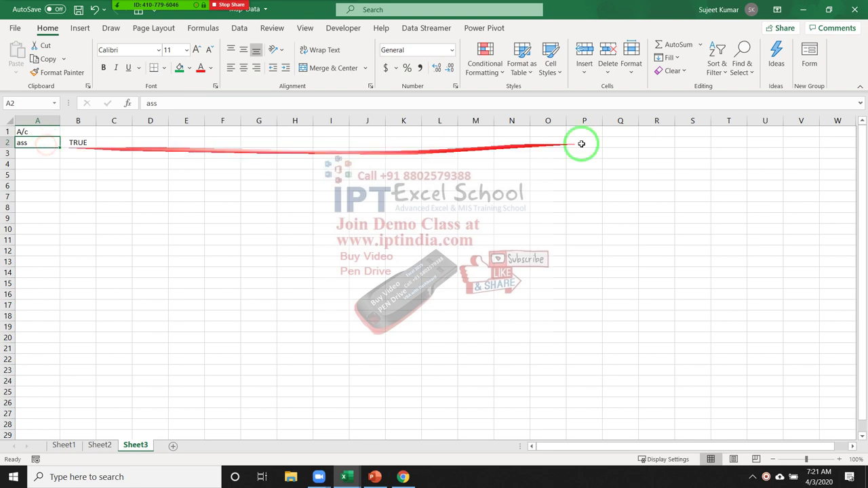
{"action": "left_click", "coordinate": [489, 68]}
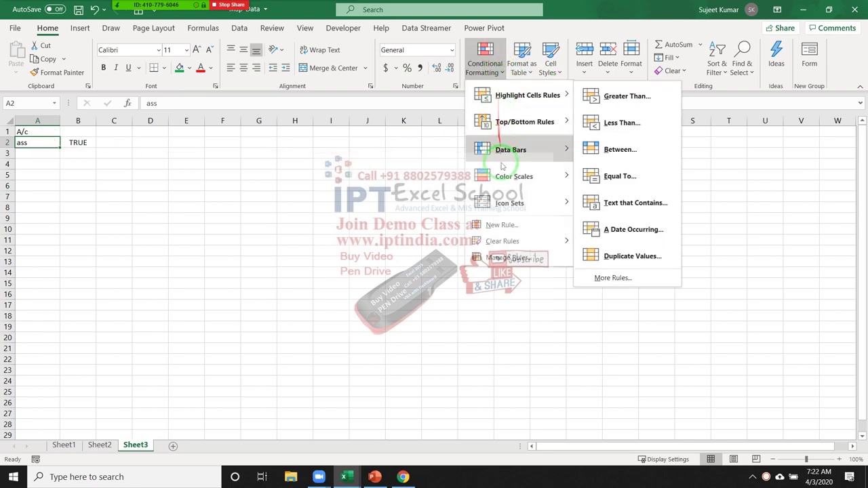
{"action": "left_click", "coordinate": [501, 225]}
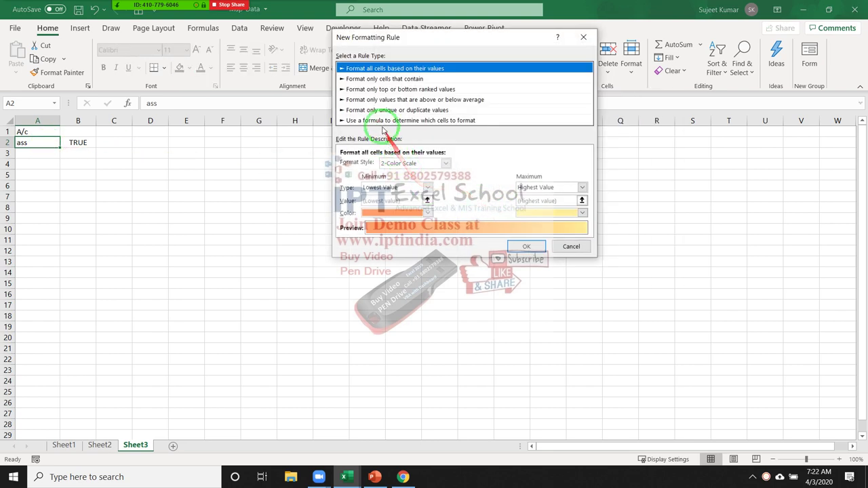
{"action": "left_click", "coordinate": [380, 121]}
{"action": "left_click", "coordinate": [361, 167]}
{"action": "type", "text": "=istext(a2)"}
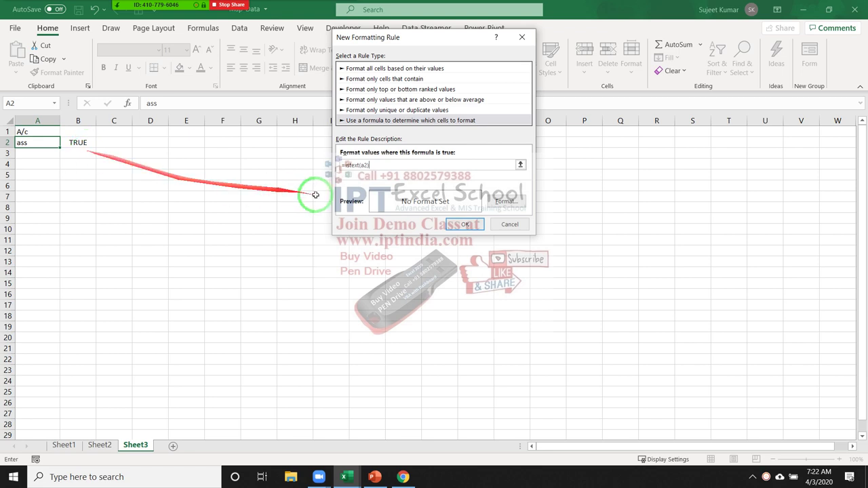
{"action": "left_click", "coordinate": [346, 164]}
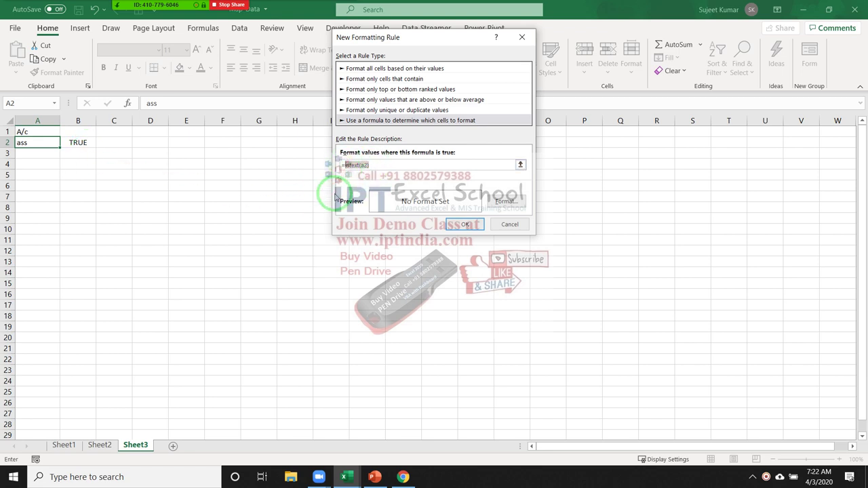
Give the rule a red fill and apply it so A2 turns red.
{"action": "left_click", "coordinate": [502, 202]}
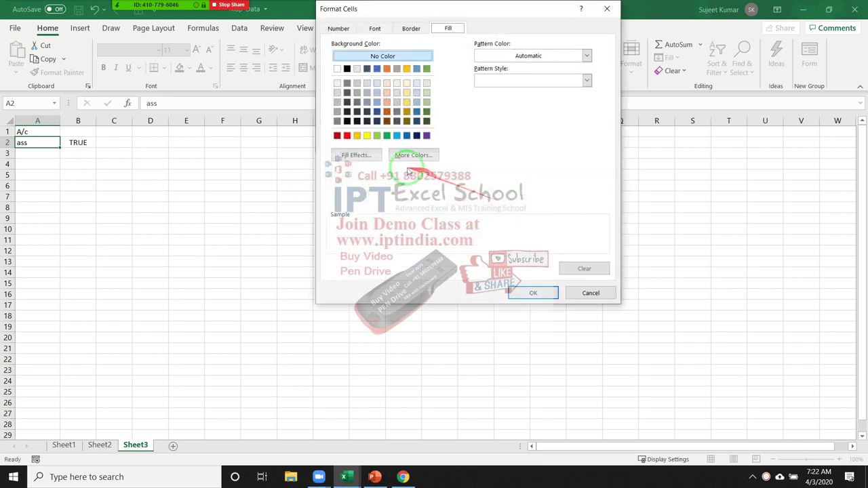
{"action": "left_click", "coordinate": [348, 136]}
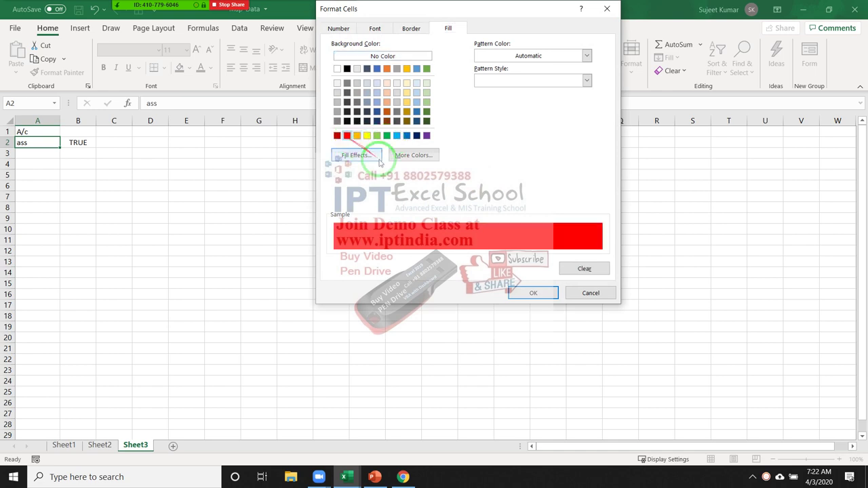
{"action": "left_click", "coordinate": [522, 290]}
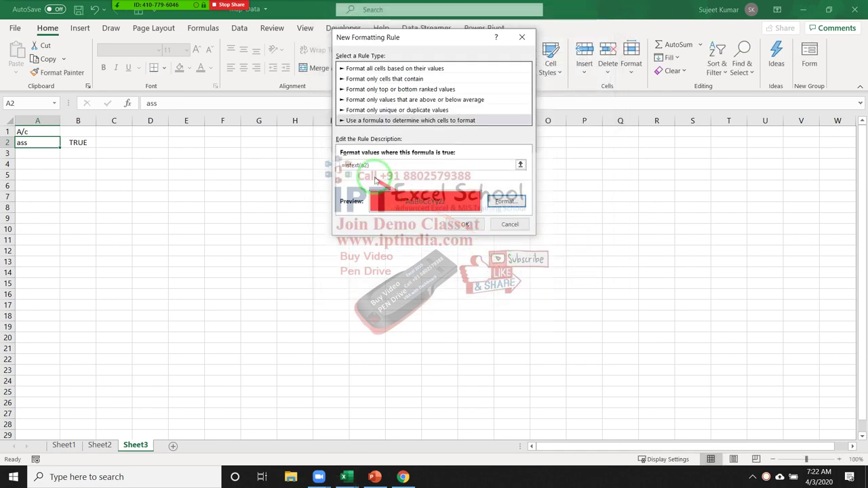
{"action": "left_click", "coordinate": [462, 224]}
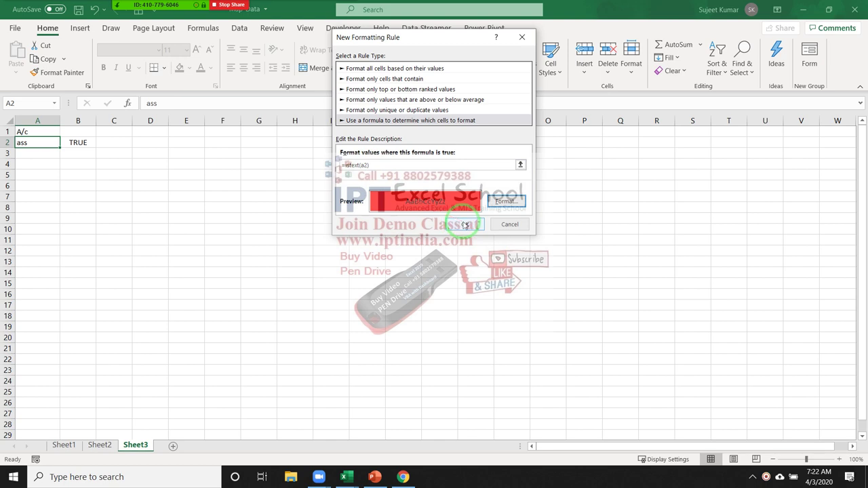
{"action": "left_click", "coordinate": [462, 223]}
Copy A2's conditional format down onto A3:A23 with Format Painter.
{"action": "left_click", "coordinate": [51, 72]}
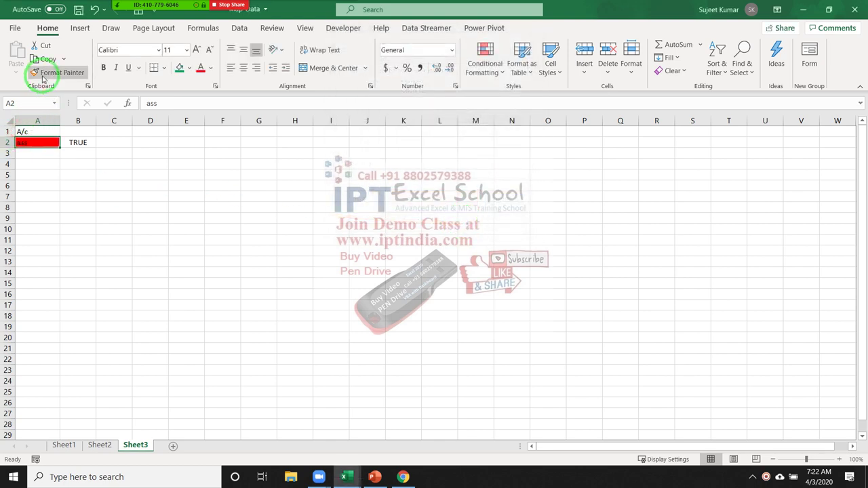
{"action": "left_click_drag", "start_coordinate": [40, 153], "coordinate": [40, 181]}
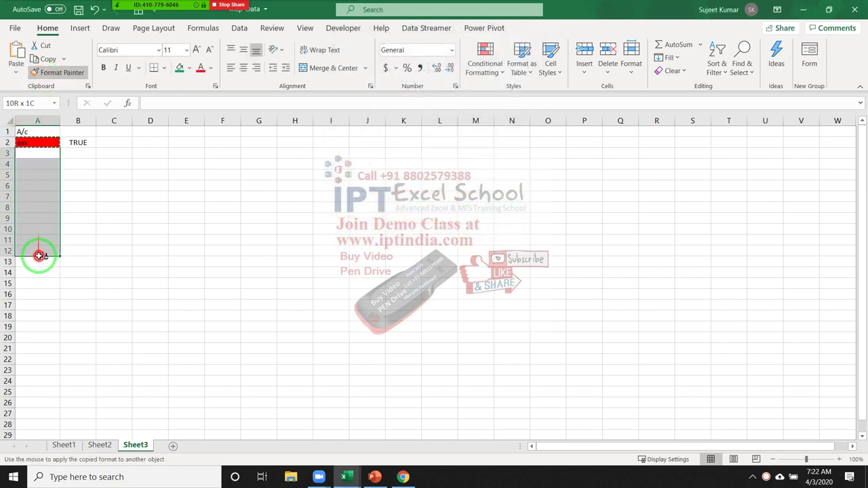
{"action": "left_click_drag", "start_coordinate": [39, 181], "coordinate": [38, 370]}
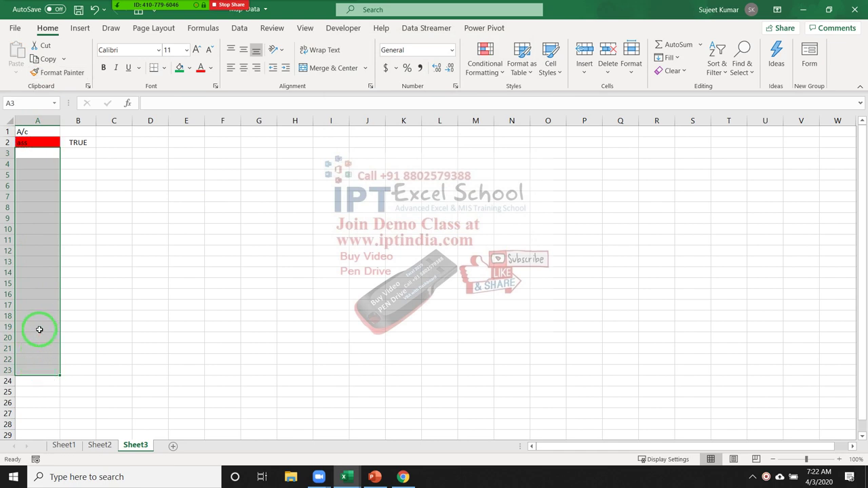
Test the rule with 1256 in A3, d in A6 and sd12 in A9.
{"action": "left_click", "coordinate": [21, 153]}
{"action": "type", "text": "1256"}
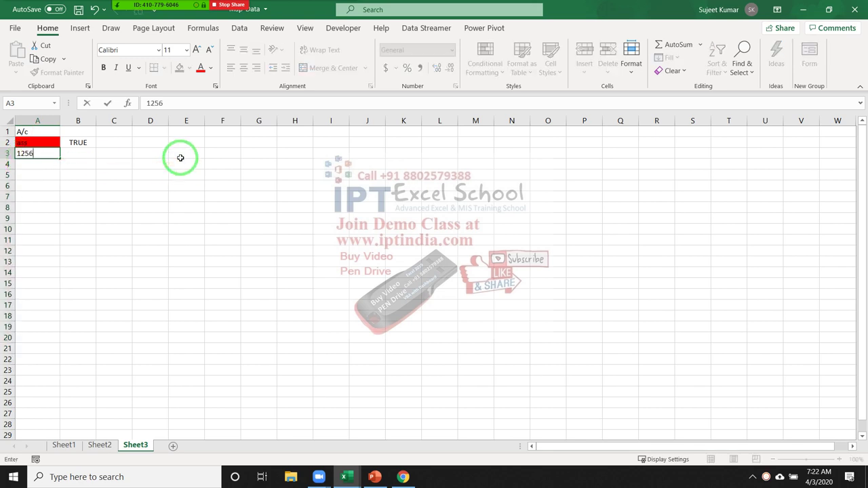
{"action": "key", "text": "Return"}
{"action": "key", "text": "Return"}
{"action": "key", "text": "Return"}
{"action": "type", "text": "d"}
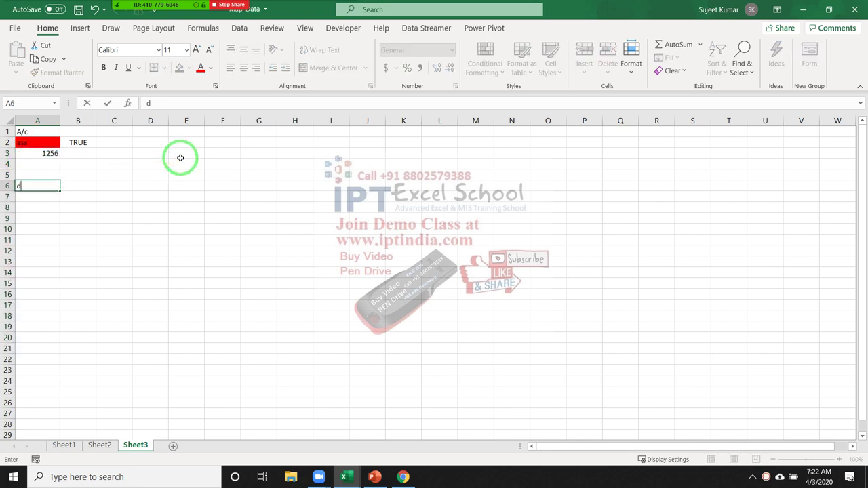
{"action": "key", "text": "Return"}
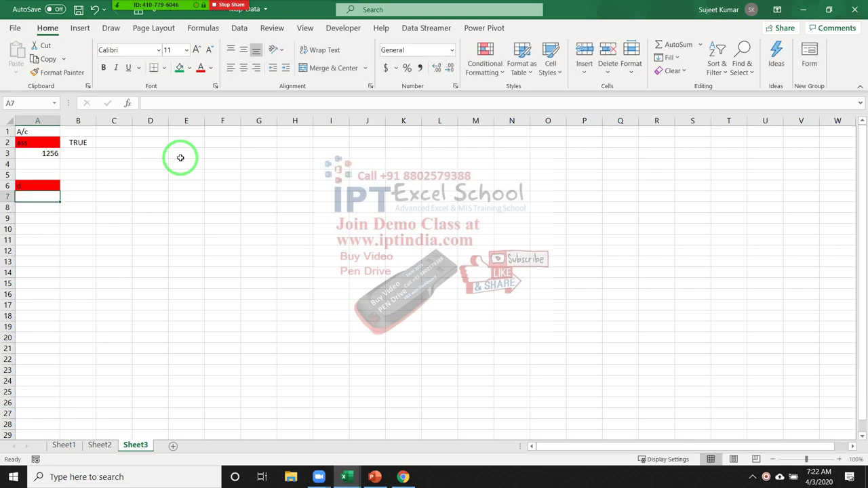
{"action": "key", "text": "Return"}
{"action": "key", "text": "Return"}
{"action": "type", "text": "sd12"}
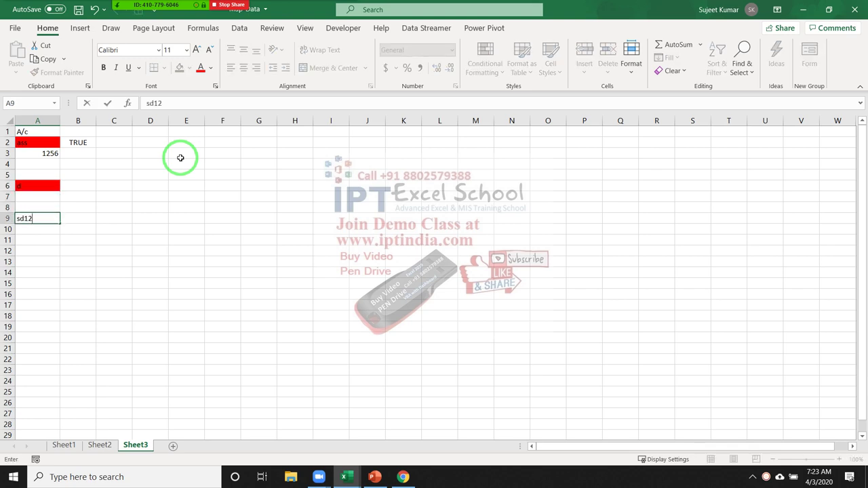
{"action": "key", "text": "Return"}
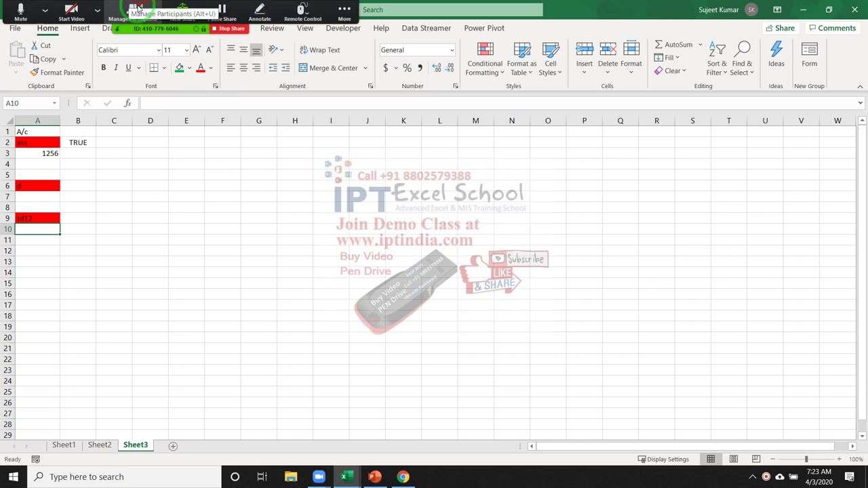
Type the heading Amt into F1, then select column F and return to F2.
{"action": "left_click", "coordinate": [133, 9]}
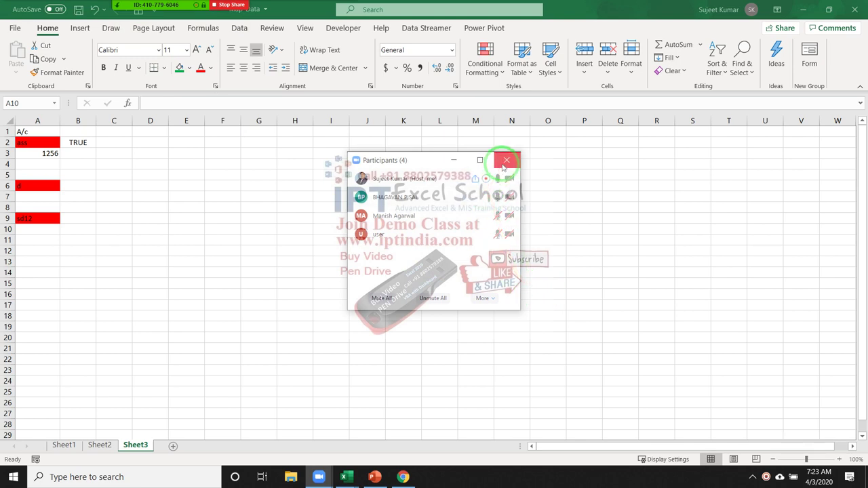
{"action": "left_click", "coordinate": [218, 135]}
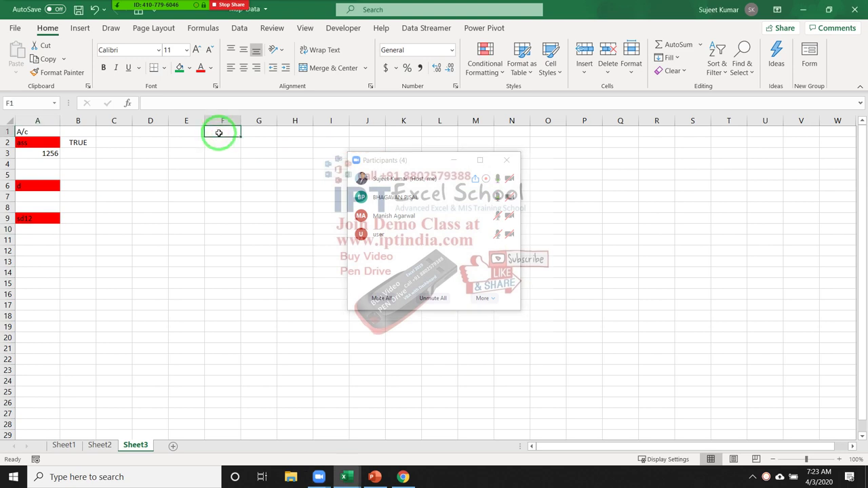
{"action": "type", "text": "Amt"}
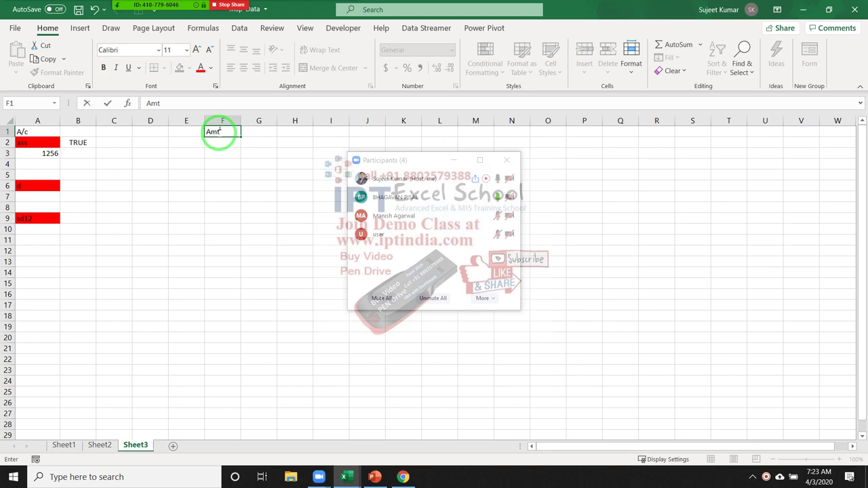
{"action": "key", "text": "Return"}
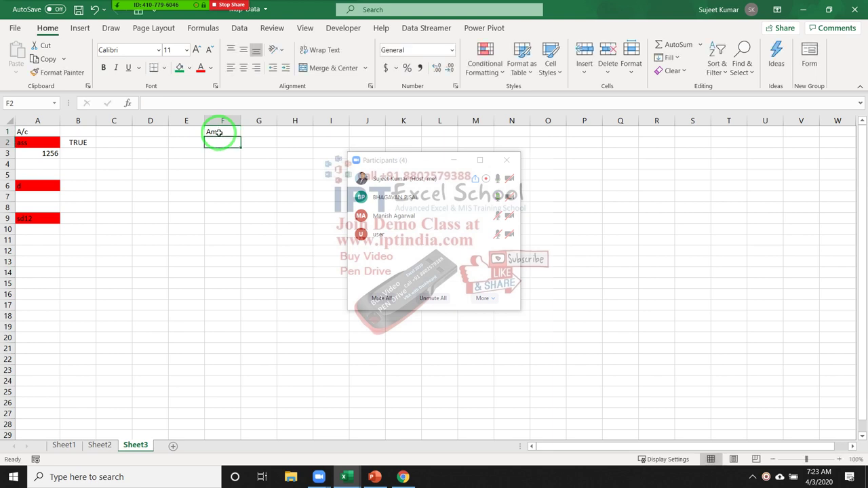
{"action": "left_click", "coordinate": [223, 121]}
{"action": "left_click", "coordinate": [221, 140]}
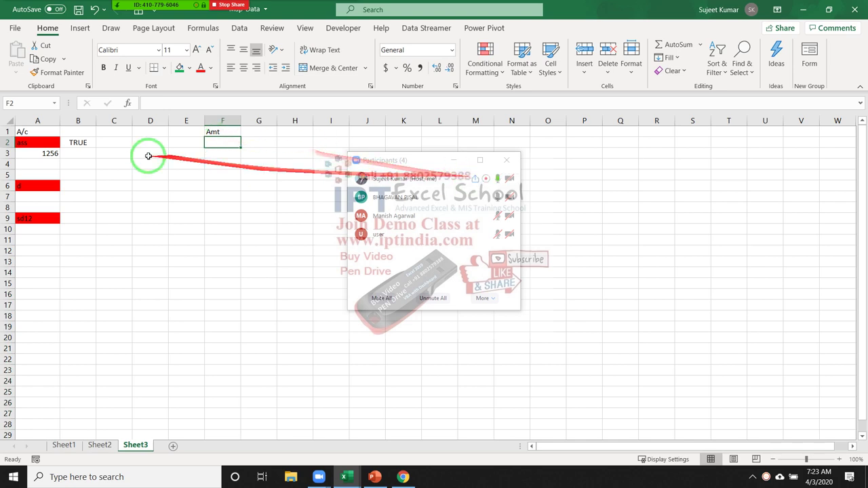
Enter 2556 and 2165 into F2 and F3 of the Amt column.
{"action": "left_click", "coordinate": [506, 160]}
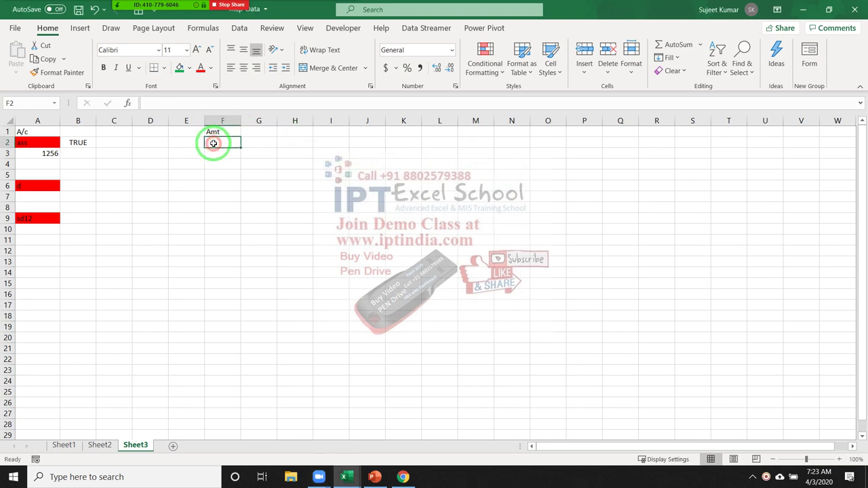
{"action": "type", "text": "RT"}
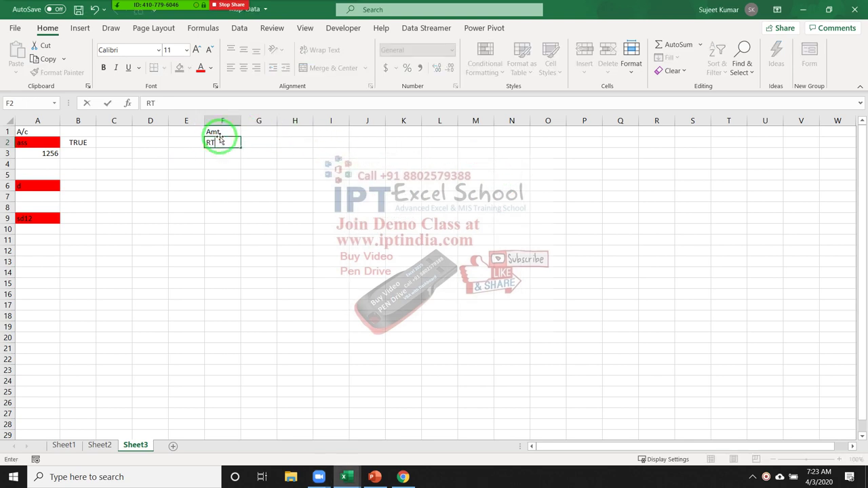
{"action": "key", "text": "BackSpace"}
{"action": "type", "text": "2556"}
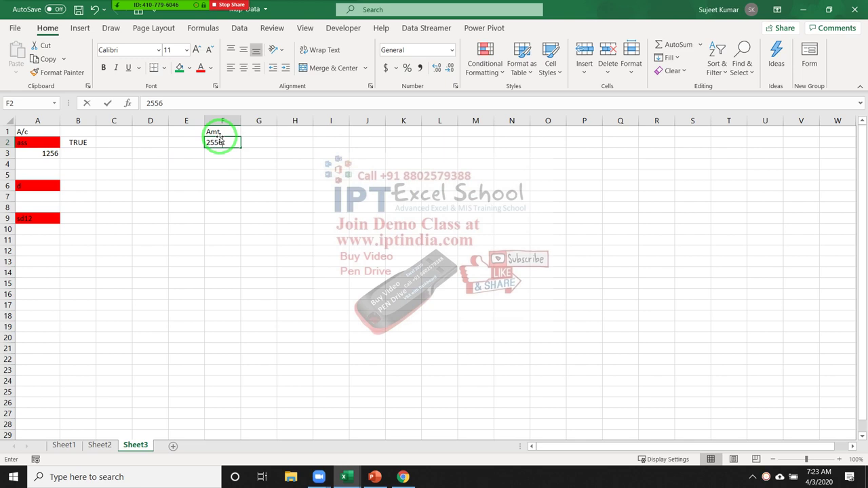
{"action": "key", "text": "Return"}
{"action": "type", "text": "2165"}
{"action": "key", "text": "Return"}
Enter 363, the text RS 500, and 165 into F4:F6.
{"action": "type", "text": "363"}
{"action": "key", "text": "Return"}
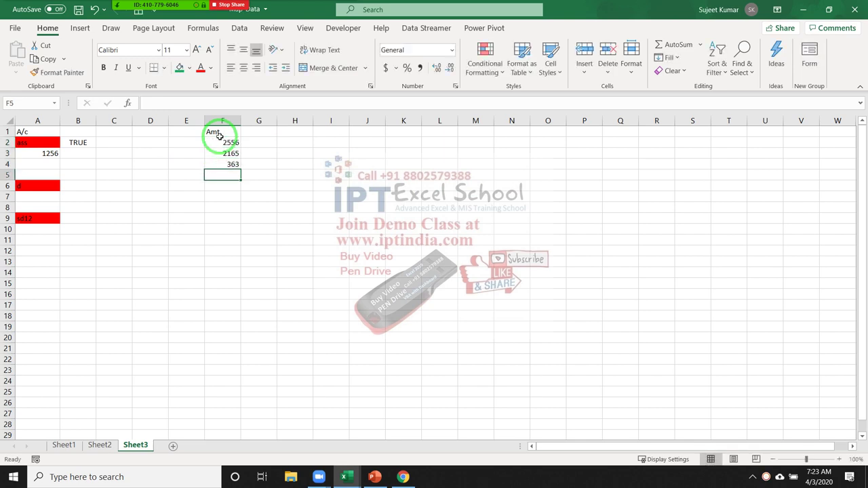
{"action": "type", "text": "RS 5"}
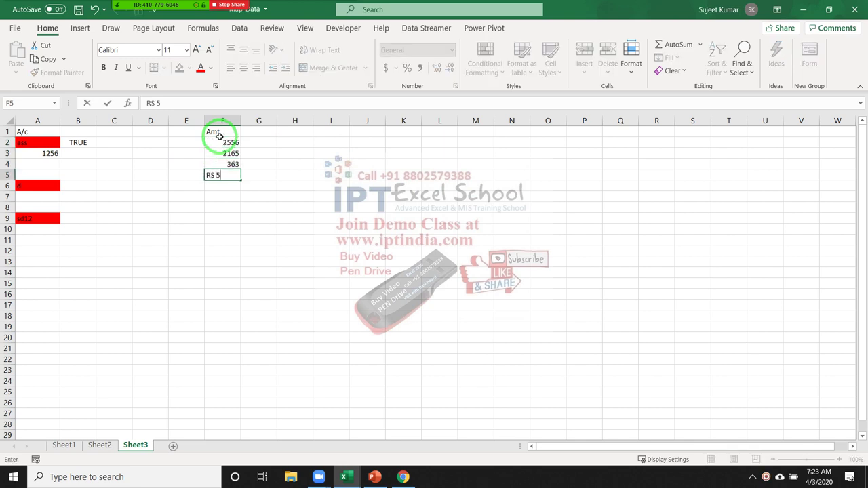
{"action": "type", "text": "00"}
{"action": "key", "text": "Return"}
{"action": "type", "text": "165"}
{"action": "key", "text": "Return"}
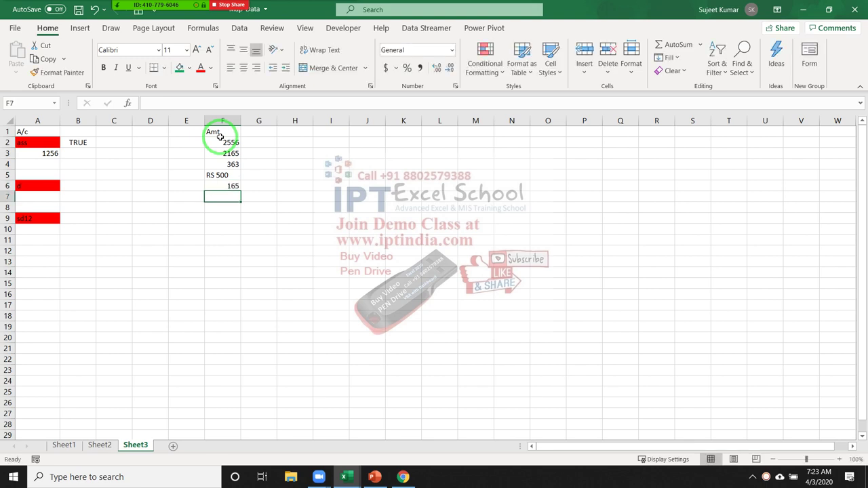
{"action": "left_click", "coordinate": [319, 296]}
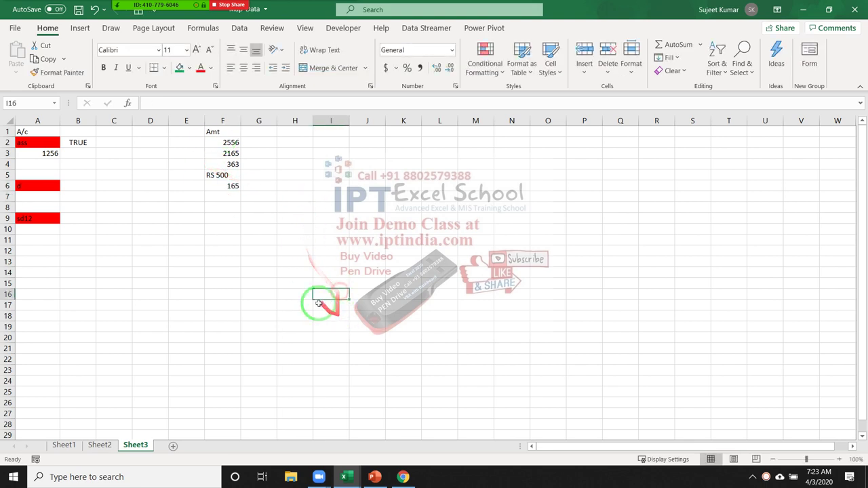
{"action": "left_click", "coordinate": [225, 197]}
Enter =SUM(F2:F6) in F7, which totals 5249.
{"action": "type", "text": "="}
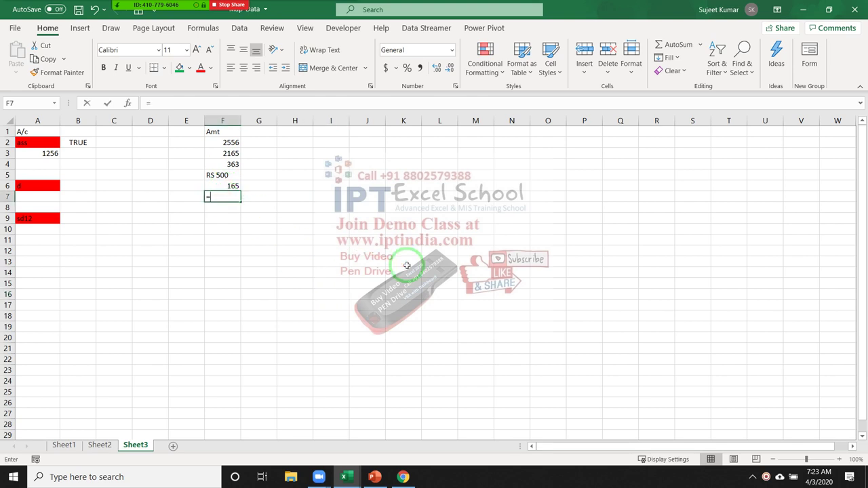
{"action": "type", "text": "sum"}
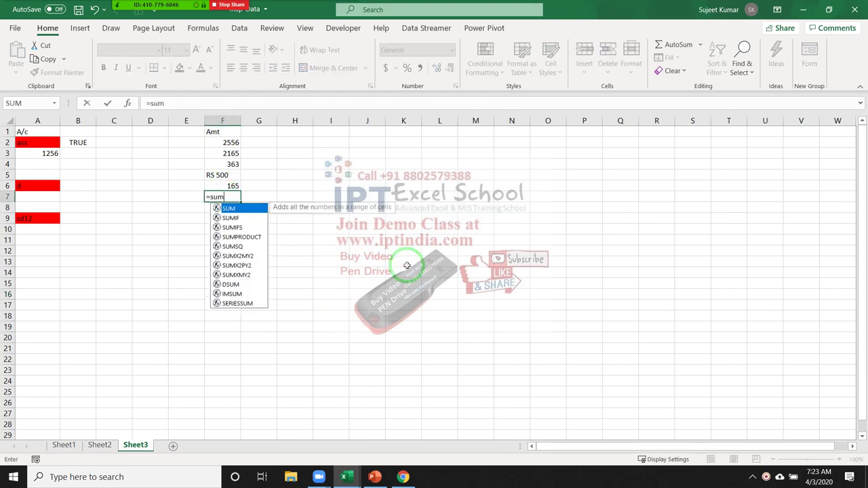
{"action": "key", "text": "Tab"}
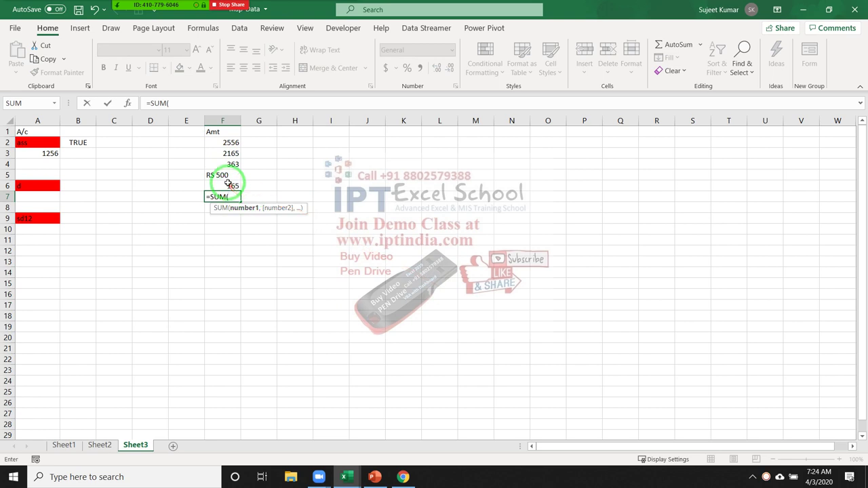
{"action": "left_click_drag", "start_coordinate": [229, 185], "coordinate": [217, 143]}
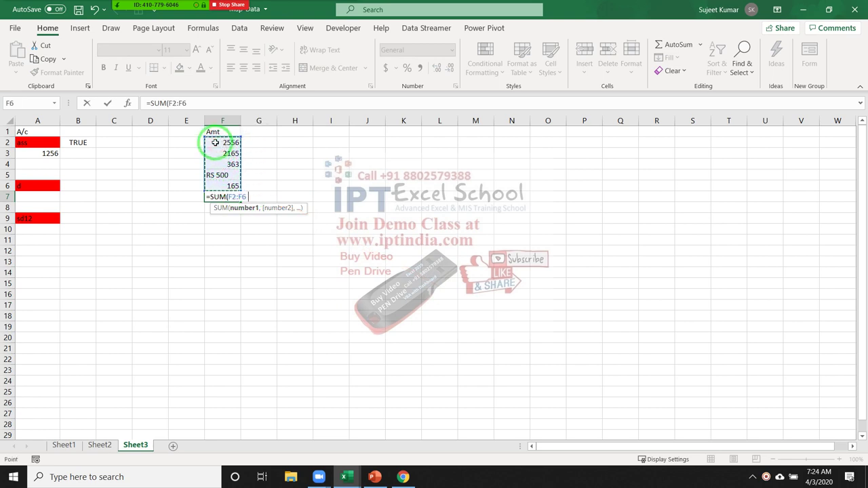
{"action": "type", "text": ")"}
{"action": "key", "text": "ctrl+Return"}
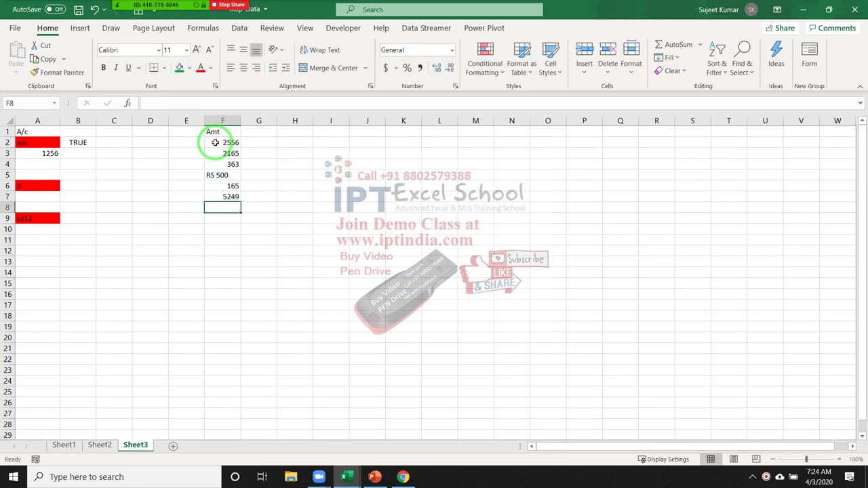
Inspect the RS 500 text entry and select the numeric amounts to compare the status-bar sum.
{"action": "key", "text": "Up"}
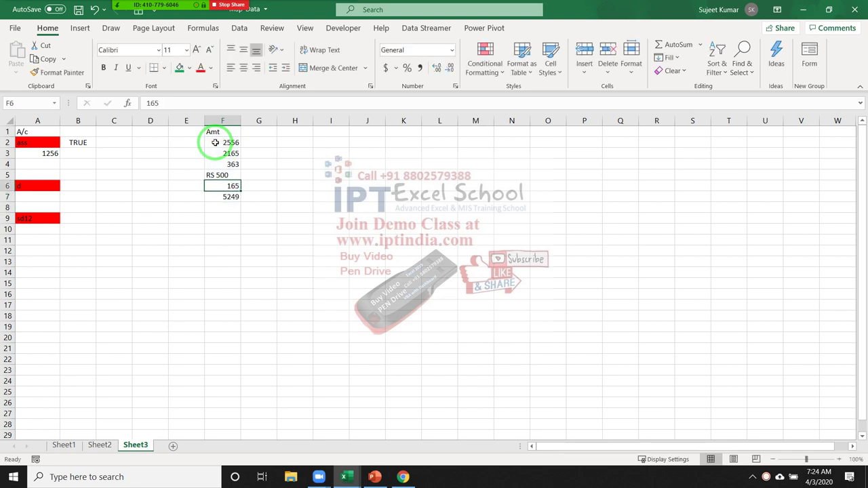
{"action": "key", "text": "Up"}
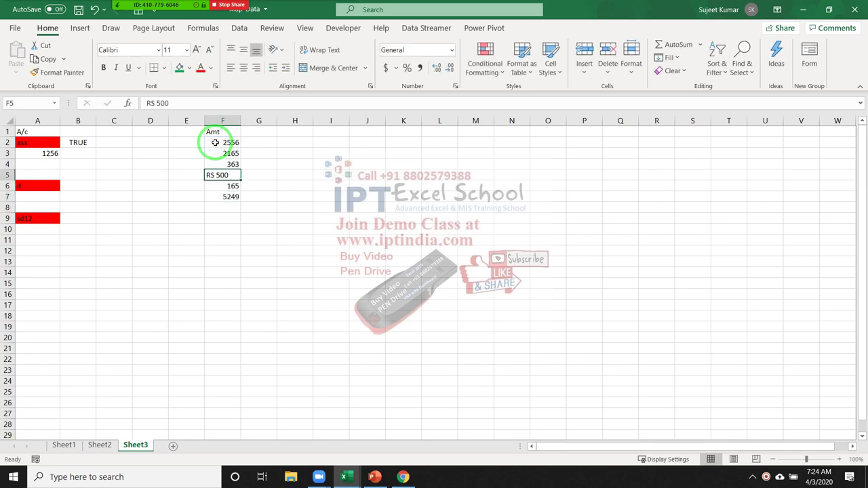
{"action": "key", "text": "Down"}
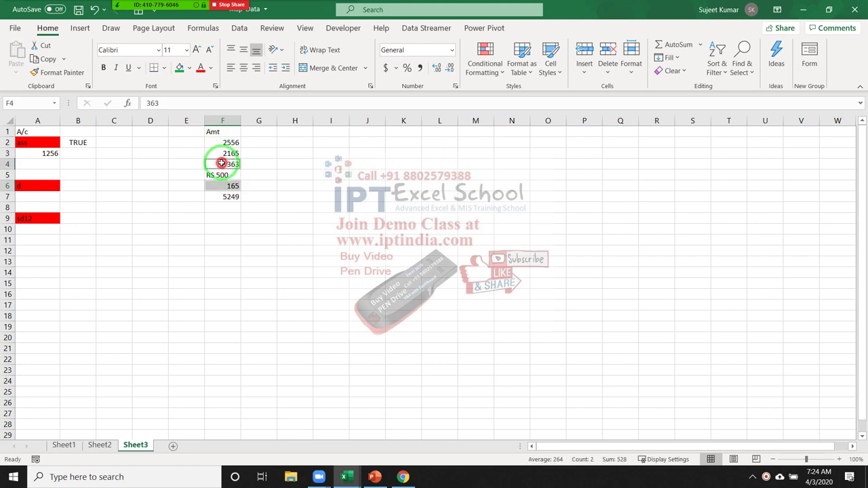
{"action": "left_click_drag", "start_coordinate": [222, 164], "coordinate": [218, 143], "text": "ctrl"}
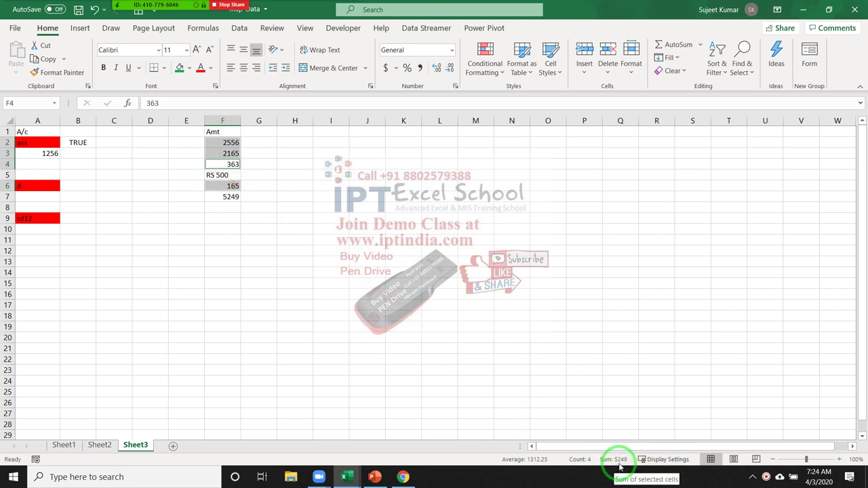
{"action": "left_click", "coordinate": [216, 203]}
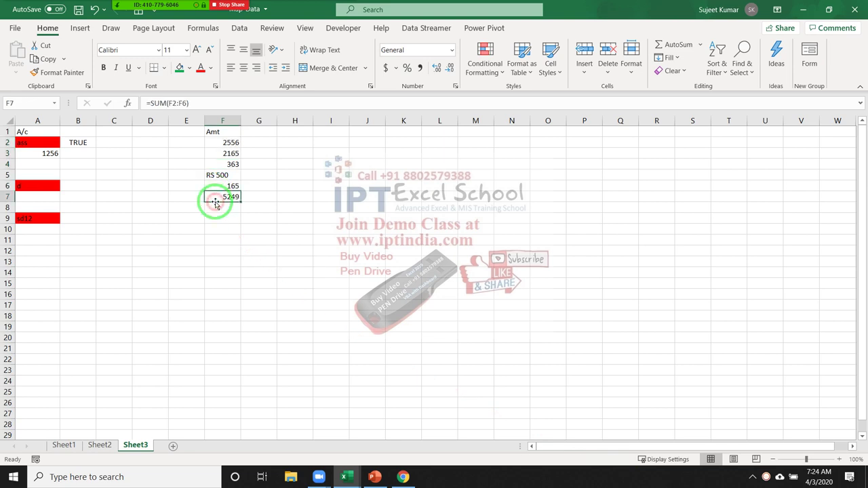
{"action": "left_click", "coordinate": [220, 177]}
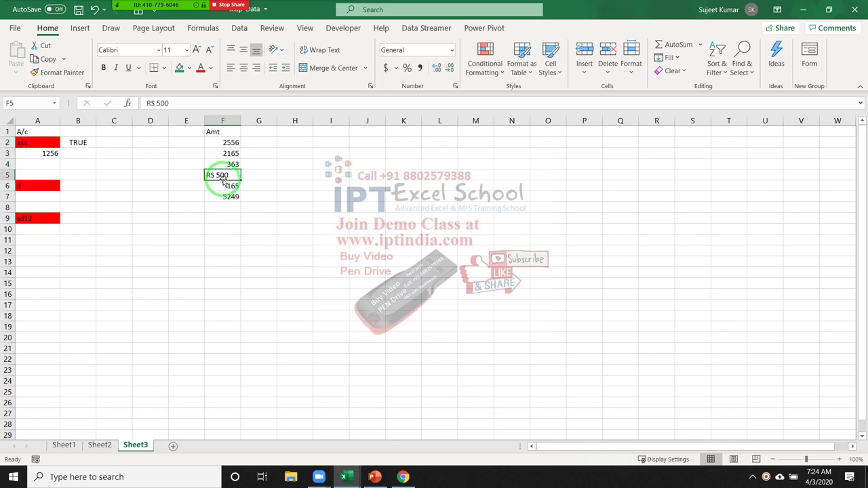
{"action": "left_click", "coordinate": [354, 185]}
{"action": "type", "text": "12"}
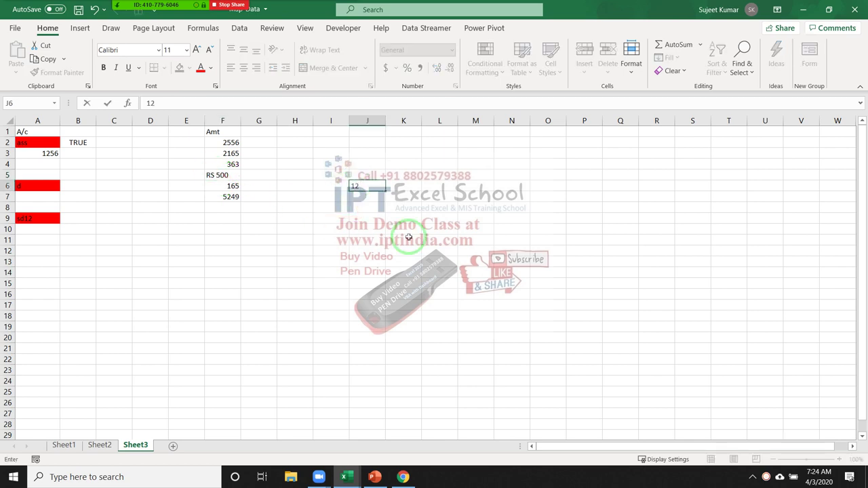
{"action": "type", "text": " s"}
{"action": "key", "text": "Return"}
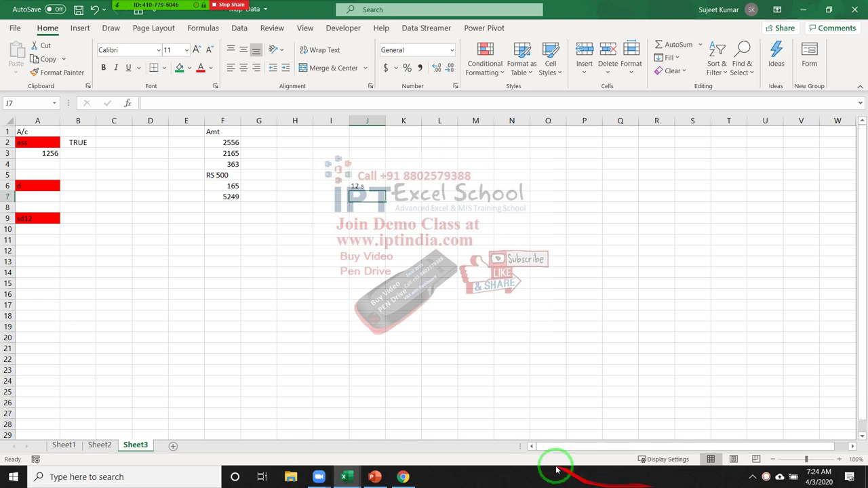
{"action": "left_click_drag", "start_coordinate": [340, 176], "coordinate": [367, 204]}
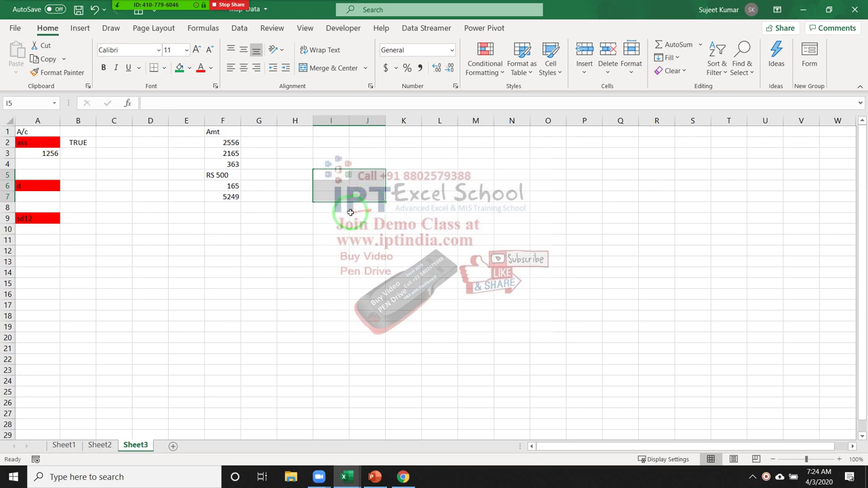
{"action": "left_click_drag", "start_coordinate": [231, 143], "coordinate": [228, 280]}
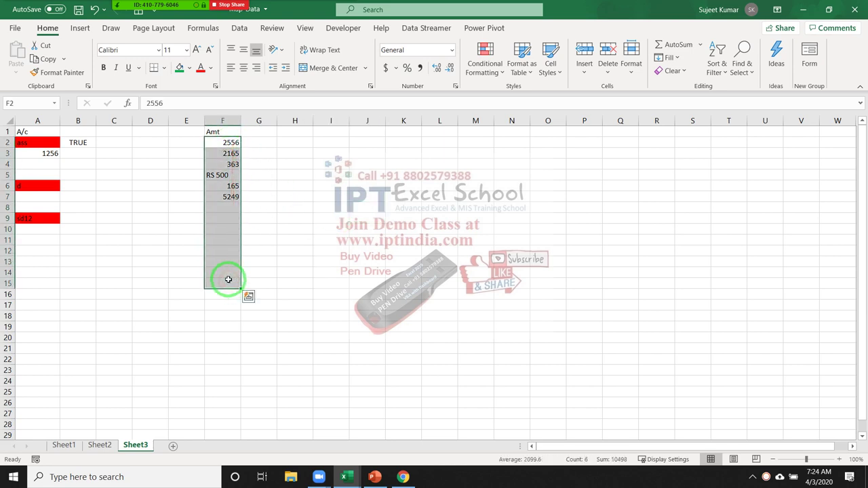
{"action": "left_click_drag", "start_coordinate": [223, 142], "coordinate": [231, 197]}
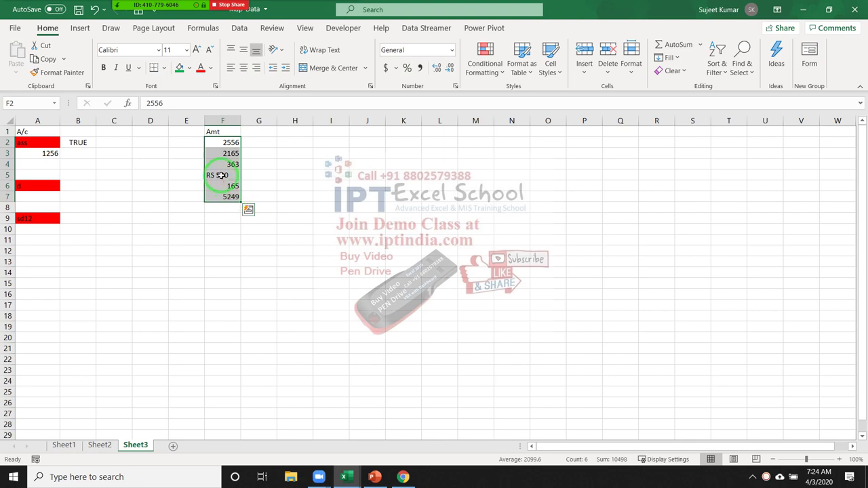
{"action": "left_click", "coordinate": [219, 175]}
{"action": "scroll", "coordinate": [217, 223], "scroll_direction": "down", "scroll_amount": 2}
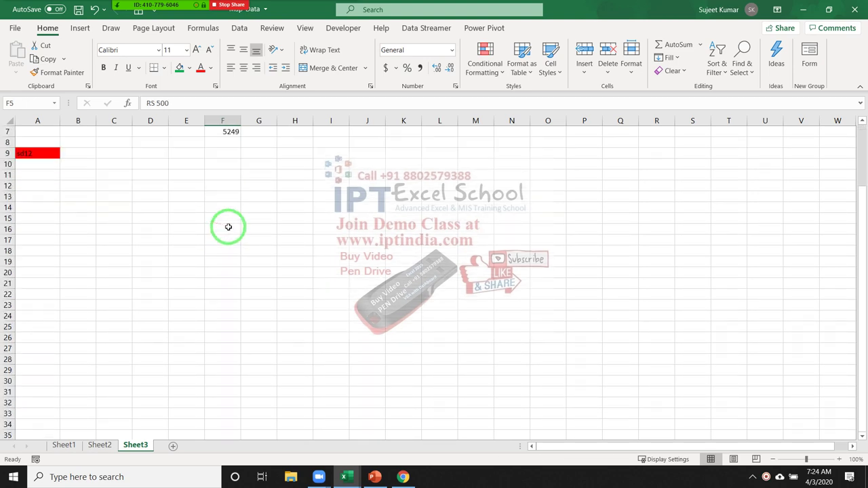
{"action": "scroll", "coordinate": [224, 221], "scroll_direction": "up", "scroll_amount": 2}
{"action": "left_click", "coordinate": [224, 131]}
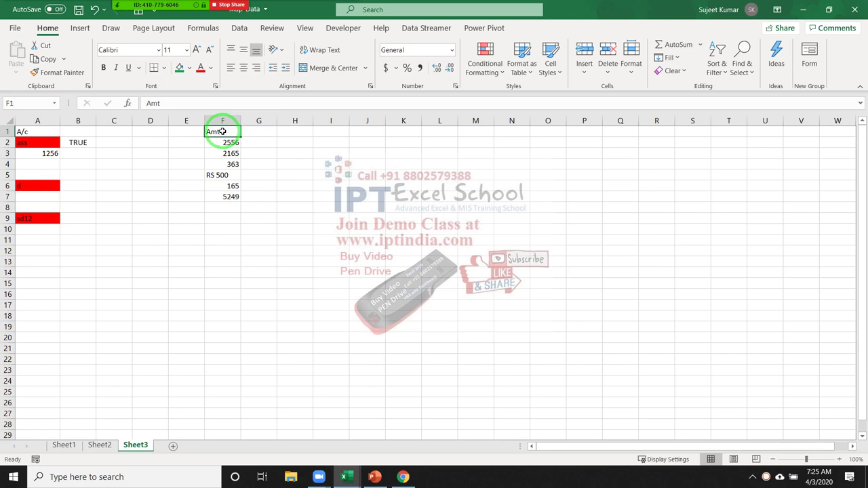
{"action": "left_click", "coordinate": [230, 144]}
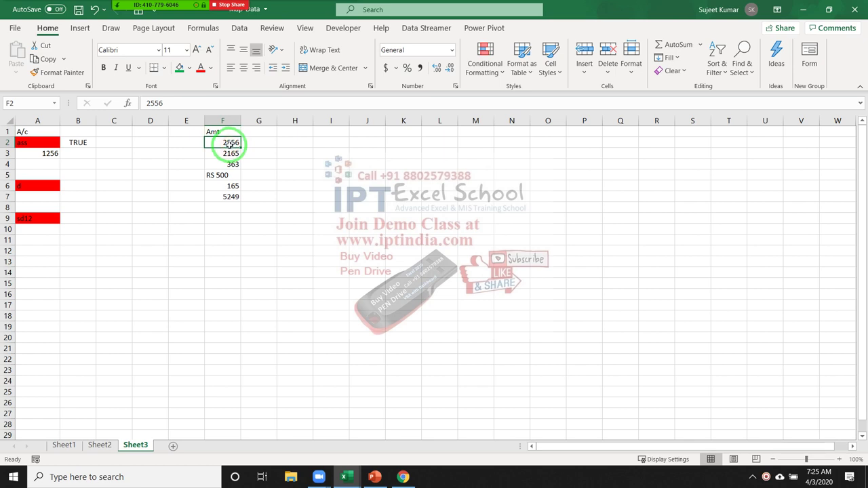
{"action": "left_click", "coordinate": [264, 142]}
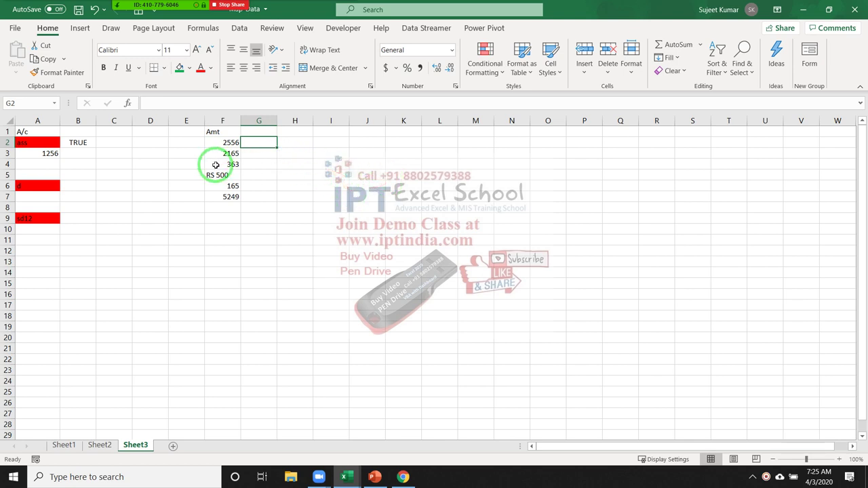
{"action": "left_click", "coordinate": [219, 142]}
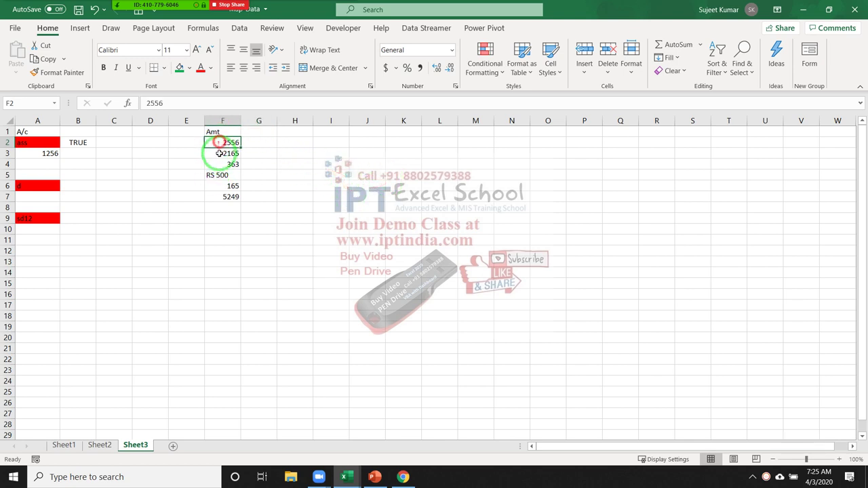
{"action": "left_click", "coordinate": [219, 154]}
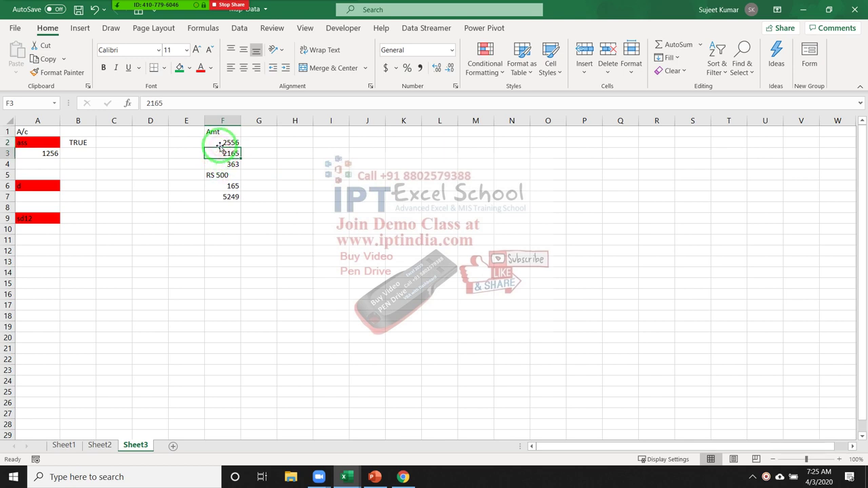
{"action": "left_click", "coordinate": [219, 144]}
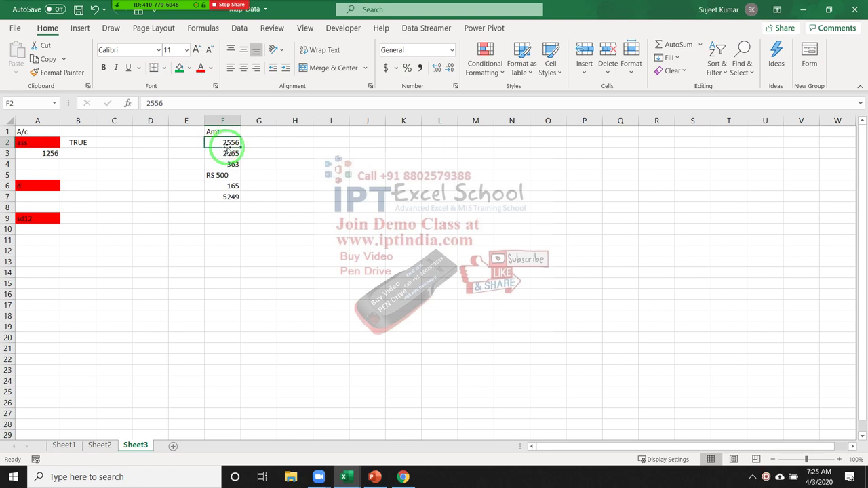
{"action": "left_click", "coordinate": [249, 142]}
{"action": "type", "text": "="}
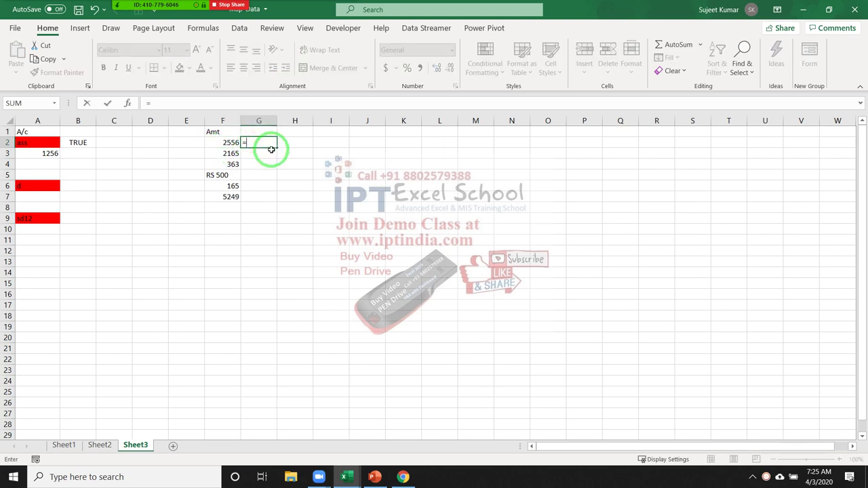
{"action": "type", "text": "ist"}
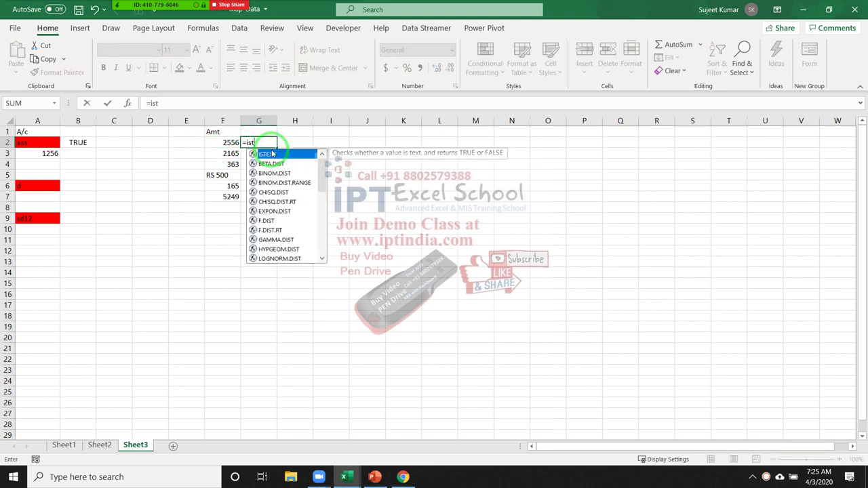
{"action": "key", "text": "Tab"}
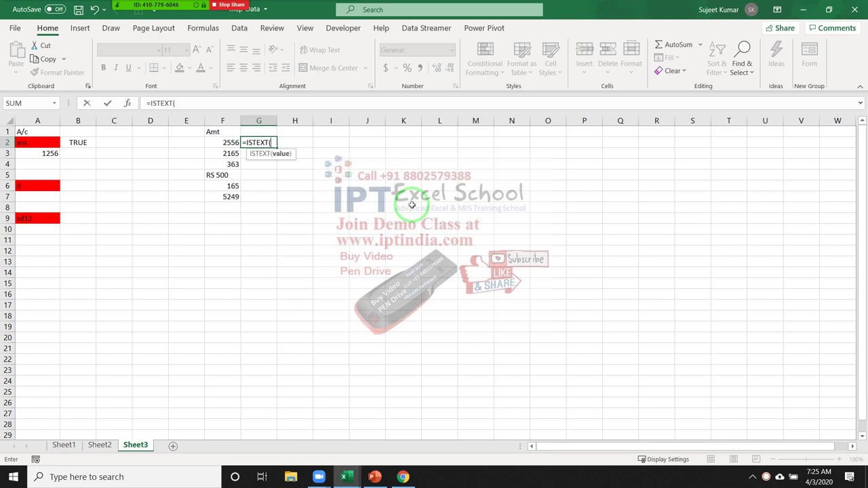
{"action": "left_click", "coordinate": [223, 145]}
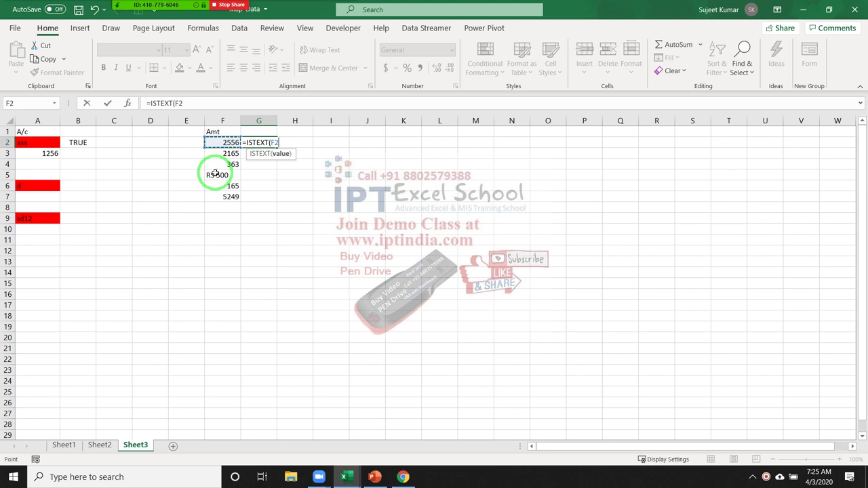
{"action": "type", "text": ")"}
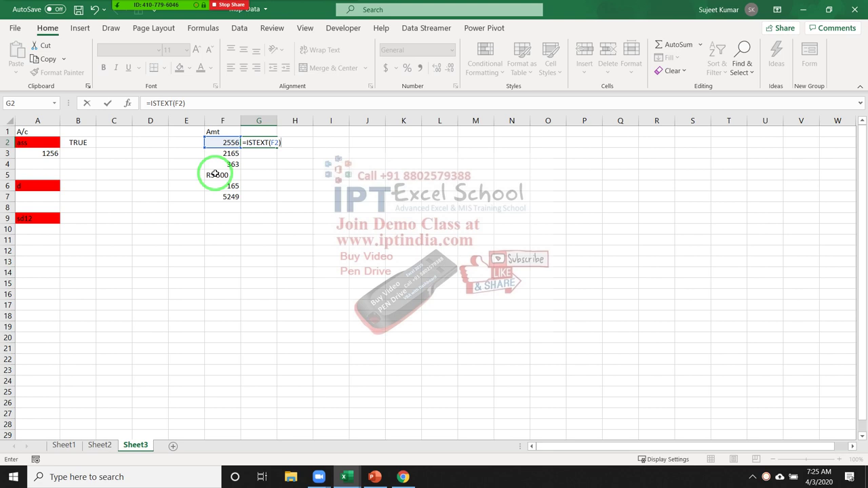
{"action": "key", "text": "Return"}
{"action": "key", "text": "Up"}
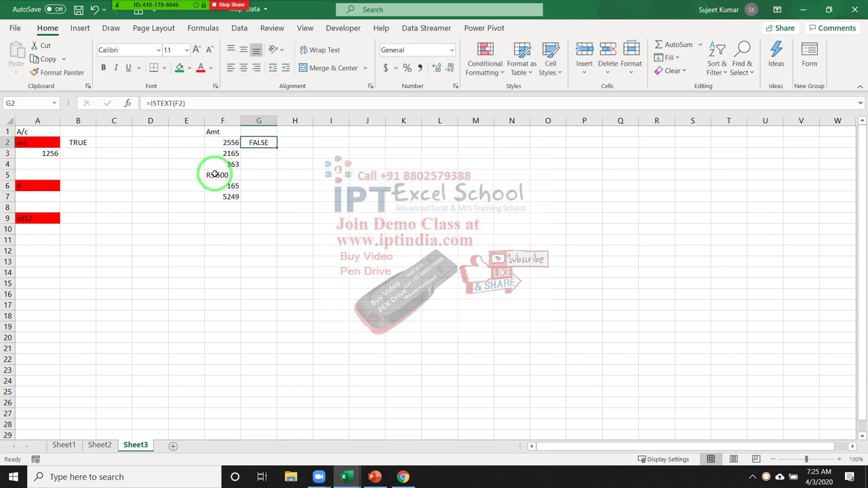
{"action": "key", "text": "Left"}
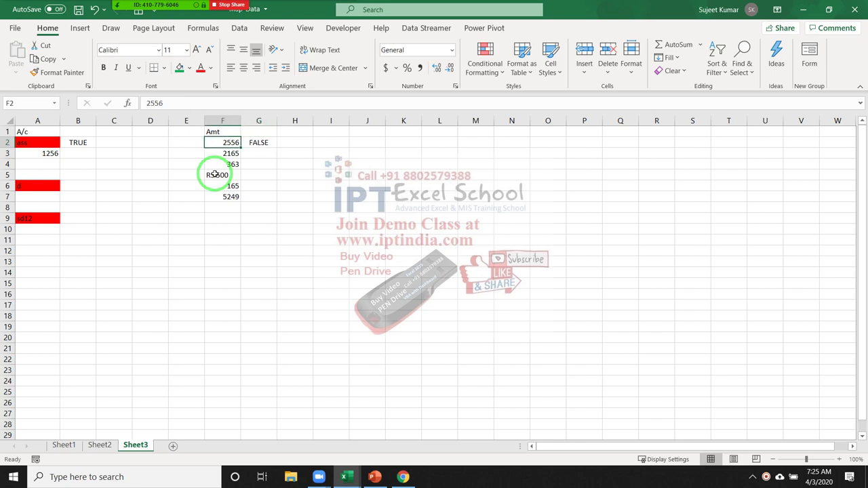
{"action": "type", "text": "as"}
{"action": "key", "text": "Return"}
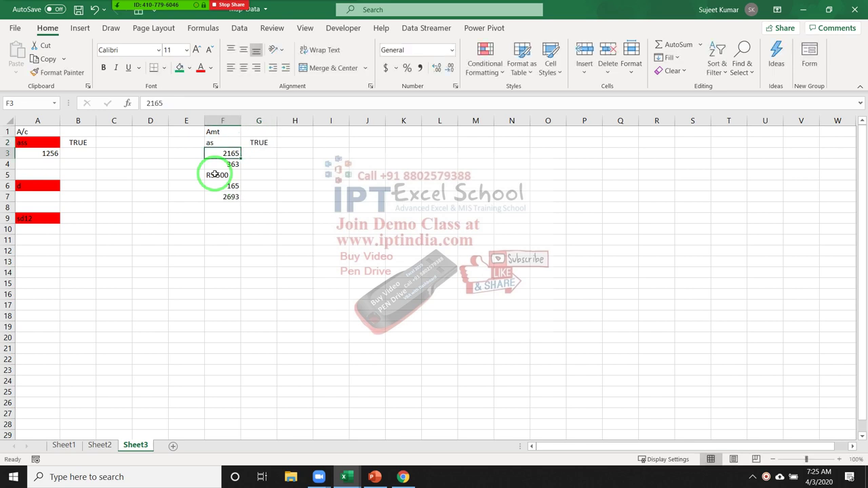
{"action": "key", "text": "Up"}
{"action": "key", "text": "Right"}
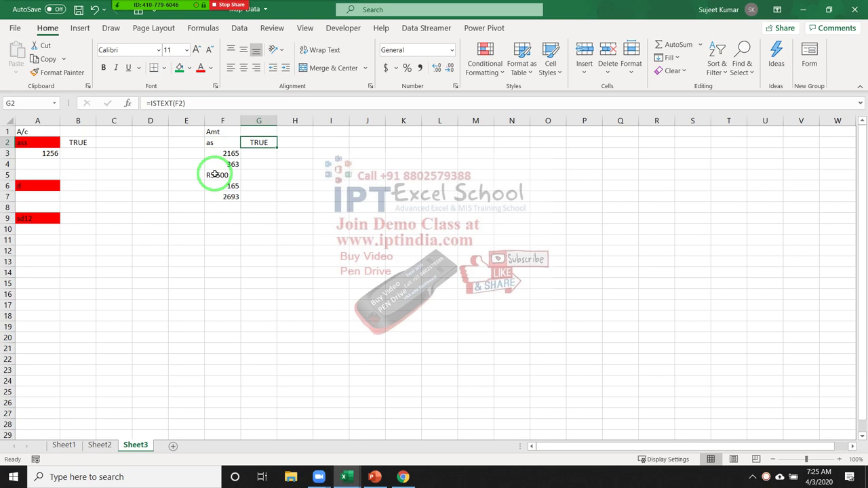
{"action": "key", "text": "Left"}
{"action": "key", "text": "F2"}
{"action": "key", "text": "Home"}
{"action": "type", "text": "15"}
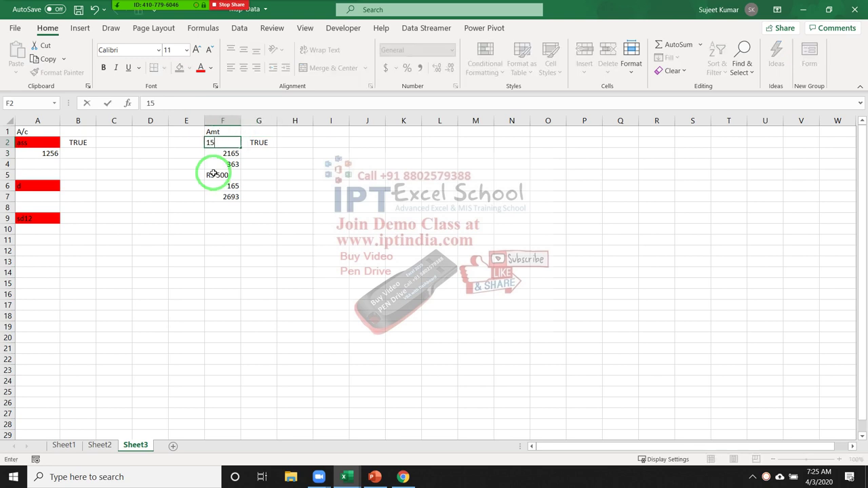
{"action": "key", "text": "Return"}
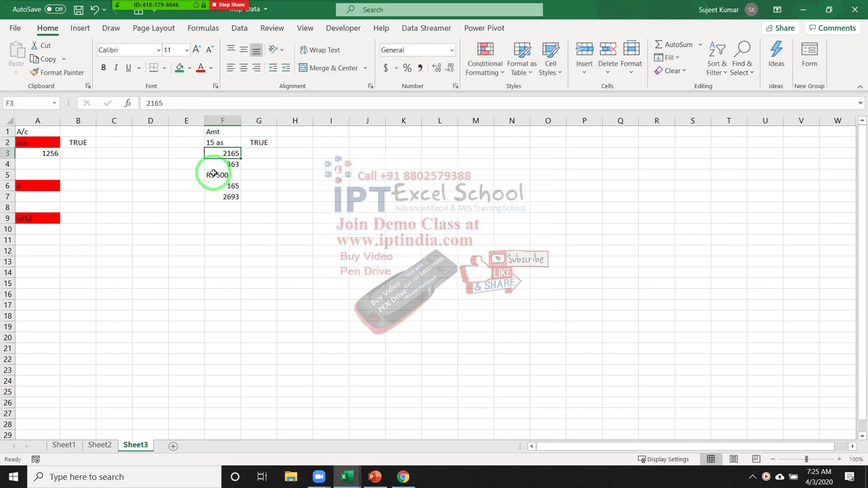
{"action": "key", "text": "Up"}
{"action": "key", "text": "Right"}
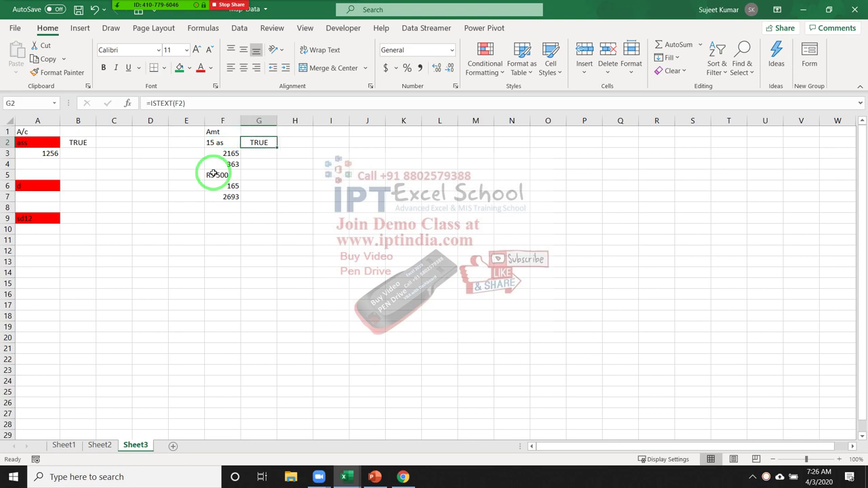
{"action": "key", "text": "F2"}
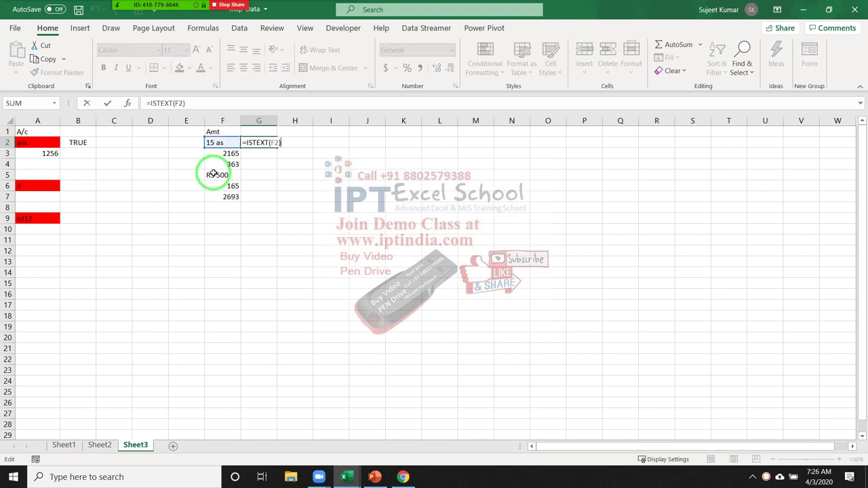
{"action": "key", "text": "Escape"}
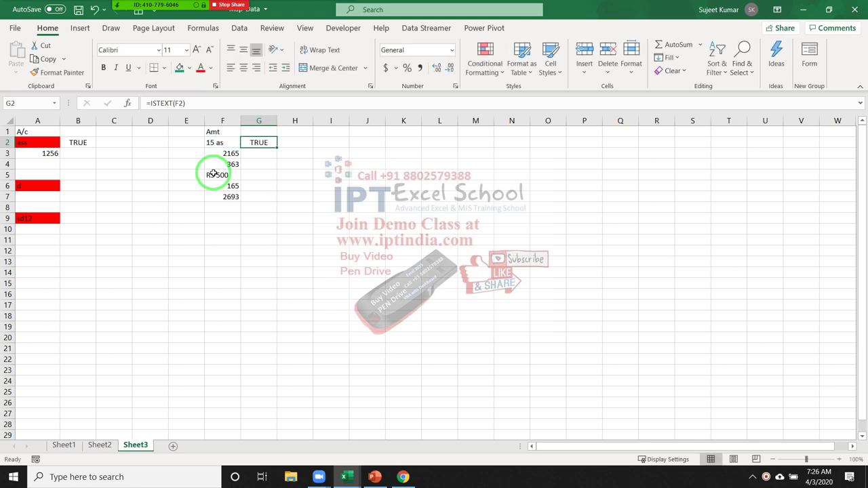
{"action": "key", "text": "ctrl+z"}
{"action": "key", "text": "ctrl+z"}
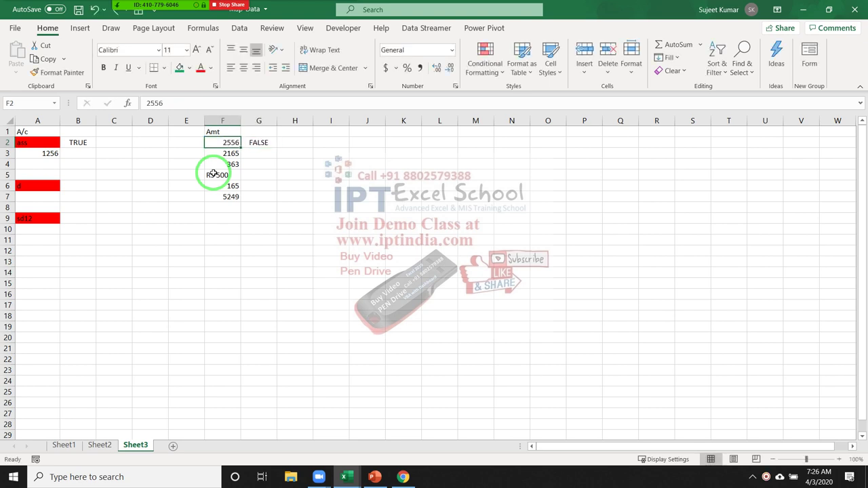
{"action": "key", "text": "Right"}
{"action": "key", "text": "Delete"}
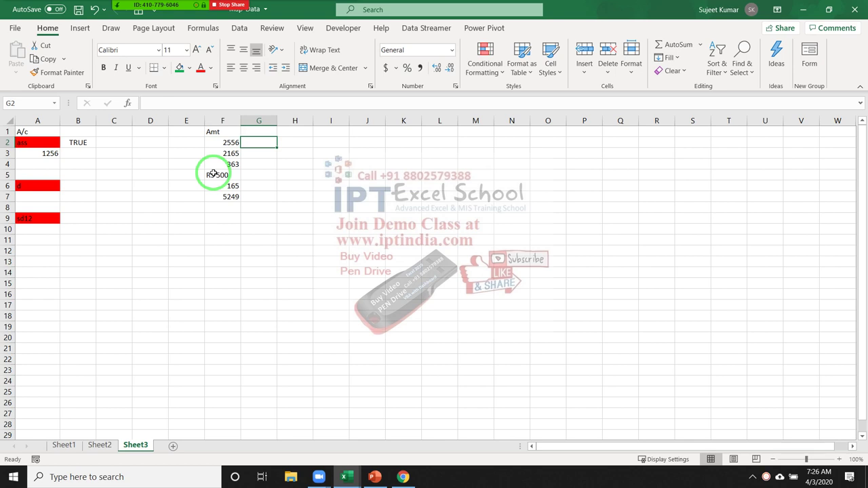
{"action": "left_click", "coordinate": [285, 217]}
Start a formula-based conditional format rule on F2 using =istext(f2).
{"action": "left_click", "coordinate": [226, 144]}
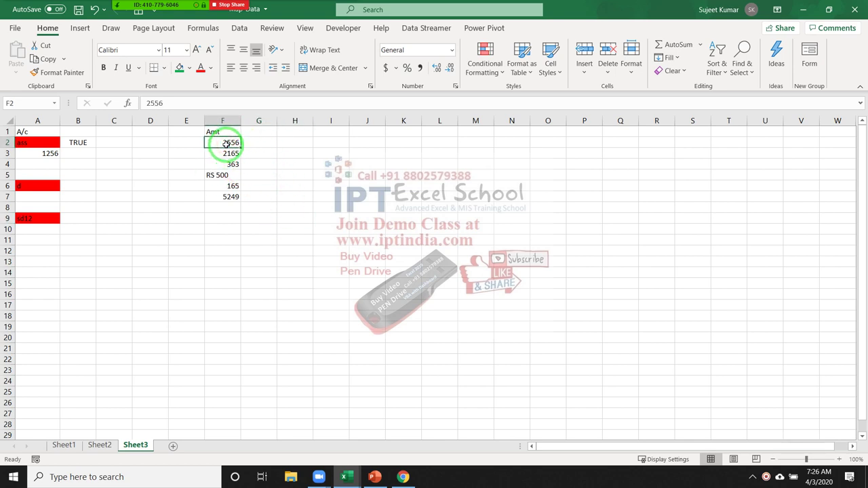
{"action": "left_click", "coordinate": [482, 74]}
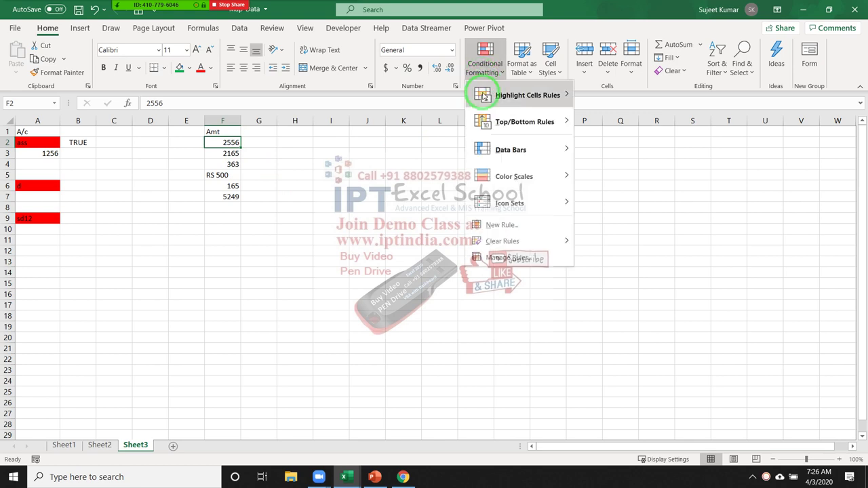
{"action": "left_click", "coordinate": [497, 225]}
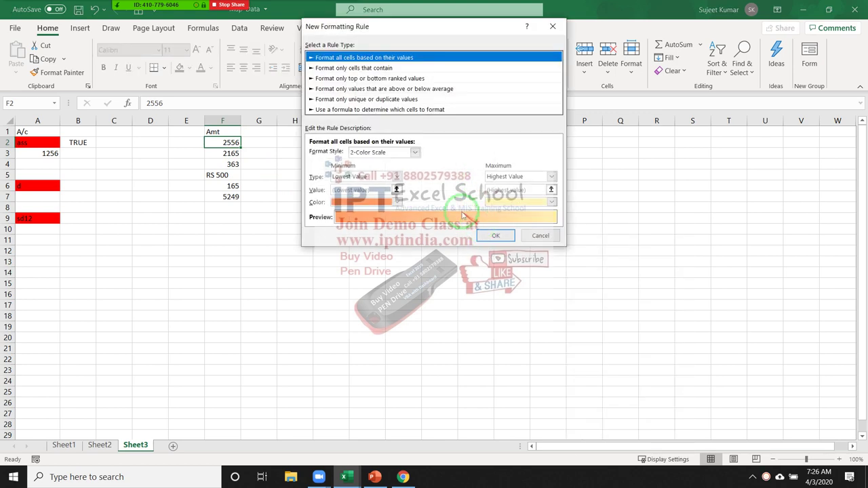
{"action": "left_click", "coordinate": [339, 110]}
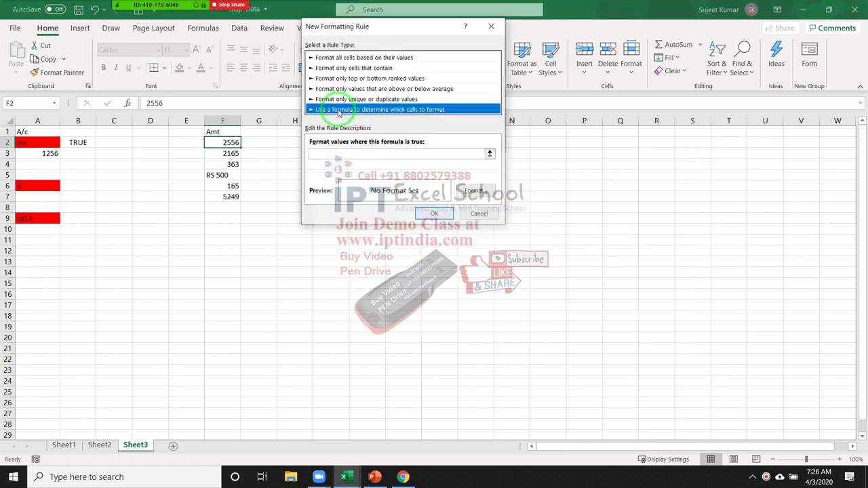
{"action": "left_click_drag", "start_coordinate": [379, 26], "coordinate": [409, 27]}
{"action": "left_click", "coordinate": [371, 157]}
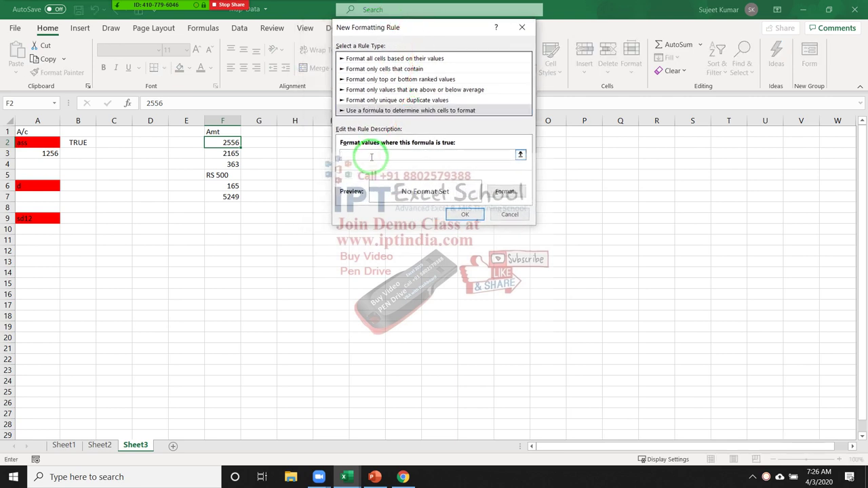
{"action": "type", "text": "=i"}
{"action": "type", "text": "stext"}
{"action": "type", "text": "("}
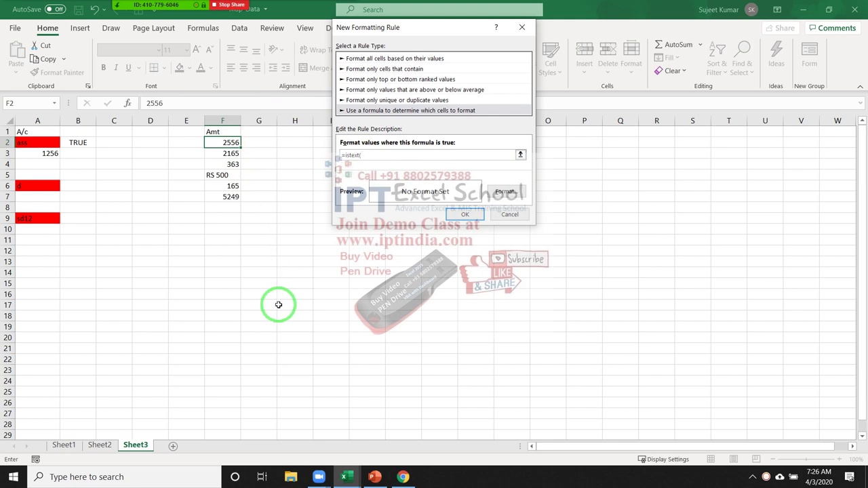
{"action": "type", "text": "f2"}
{"action": "type", "text": ")"}
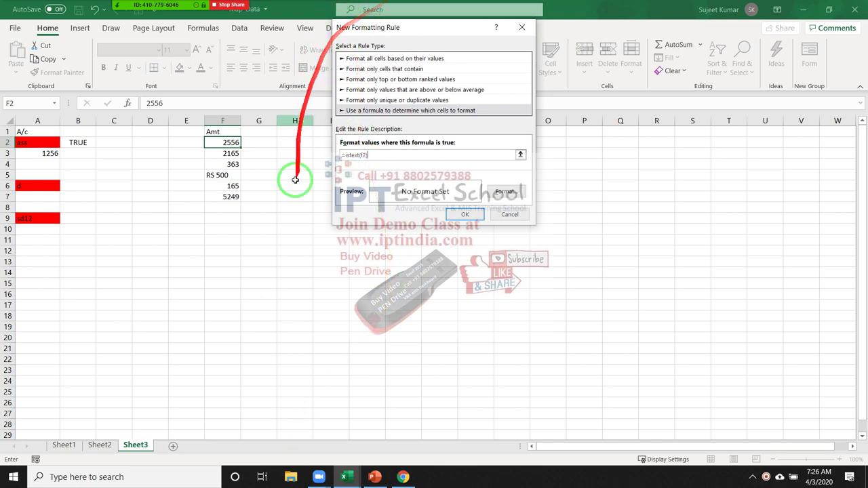
{"action": "left_click_drag", "start_coordinate": [291, 180], "coordinate": [439, 126]}
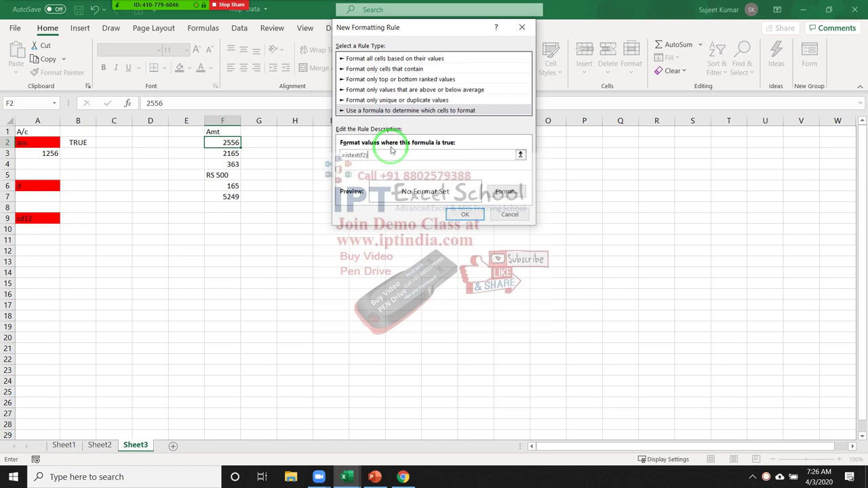
{"action": "left_click", "coordinate": [344, 155]}
{"action": "left_click_drag", "start_coordinate": [344, 155], "coordinate": [381, 155]}
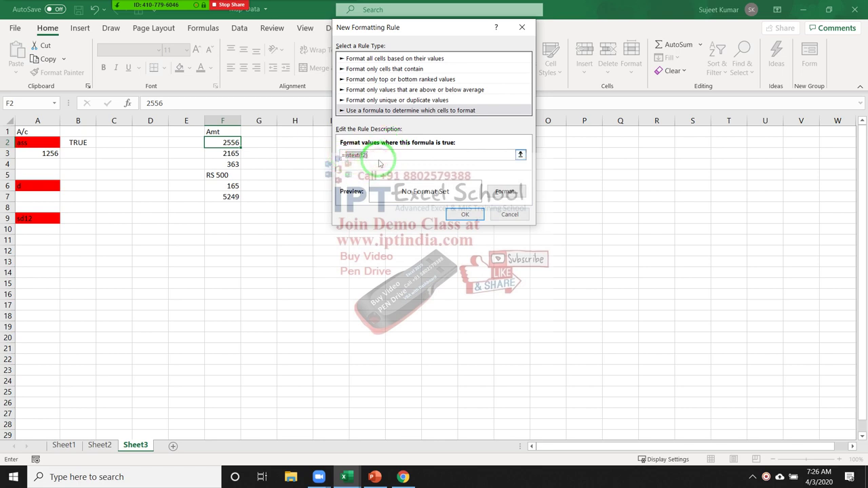
{"action": "left_click", "coordinate": [380, 155]}
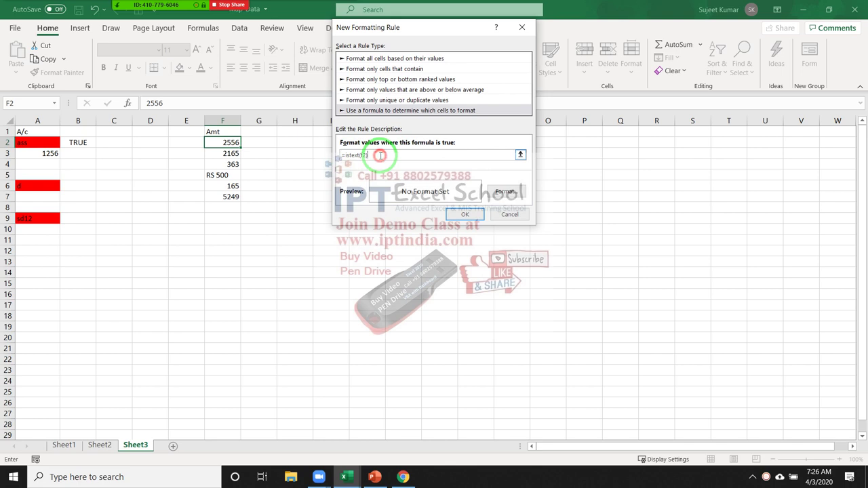
Give the text-check rule a red fill and save it.
{"action": "left_click", "coordinate": [508, 198]}
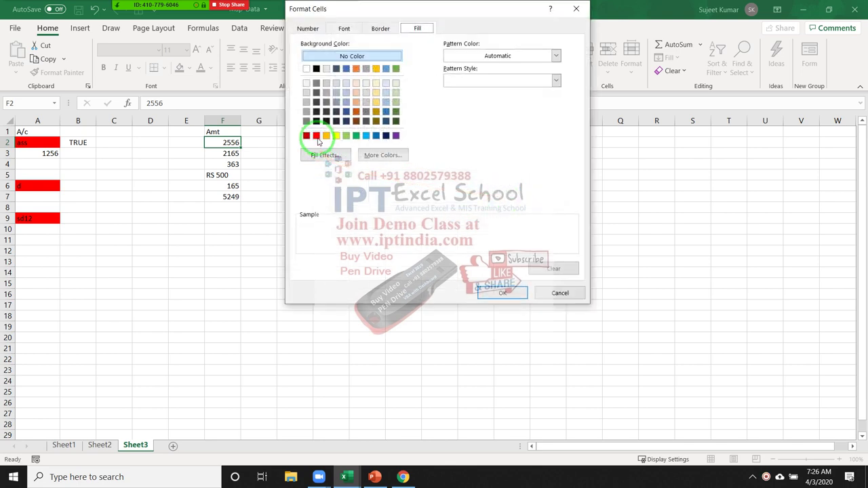
{"action": "left_click", "coordinate": [316, 136]}
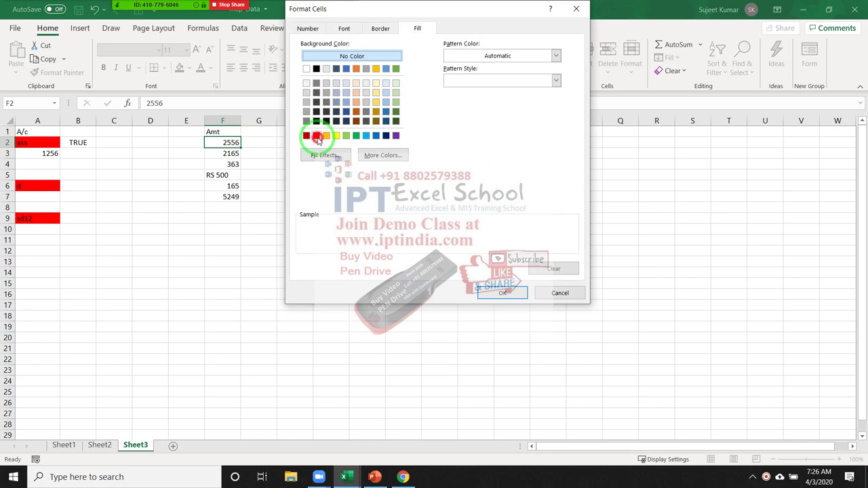
{"action": "left_click", "coordinate": [491, 298]}
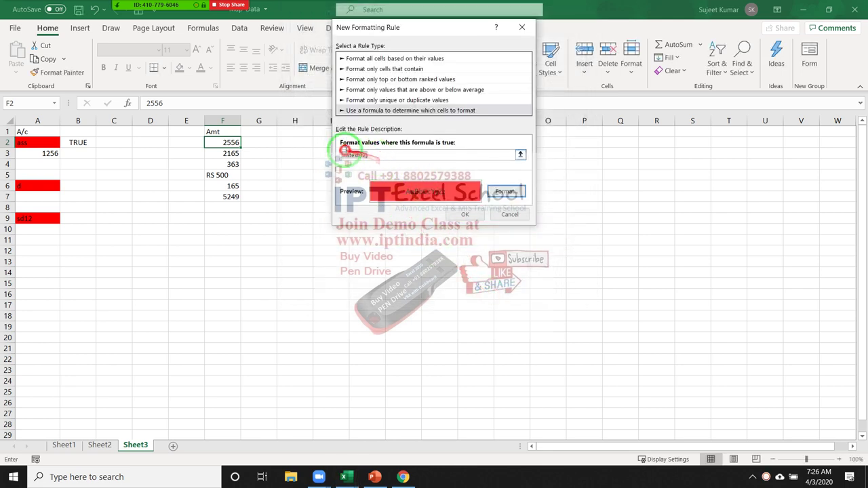
{"action": "left_click", "coordinate": [464, 214]}
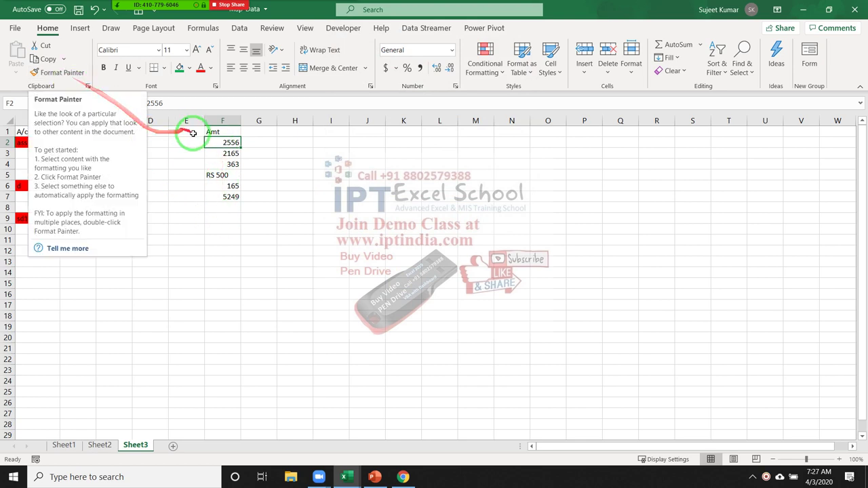
Copy F2's text-check formatting down column F to row 25 with Format Painter.
{"action": "left_click", "coordinate": [70, 74]}
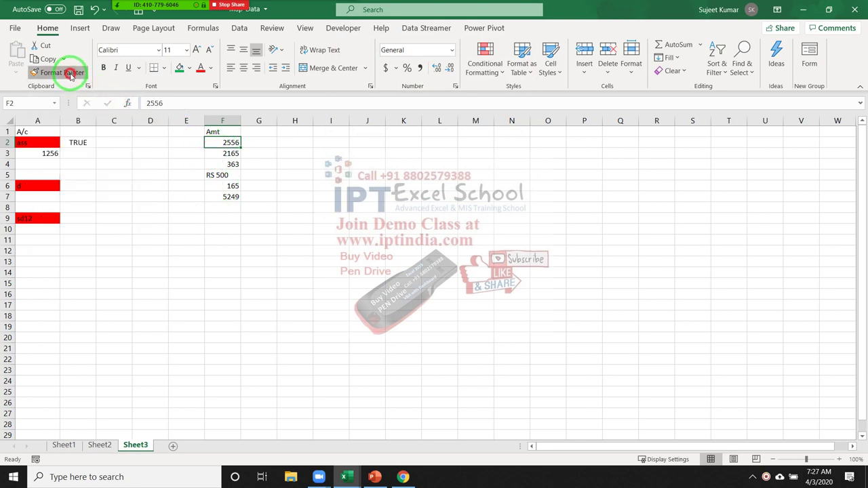
{"action": "left_click_drag", "start_coordinate": [224, 154], "coordinate": [221, 388]}
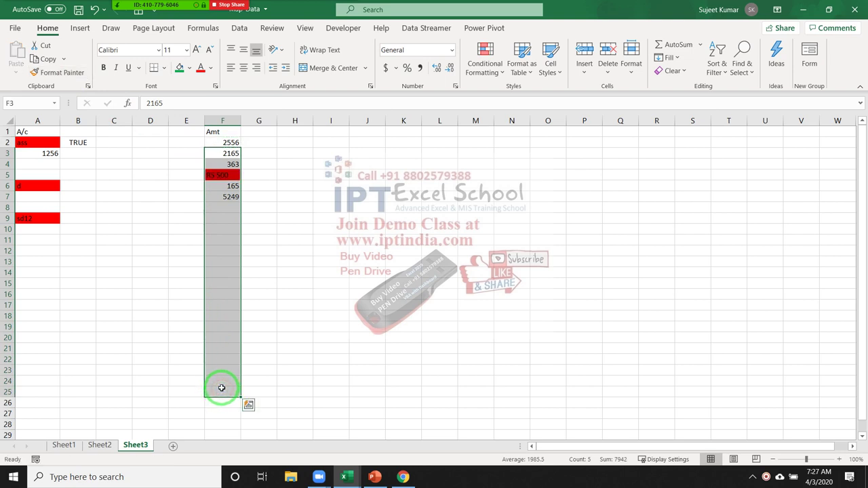
{"action": "left_click", "coordinate": [221, 261]}
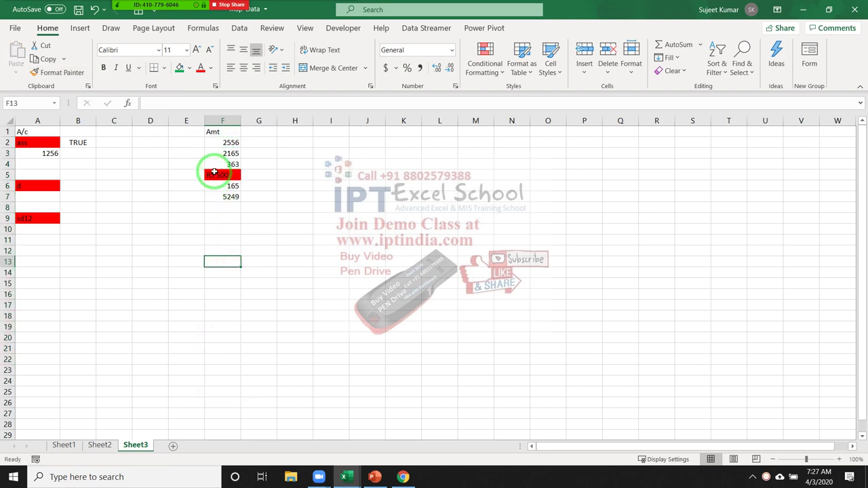
Replace RS 500 in F5 with the number 500 and check F7's new total.
{"action": "left_click", "coordinate": [214, 174]}
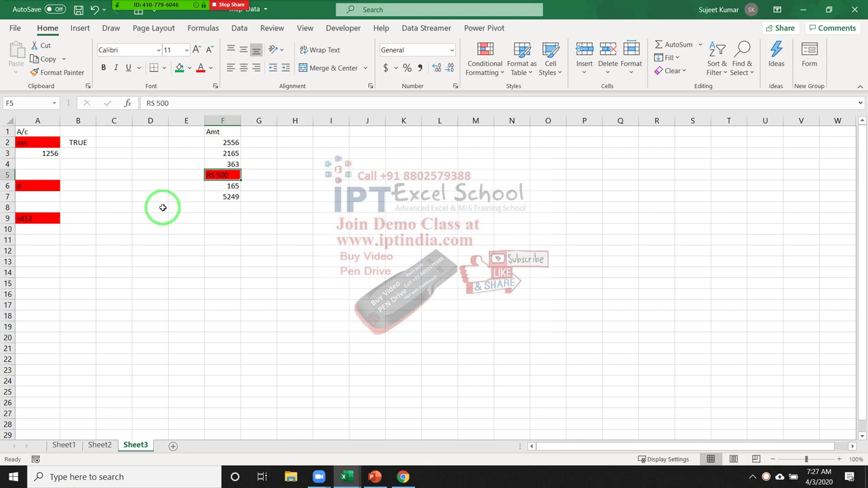
{"action": "type", "text": "500"}
{"action": "key", "text": "Return"}
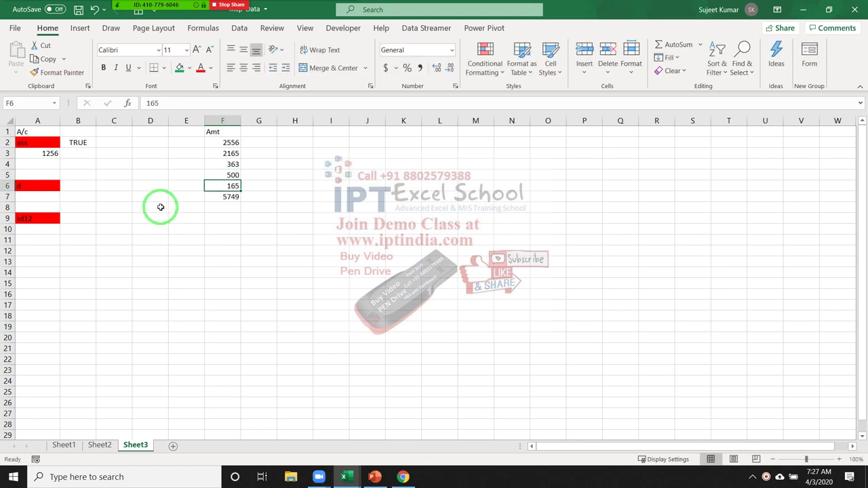
{"action": "key", "text": "Down"}
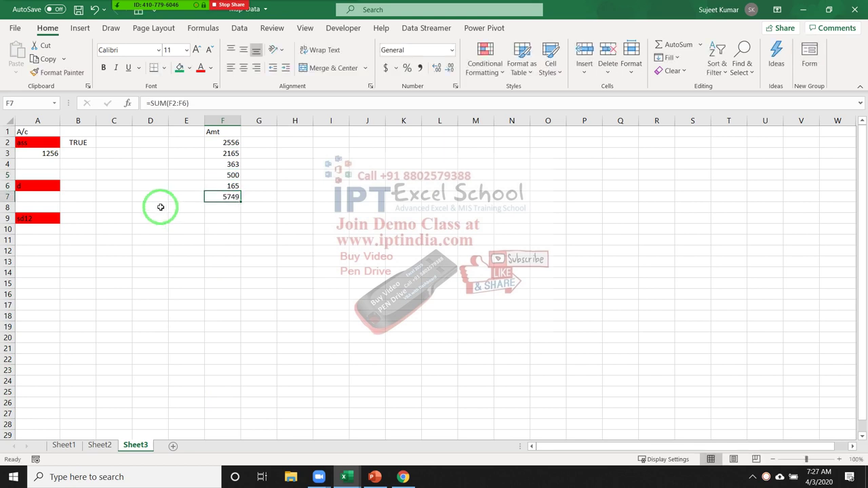
{"action": "key", "text": "Up"}
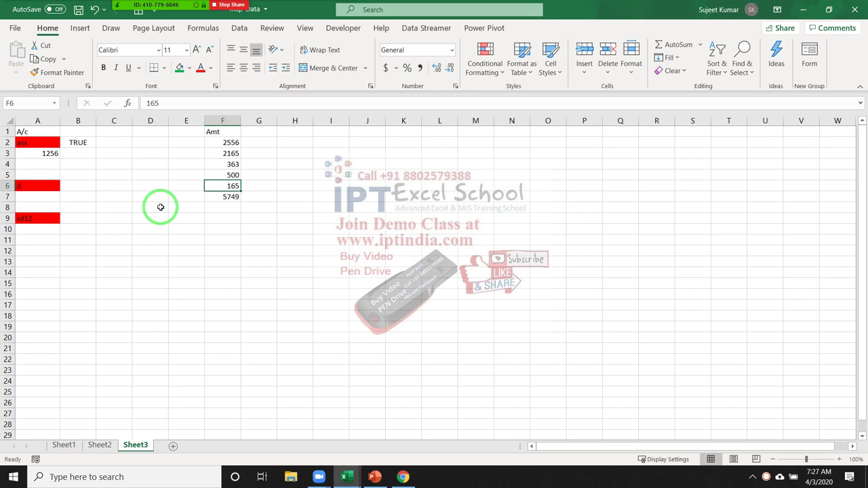
Enter the header Mobile in K1, removing a stray bracket.
{"action": "key", "text": "Up"}
{"action": "key", "text": "Up"}
{"action": "key", "text": "Up"}
{"action": "key", "text": "Up"}
{"action": "key", "text": "Up"}
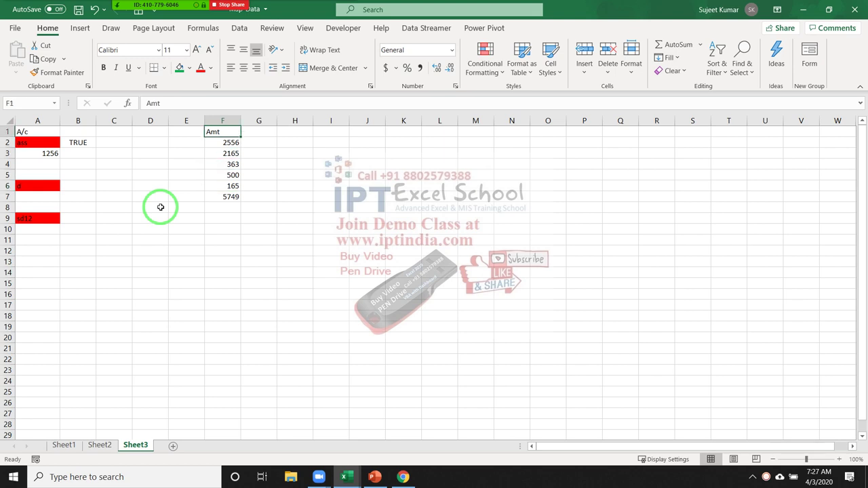
{"action": "key", "text": "Right"}
{"action": "key", "text": "Right"}
{"action": "key", "text": "Right"}
{"action": "key", "text": "Right"}
{"action": "key", "text": "Right"}
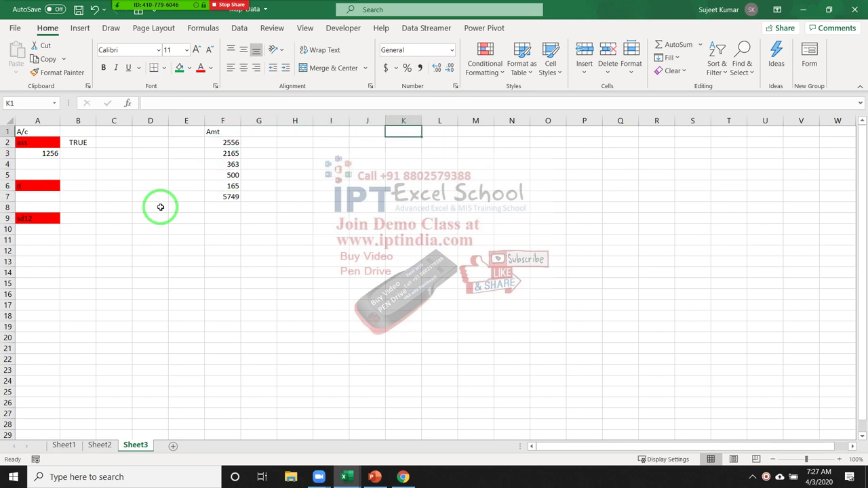
{"action": "type", "text": "Mobile"}
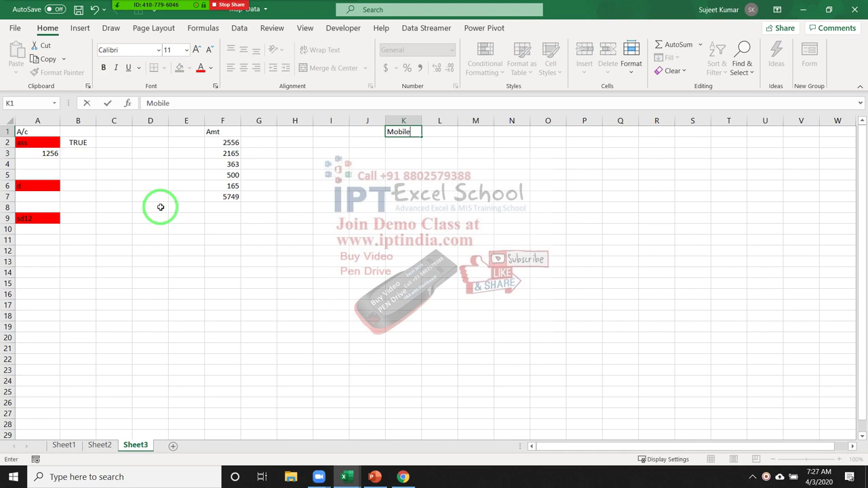
{"action": "type", "text": "]"}
{"action": "key", "text": "Return"}
{"action": "key", "text": "Up"}
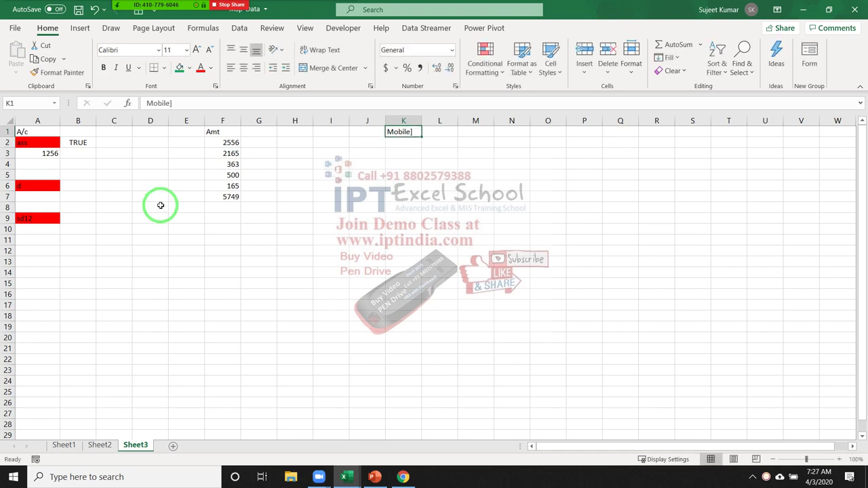
{"action": "key", "text": "F2"}
{"action": "key", "text": "BackSpace"}
{"action": "key", "text": "Return"}
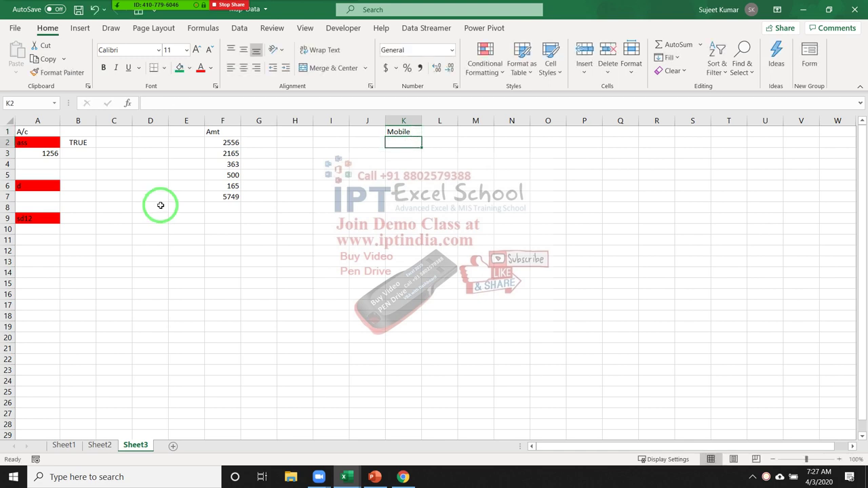
Enter a 10-digit mobile number in K2, replacing an earlier too-short entry.
{"action": "type", "text": "880268"}
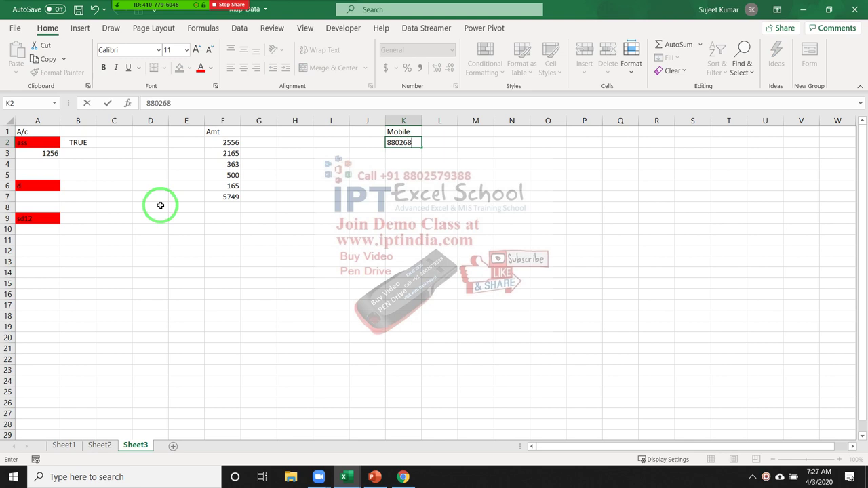
{"action": "type", "text": "7"}
{"action": "key", "text": "Return"}
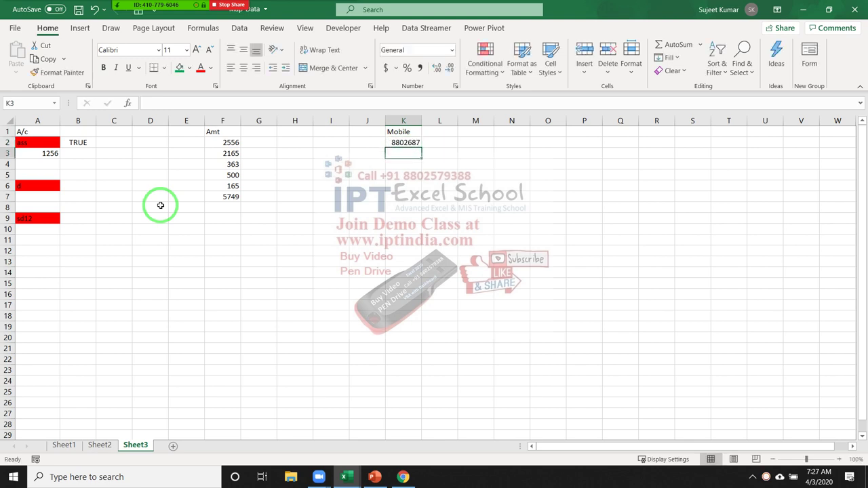
{"action": "key", "text": "Up"}
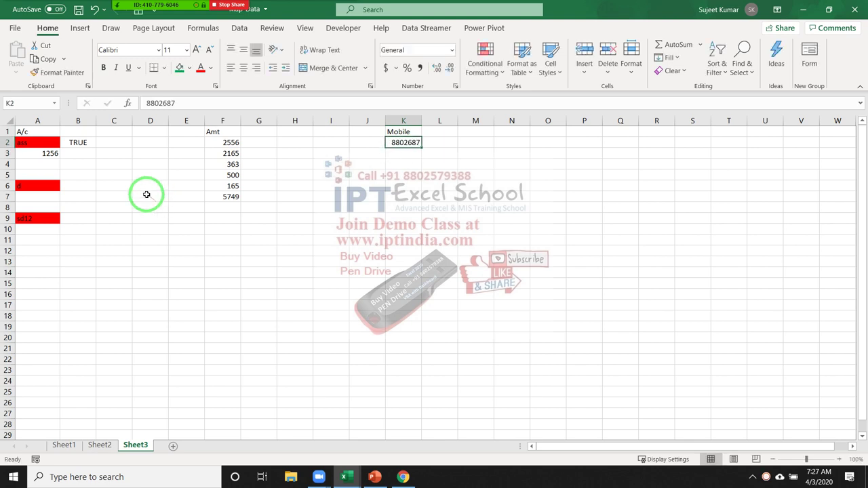
{"action": "key", "text": "Delete"}
{"action": "left_click_drag", "start_coordinate": [396, 145], "coordinate": [385, 387]}
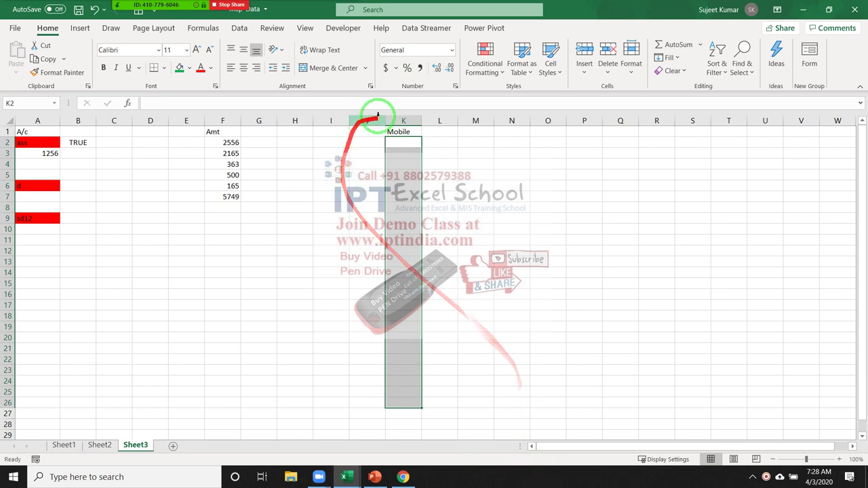
{"action": "left_click", "coordinate": [405, 148]}
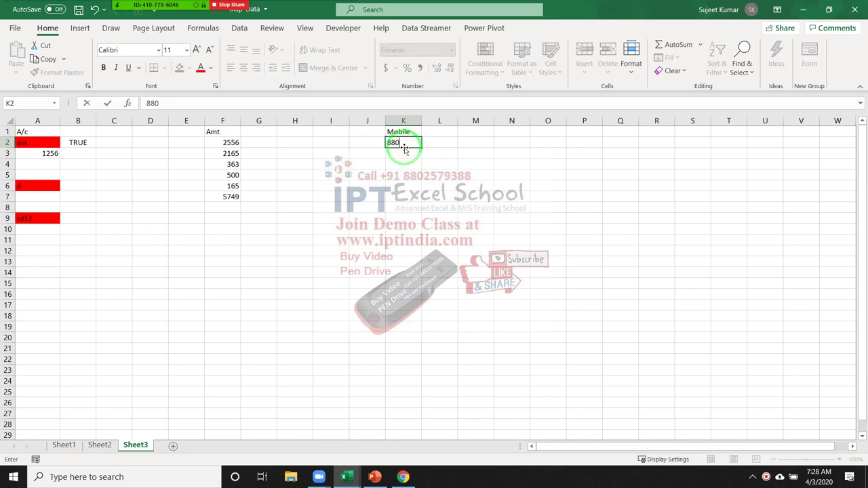
{"action": "key", "text": "Return"}
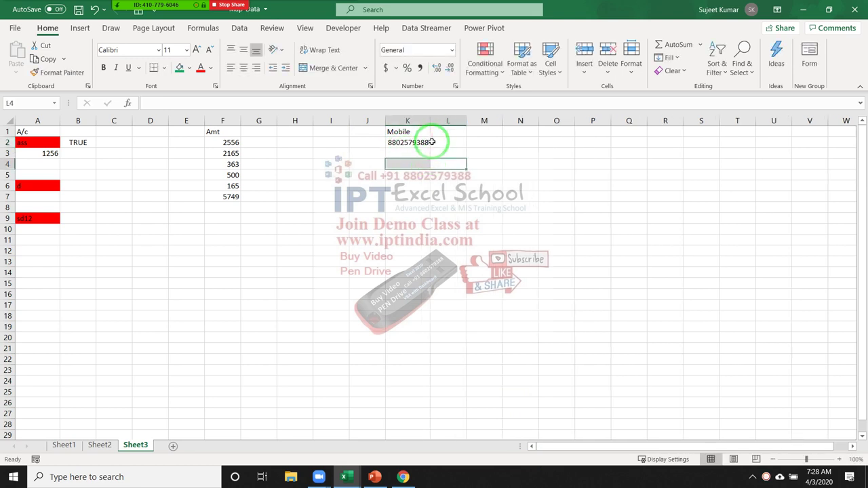
{"action": "left_click", "coordinate": [434, 141]}
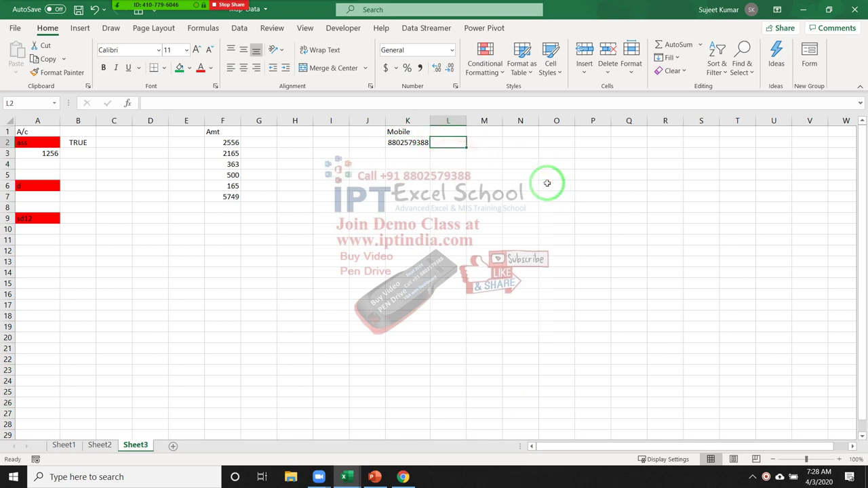
Enter =LEN(K2) in L2, which returns 10.
{"action": "type", "text": "=le"}
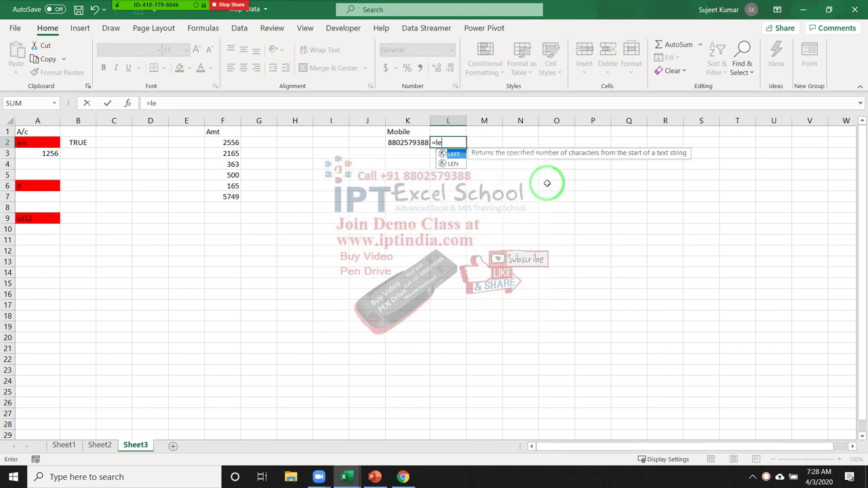
{"action": "type", "text": "n"}
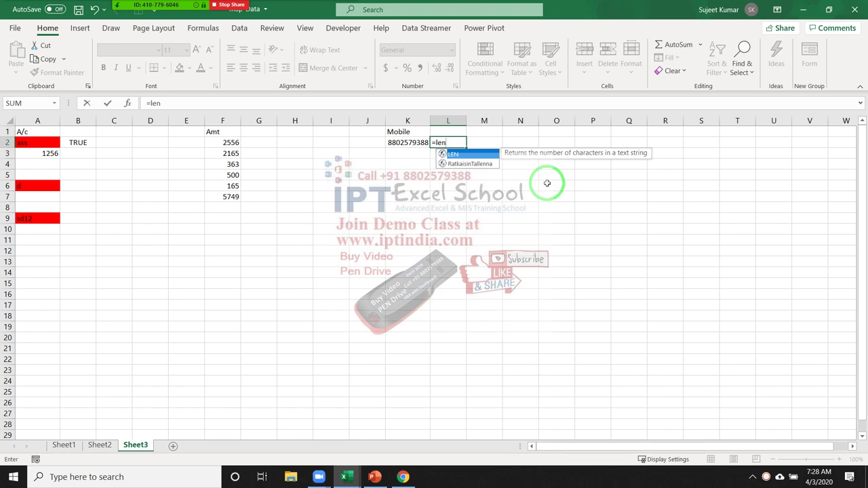
{"action": "key", "text": "Tab"}
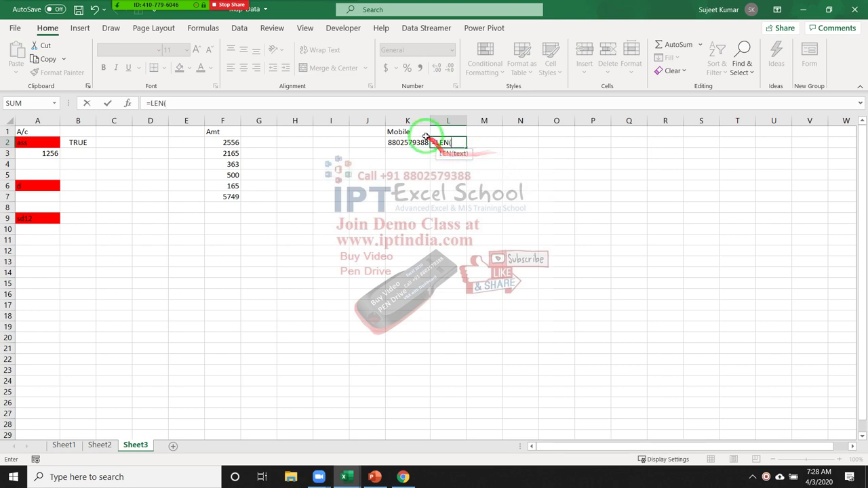
{"action": "left_click", "coordinate": [414, 143]}
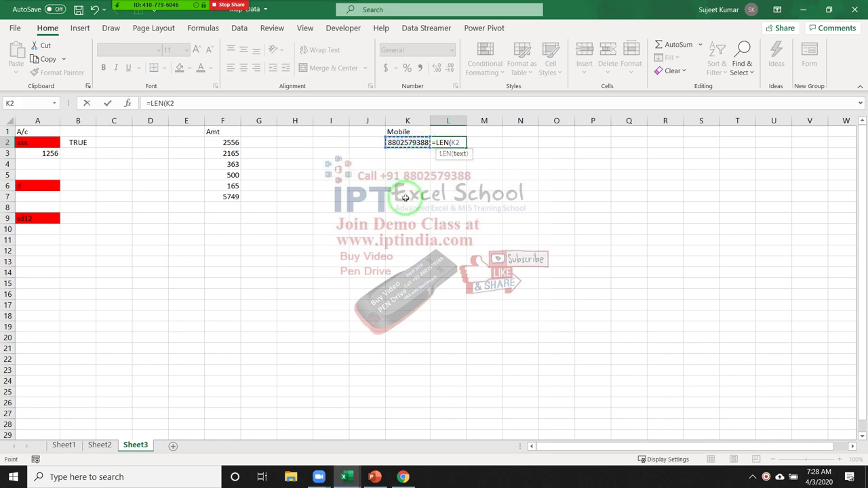
{"action": "type", "text": ")"}
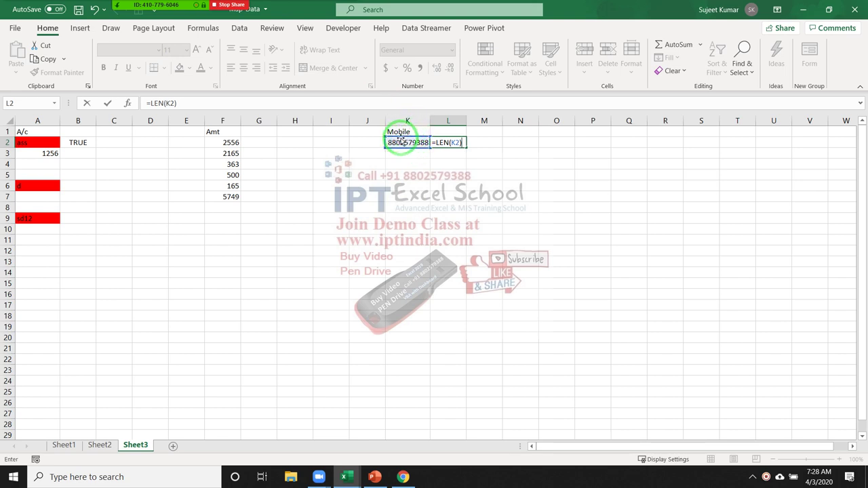
{"action": "key", "text": "Return"}
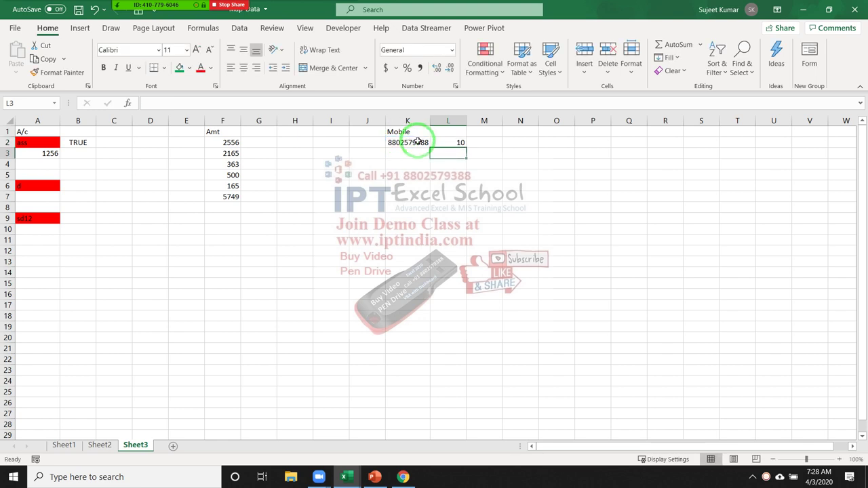
{"action": "left_click", "coordinate": [435, 142]}
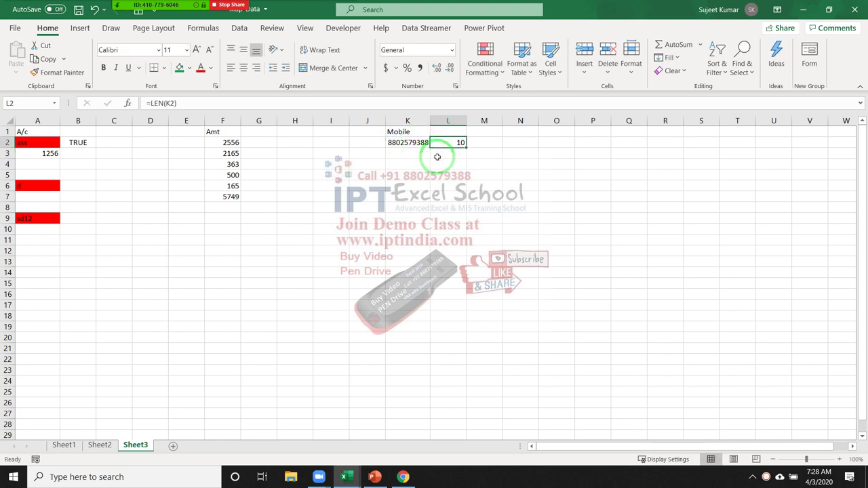
Enter =LEN(K3) in L3, which returns 0 for the empty cell.
{"action": "left_click", "coordinate": [436, 154]}
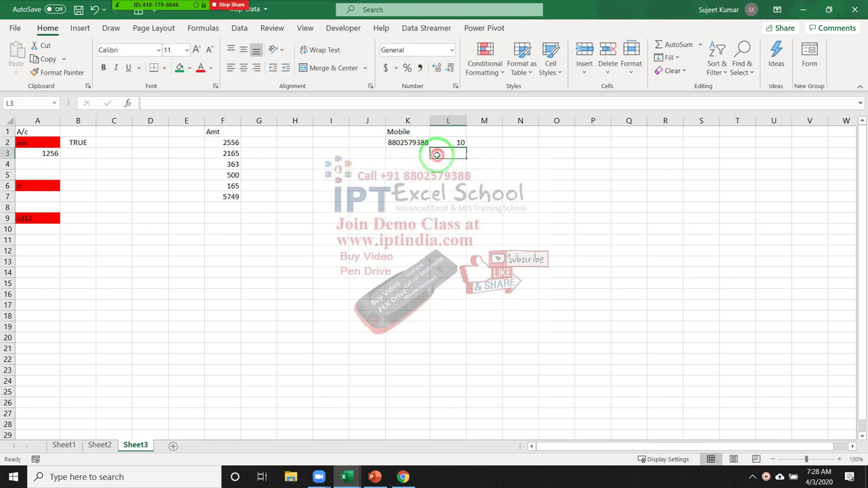
{"action": "type", "text": "=len"}
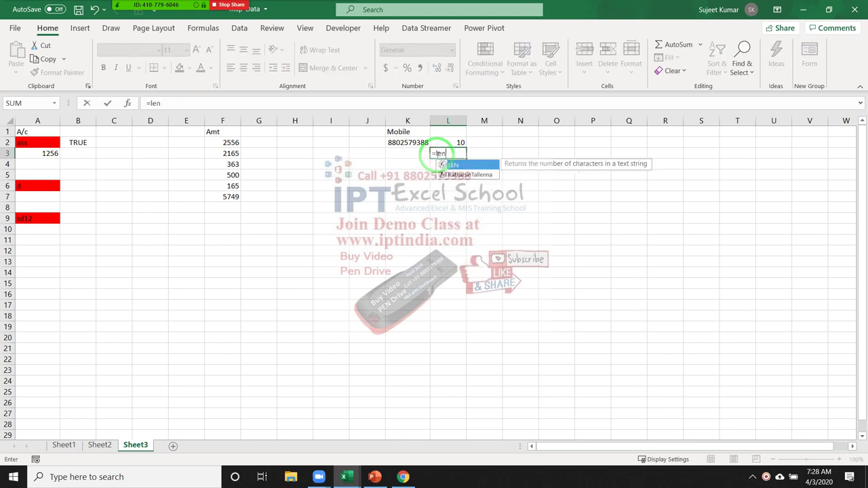
{"action": "key", "text": "Tab"}
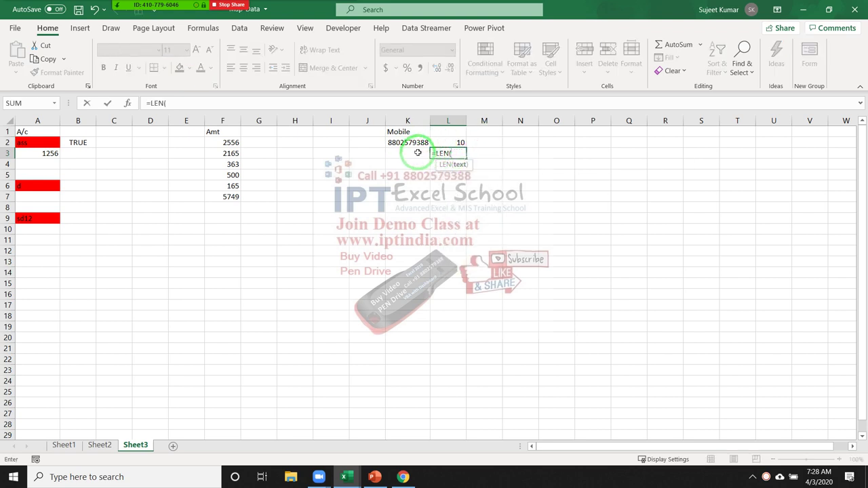
{"action": "left_click", "coordinate": [415, 152]}
{"action": "type", "text": ")"}
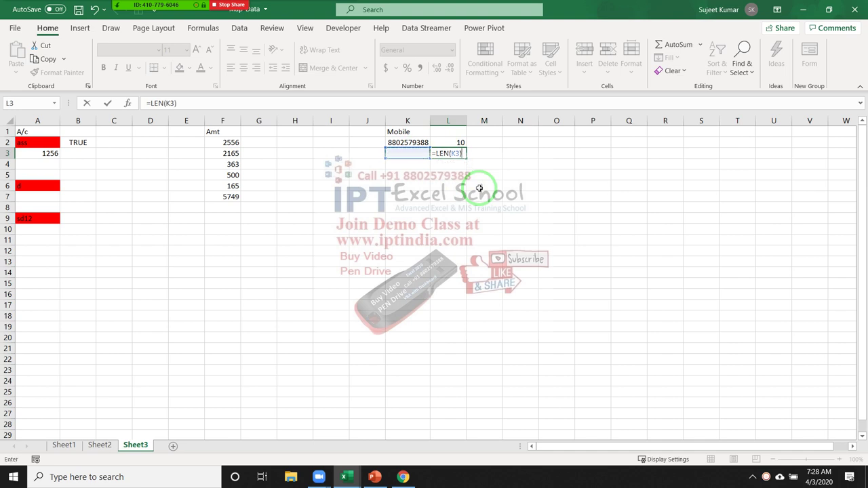
{"action": "key", "text": "ctrl+Return"}
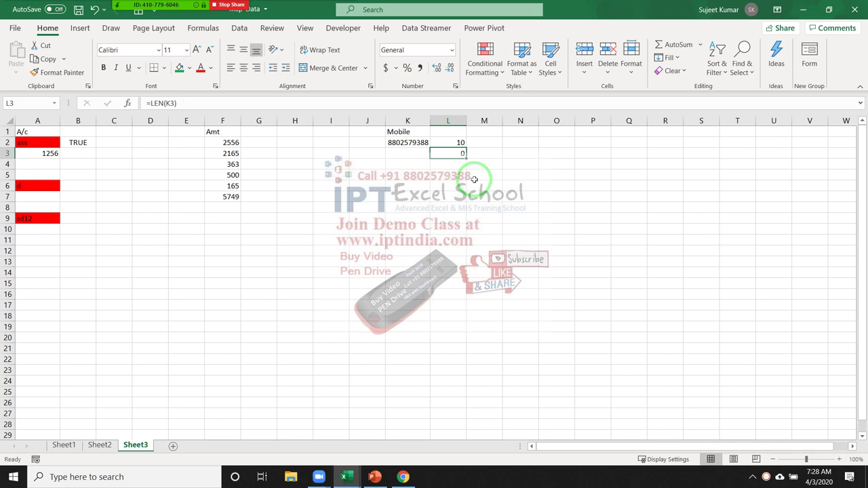
{"action": "key", "text": "Up"}
{"action": "key", "text": "Left"}
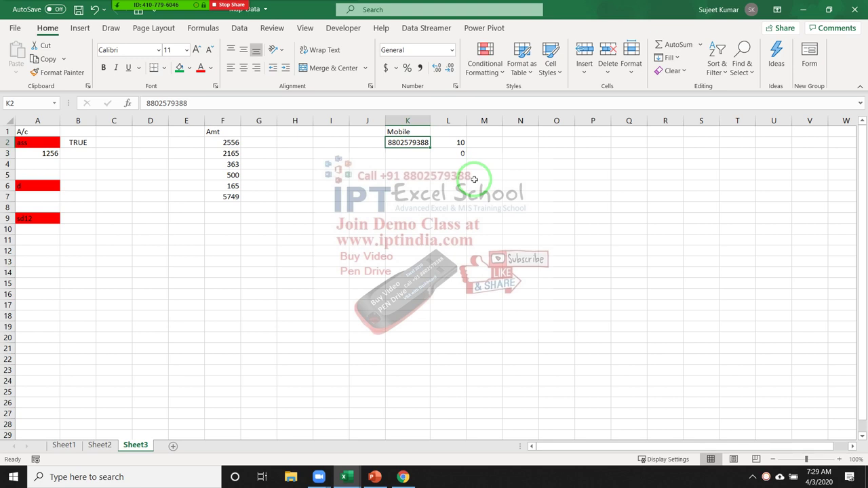
Create a new formula rule for K2 with =len($K2) and bring up its format choices.
{"action": "left_click", "coordinate": [490, 57]}
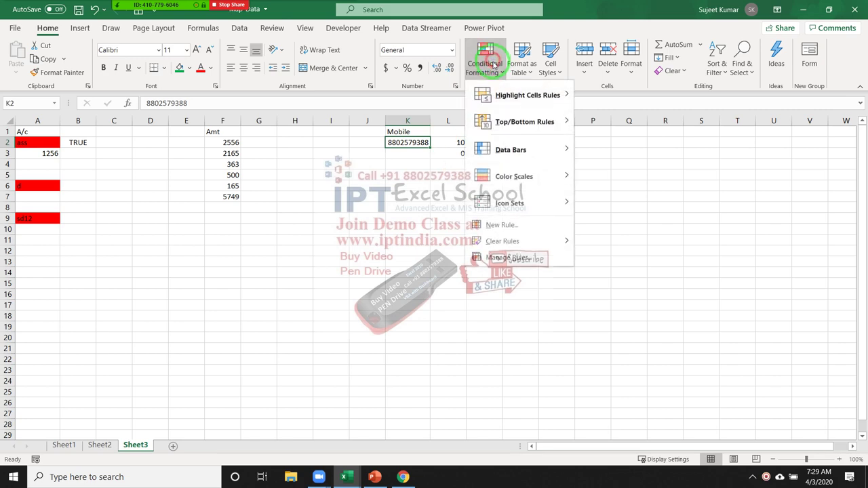
{"action": "left_click", "coordinate": [529, 228]}
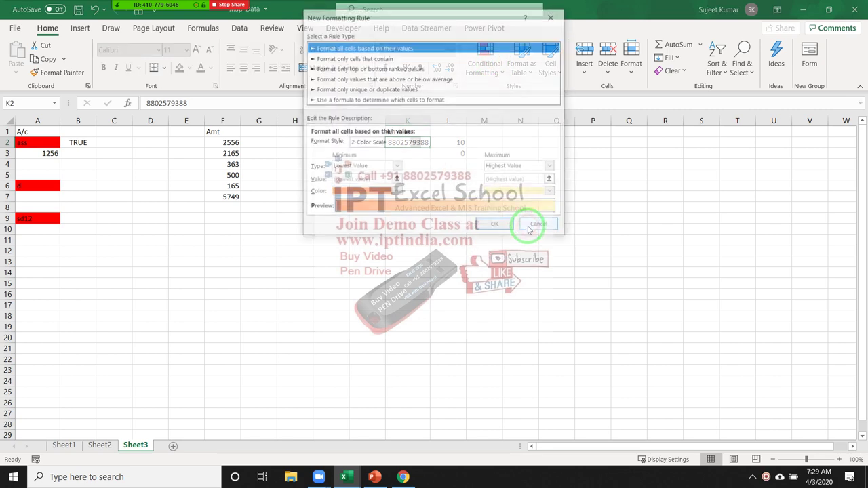
{"action": "left_click", "coordinate": [407, 100]}
{"action": "mouse_move", "coordinate": [401, 15]}
{"action": "left_mouse_down"}
{"action": "mouse_move", "coordinate": [523, 36]}
{"action": "mouse_move", "coordinate": [605, 67]}
{"action": "left_mouse_up"}
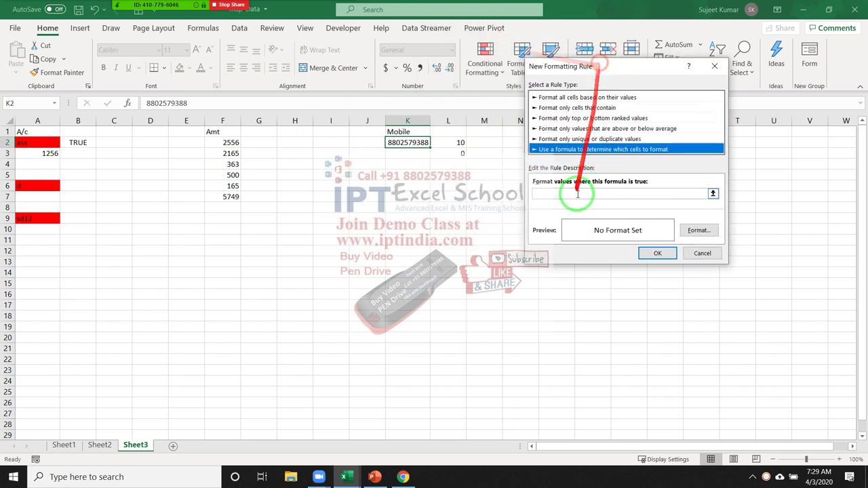
{"action": "left_click", "coordinate": [565, 194]}
{"action": "type", "text": "=len"}
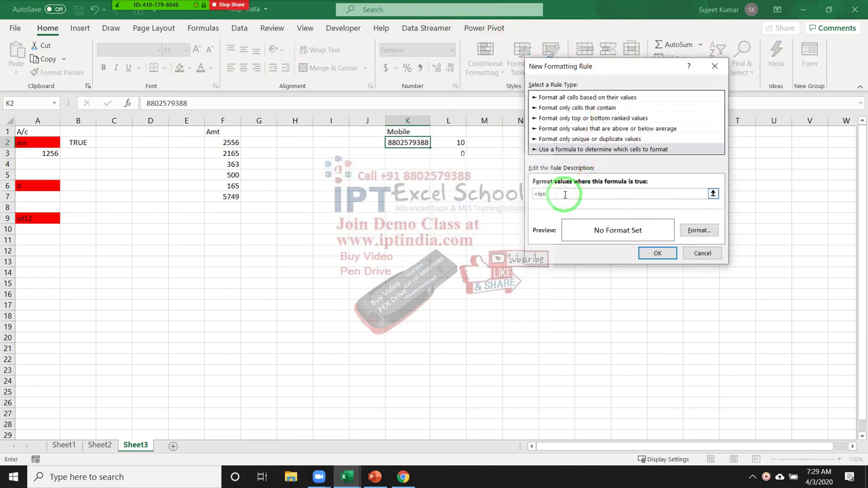
{"action": "type", "text": "("}
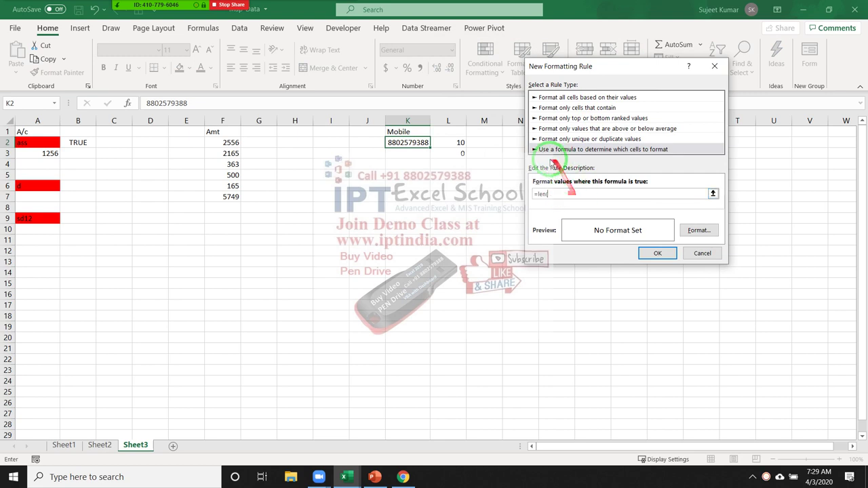
{"action": "left_click", "coordinate": [409, 142]}
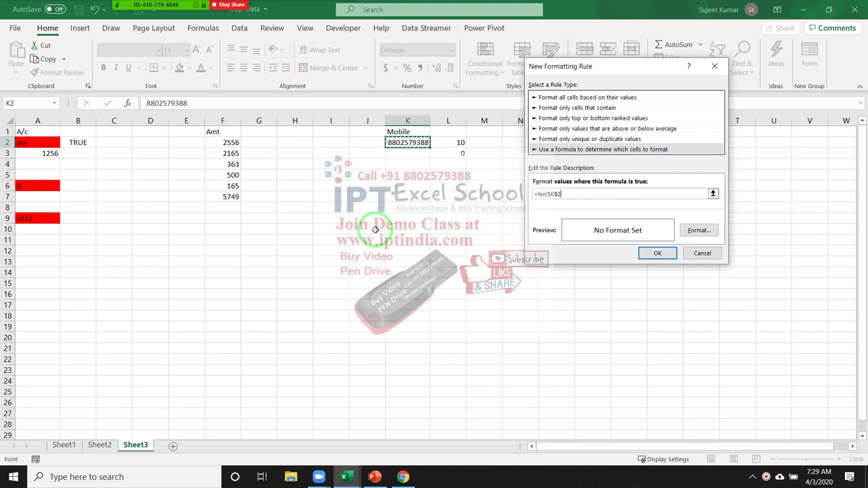
{"action": "type", "text": ")"}
{"action": "left_click", "coordinate": [553, 194]}
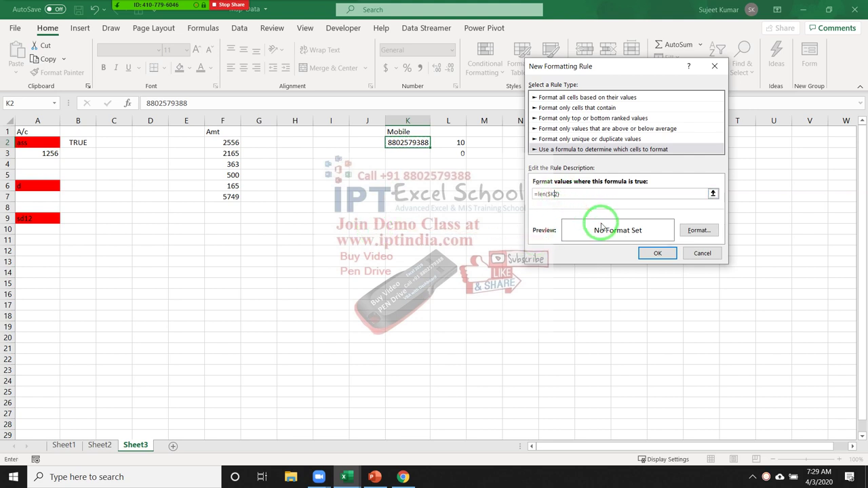
{"action": "left_click", "coordinate": [698, 229]}
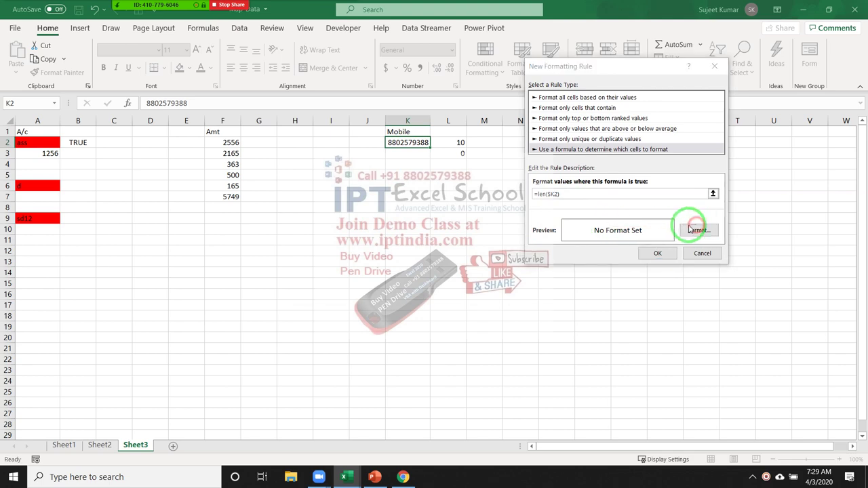
Set a red fill, edit the formula to =len($K2)<>10, and create the rule.
{"action": "left_click", "coordinate": [316, 136]}
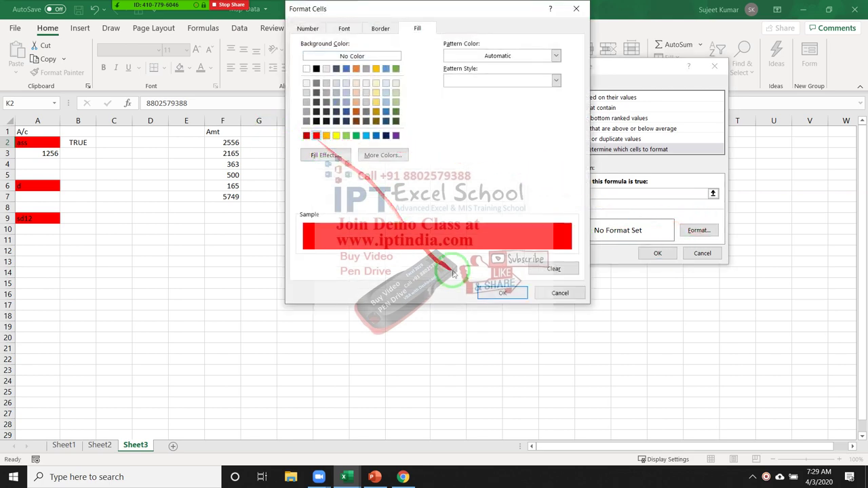
{"action": "left_click", "coordinate": [492, 293]}
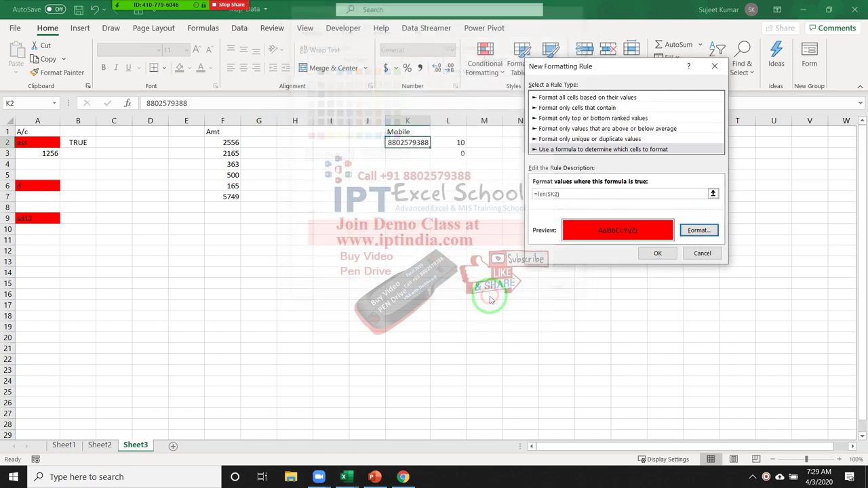
{"action": "left_click", "coordinate": [544, 196]}
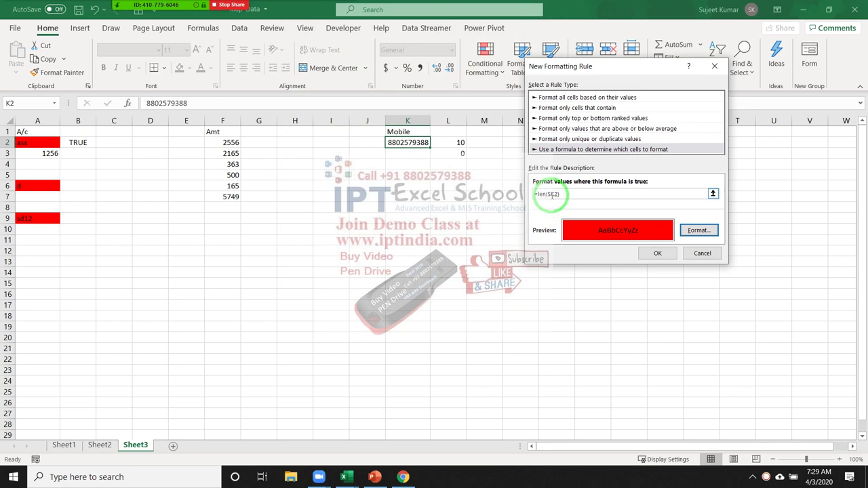
{"action": "left_click", "coordinate": [553, 195]}
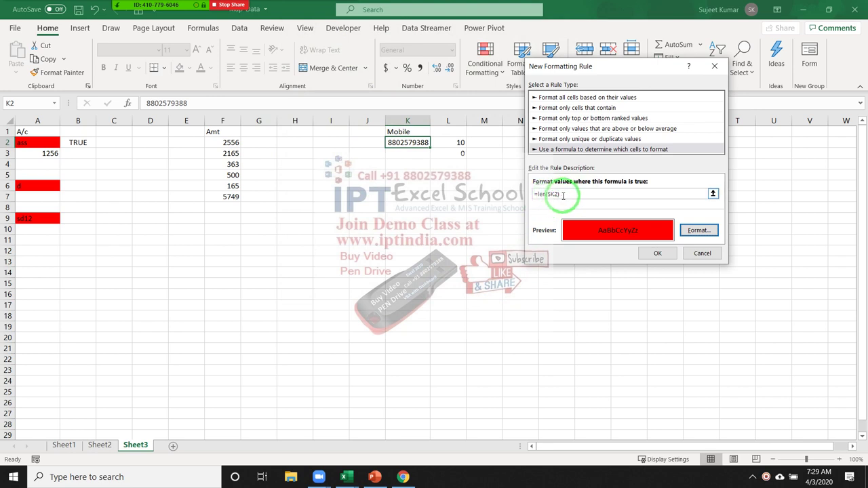
{"action": "mouse_move", "coordinate": [555, 195]}
{"action": "left_mouse_down"}
{"action": "mouse_move", "coordinate": [543, 195]}
{"action": "mouse_move", "coordinate": [532, 232]}
{"action": "left_mouse_up"}
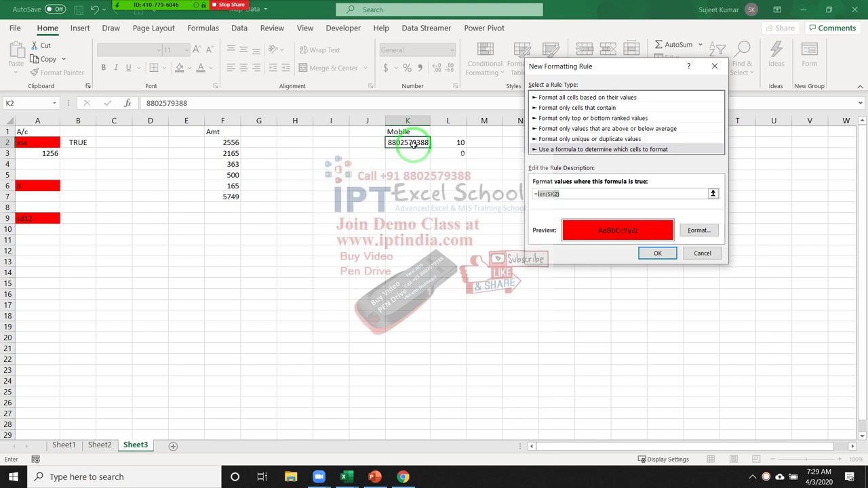
{"action": "left_click", "coordinate": [596, 198]}
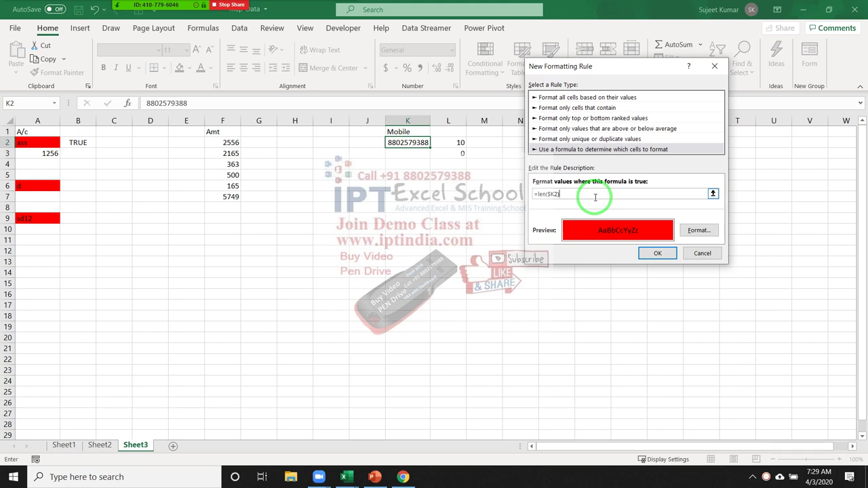
{"action": "type", "text": "<>10"}
{"action": "left_click_drag", "start_coordinate": [596, 198], "coordinate": [540, 199]}
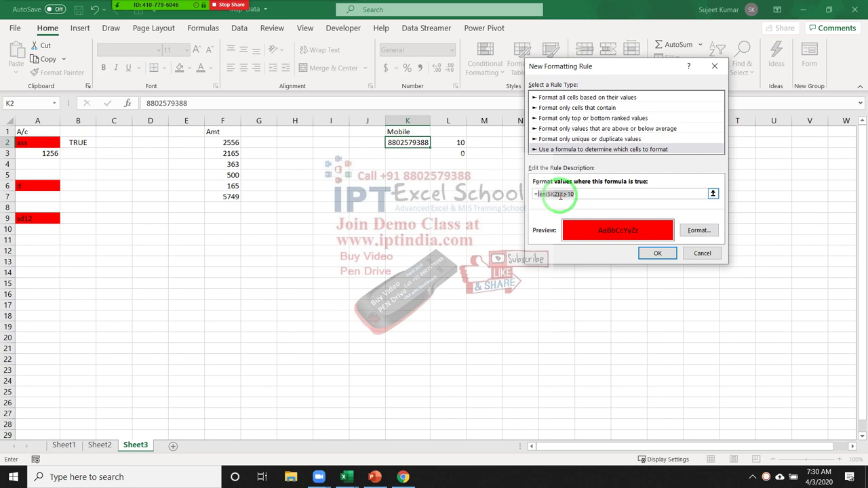
{"action": "left_click", "coordinate": [561, 196]}
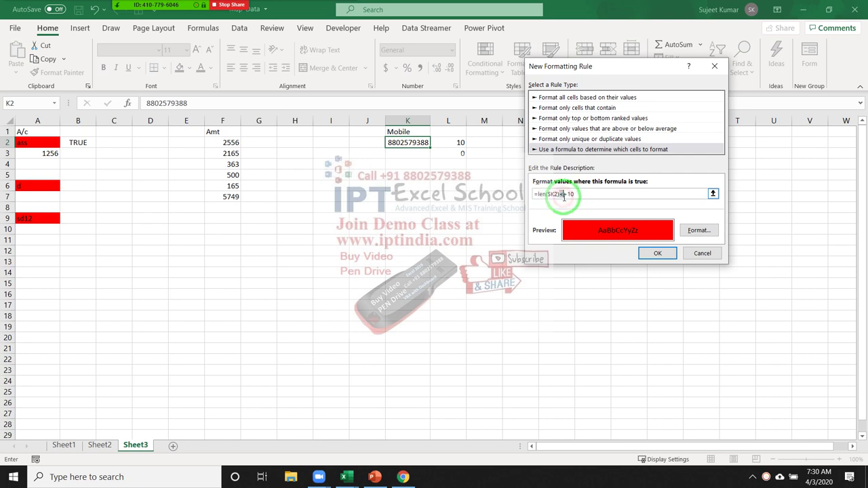
{"action": "left_click_drag", "start_coordinate": [563, 195], "coordinate": [567, 195]}
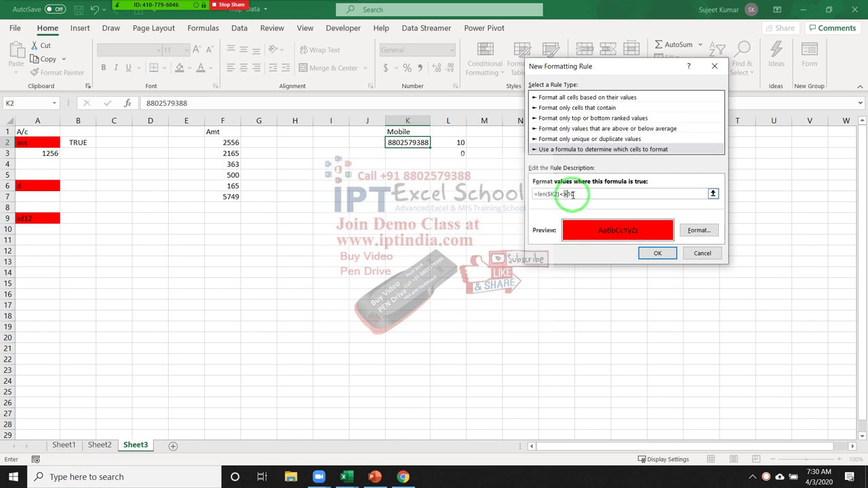
{"action": "type", "text": ">"}
{"action": "left_click", "coordinate": [658, 249]}
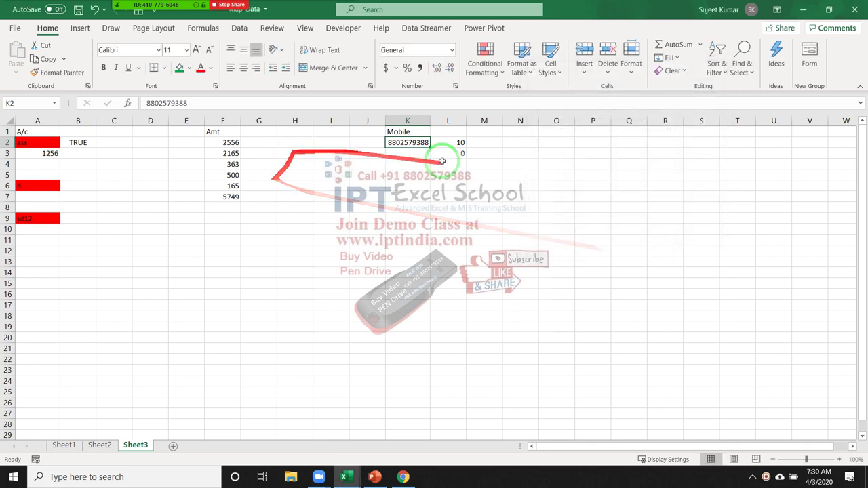
Enter the check formula =L2<>10 in M2.
{"action": "left_click", "coordinate": [499, 145]}
{"action": "type", "text": "="}
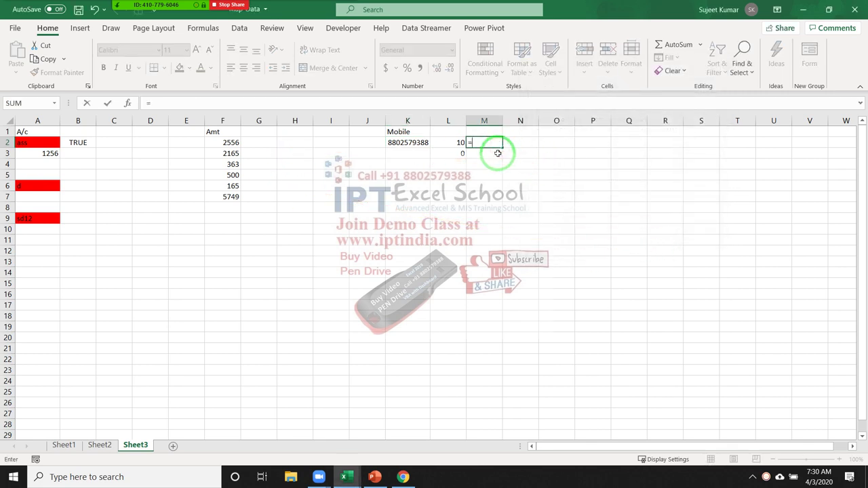
{"action": "key", "text": "Left"}
{"action": "type", "text": "<"}
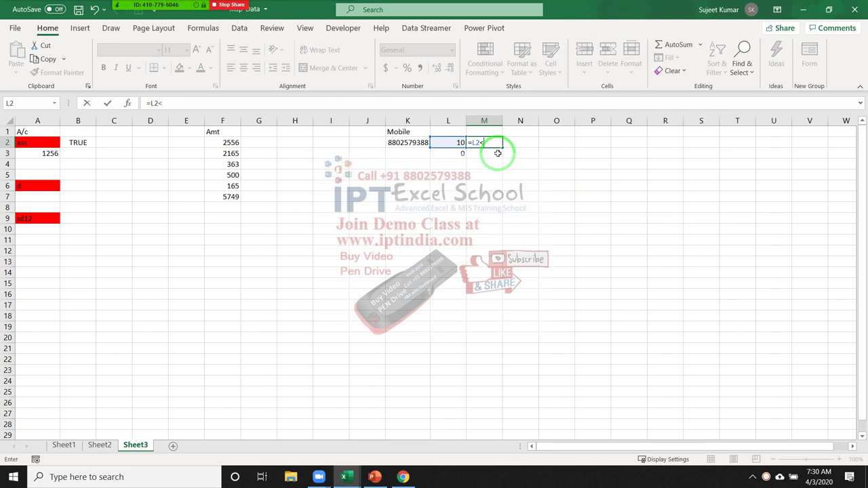
{"action": "type", "text": ">10"}
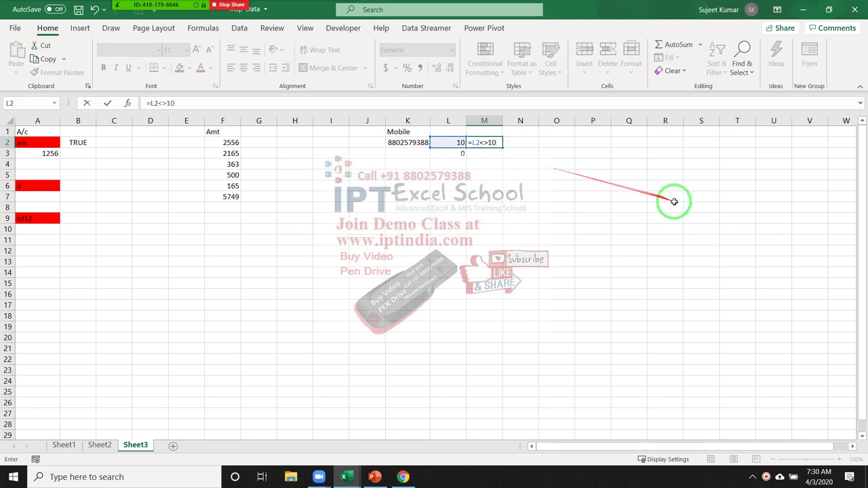
{"action": "key", "text": "Return"}
Temporarily change L2 to 9 to see M2 turn TRUE, then undo to restore LEN.
{"action": "key", "text": "Up"}
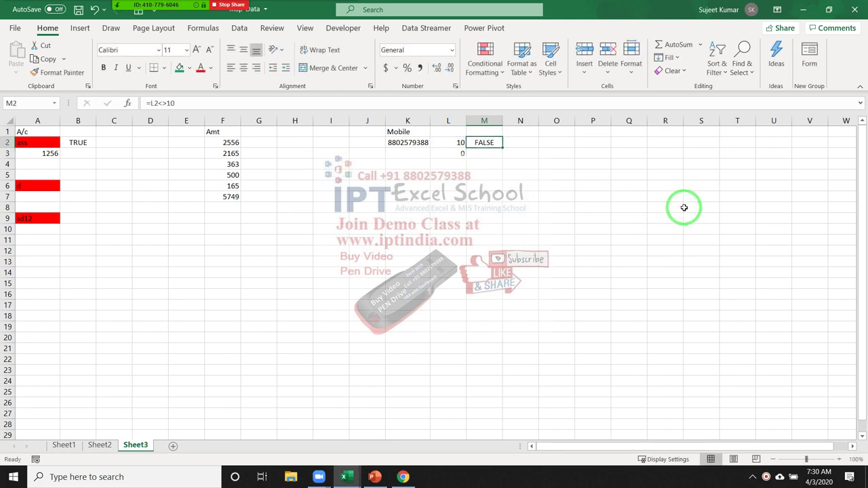
{"action": "key", "text": "Left"}
{"action": "key", "text": "F2"}
{"action": "key", "text": "Return"}
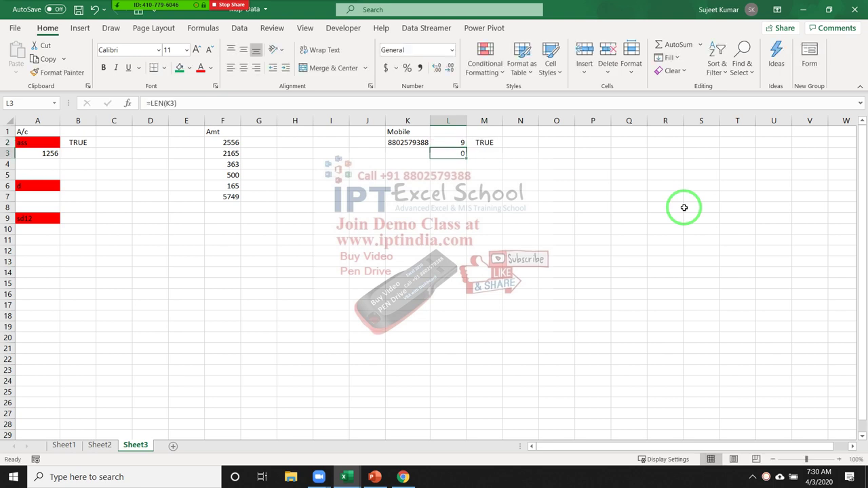
{"action": "key", "text": "Up"}
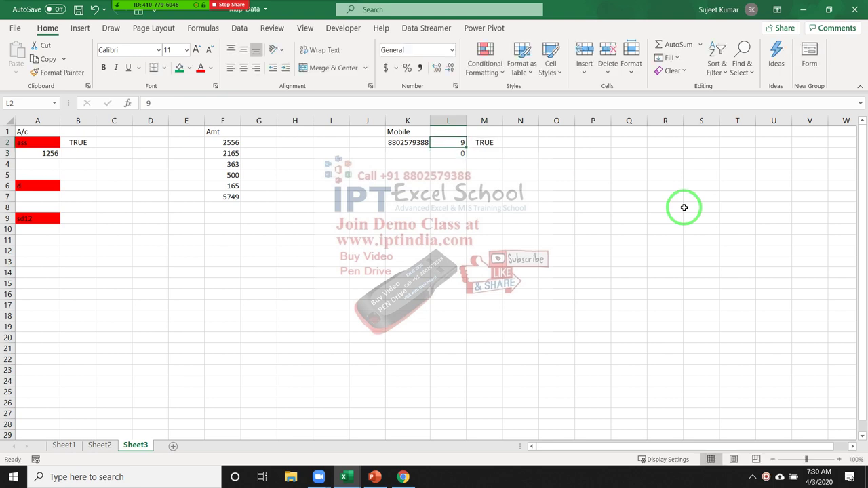
{"action": "key", "text": "ctrl+z"}
{"action": "key", "text": "Right"}
{"action": "key", "text": "Left"}
{"action": "key", "text": "Left"}
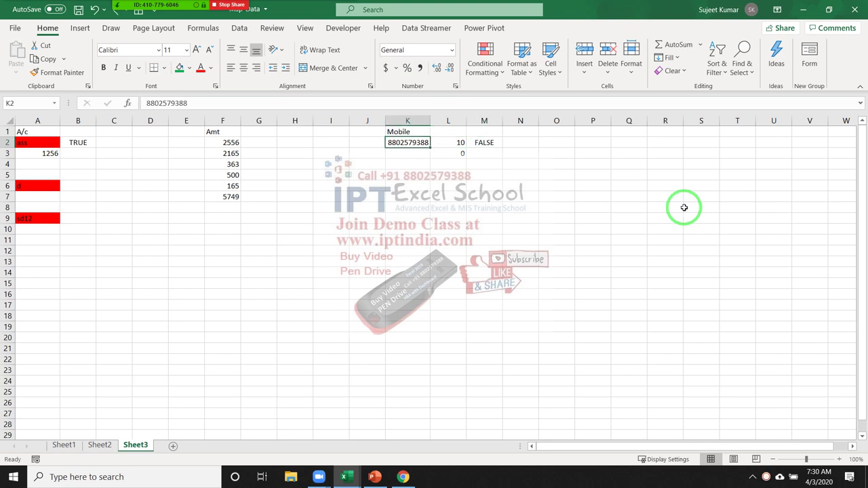
Format-paint K2's length rule onto K3:K13 and re-commit L3's =LEN(K3) formula.
{"action": "left_click", "coordinate": [59, 72]}
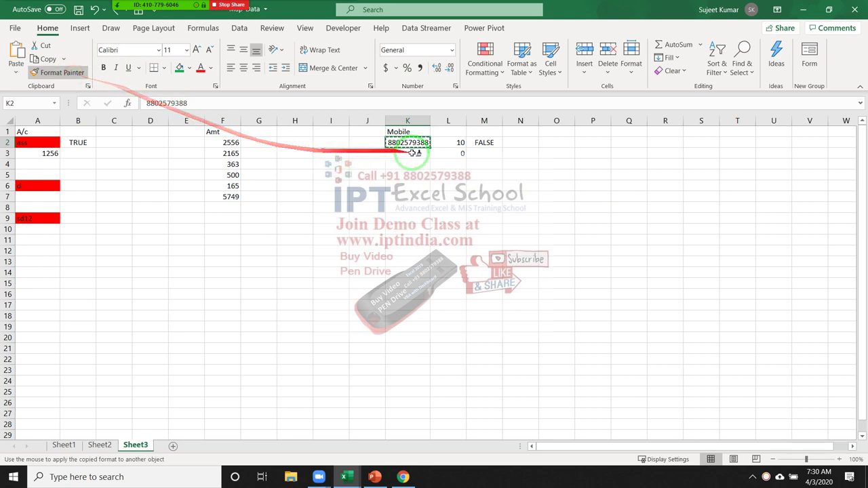
{"action": "left_click_drag", "start_coordinate": [412, 153], "coordinate": [398, 235]}
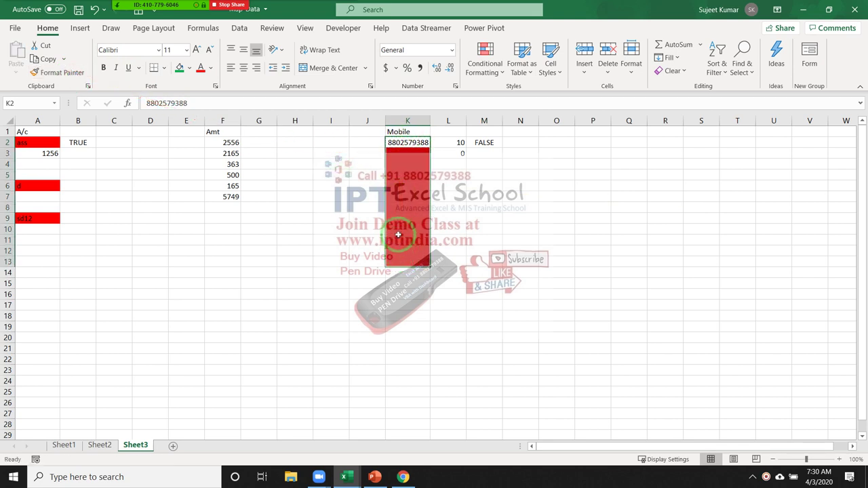
{"action": "left_click", "coordinate": [406, 154]}
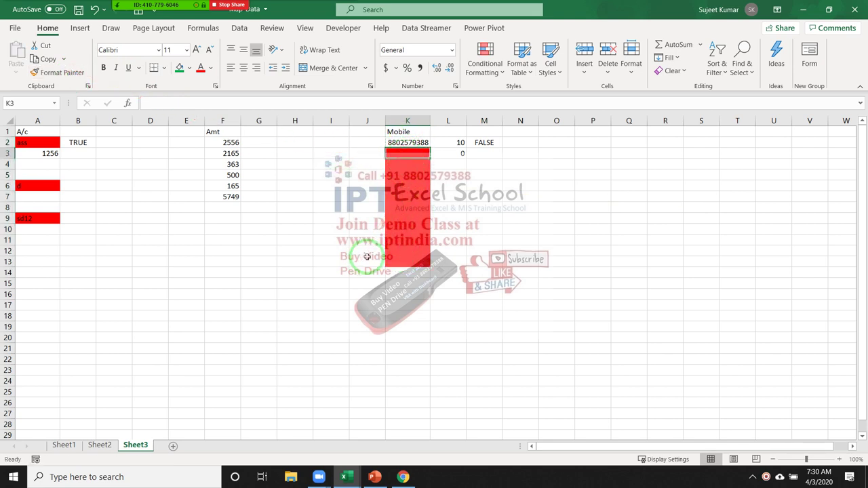
{"action": "double_click", "coordinate": [459, 153]}
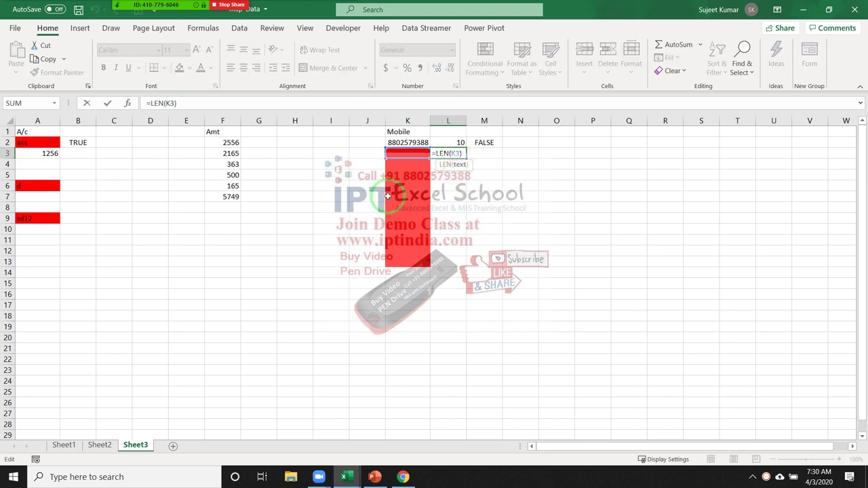
{"action": "key", "text": "Return"}
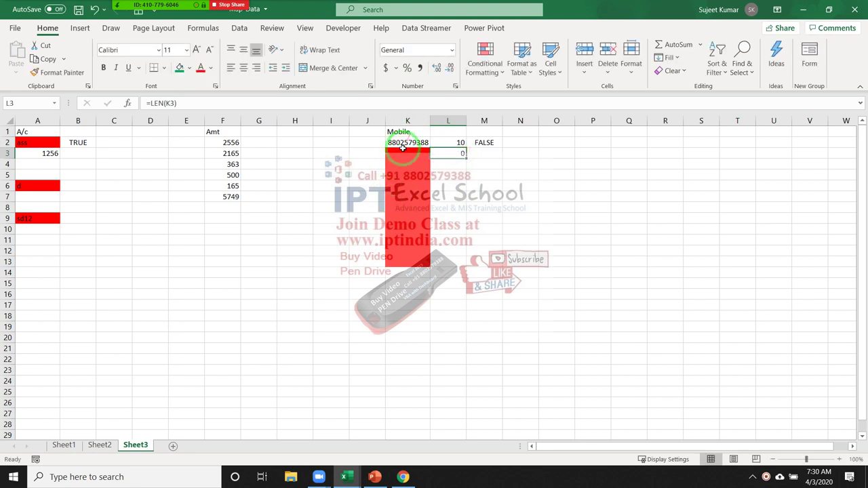
{"action": "left_click", "coordinate": [402, 143]}
Open the =LEN($K2)<>10 rule on K2:K13 in Edit Formatting Rule and select its formula text.
{"action": "left_click", "coordinate": [484, 57]}
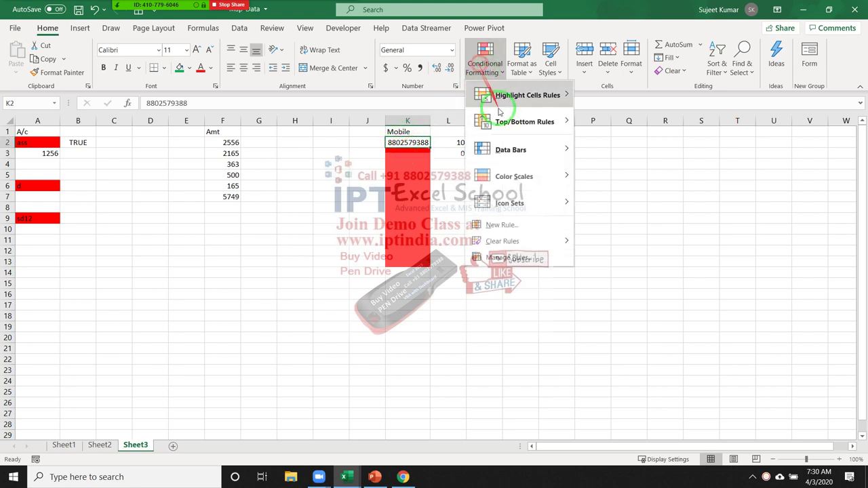
{"action": "left_click", "coordinate": [506, 257]}
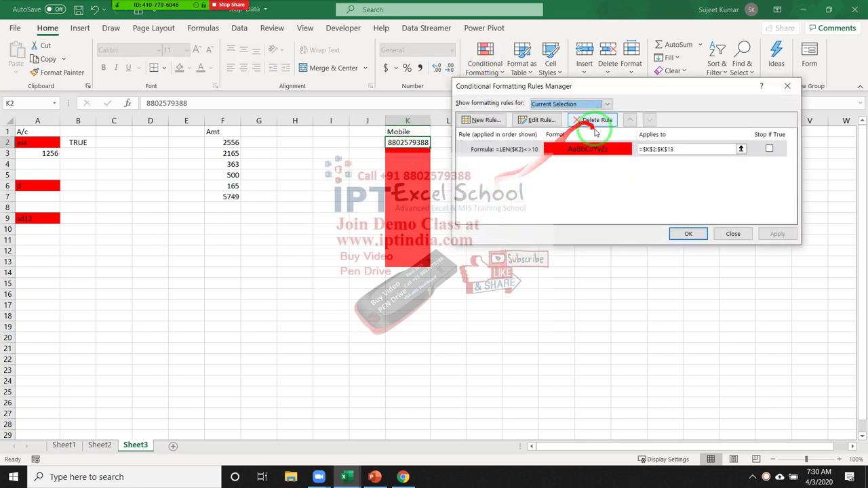
{"action": "left_click", "coordinate": [582, 148]}
{"action": "left_click", "coordinate": [542, 121]}
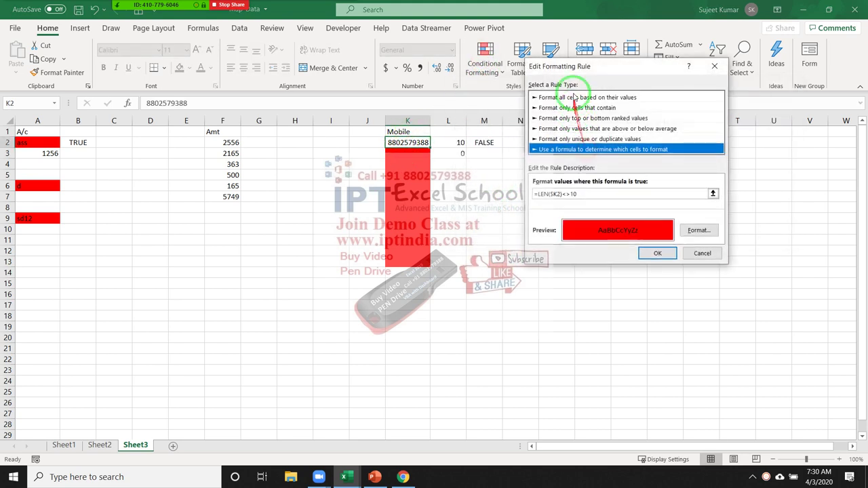
{"action": "left_click", "coordinate": [538, 194]}
{"action": "left_click_drag", "start_coordinate": [538, 194], "coordinate": [578, 196]}
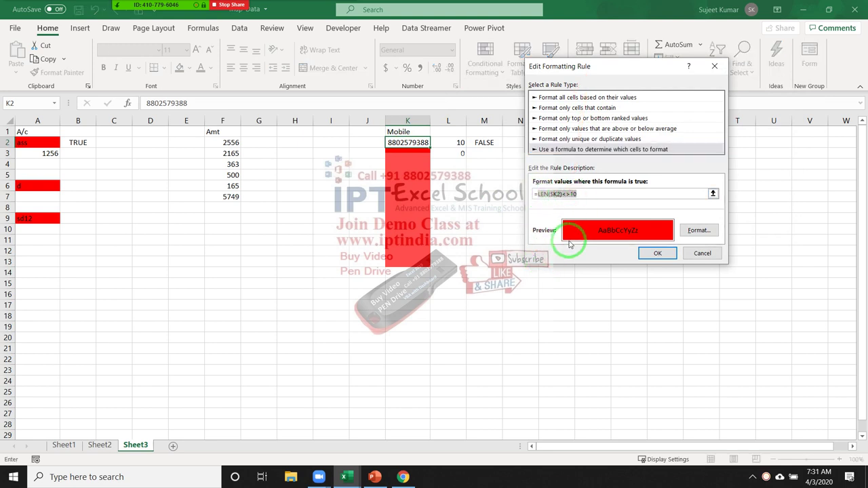
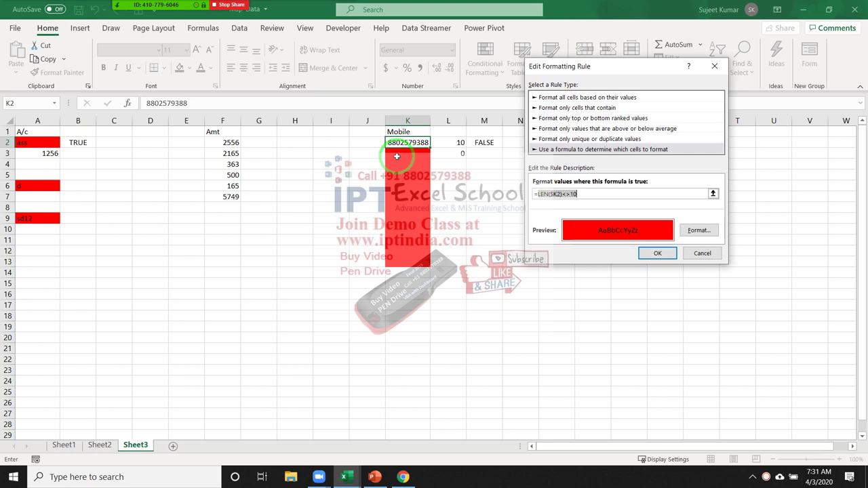
Change the mobile-number rule formula to =AND(LEN($K2)<>10,LEN(K2)>0) and confirm it.
{"action": "left_click", "coordinate": [538, 194]}
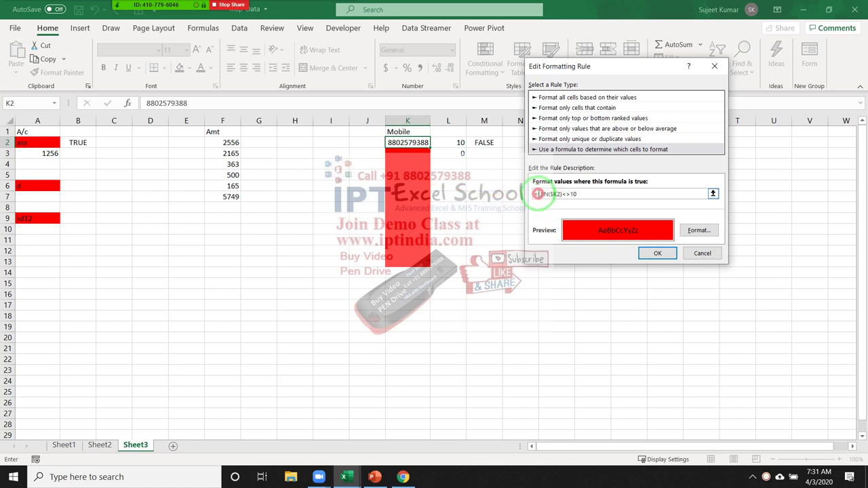
{"action": "type", "text": "and"}
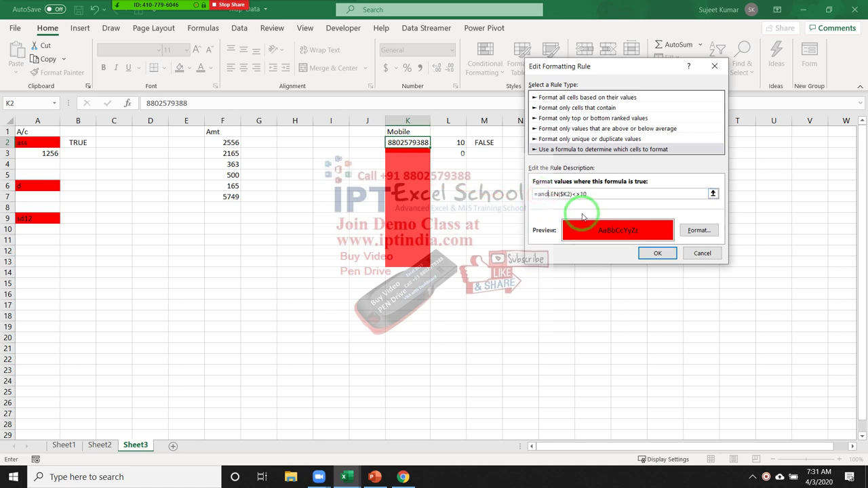
{"action": "type", "text": "("}
{"action": "left_click", "coordinate": [595, 193]}
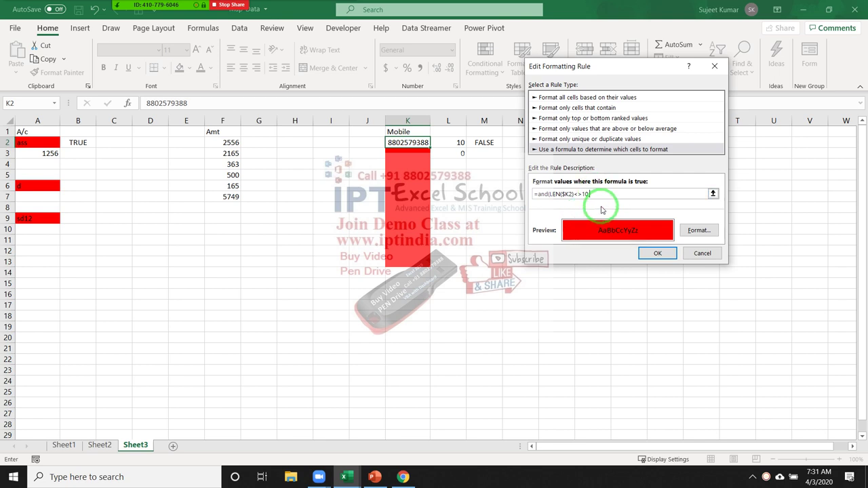
{"action": "type", "text": ","}
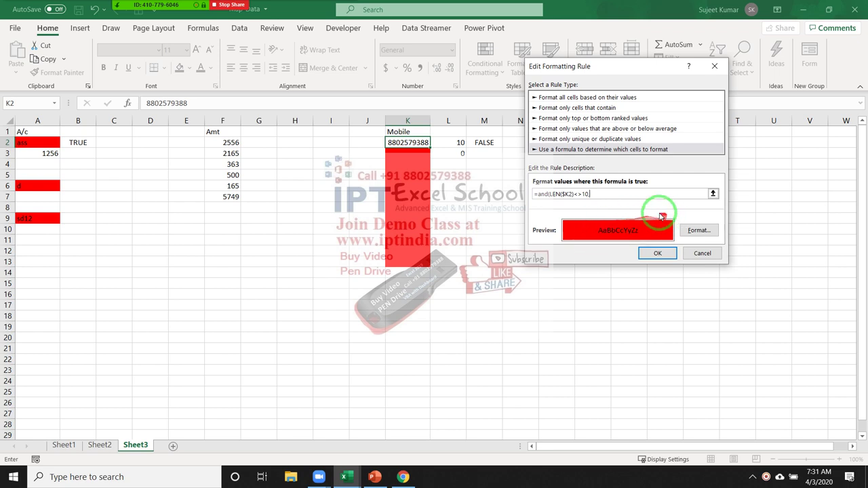
{"action": "type", "text": "len("}
{"action": "type", "text": "k2"}
{"action": "type", "text": ")"}
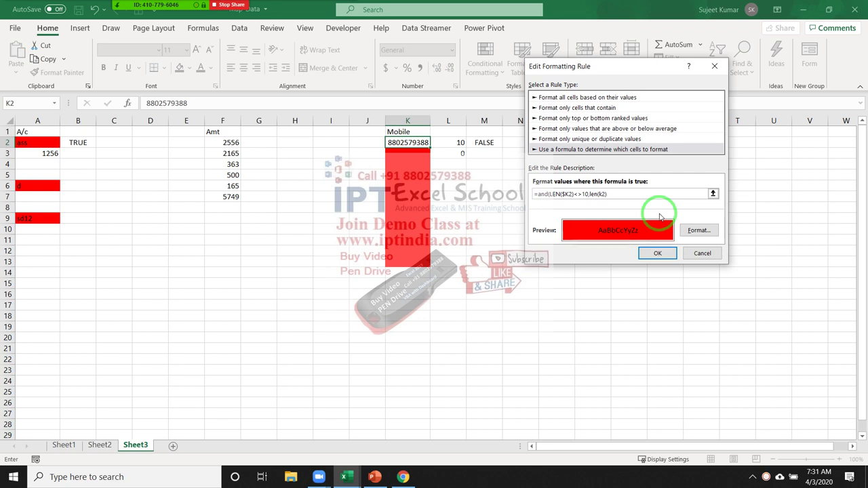
{"action": "type", "text": ">0"}
{"action": "type", "text": ")"}
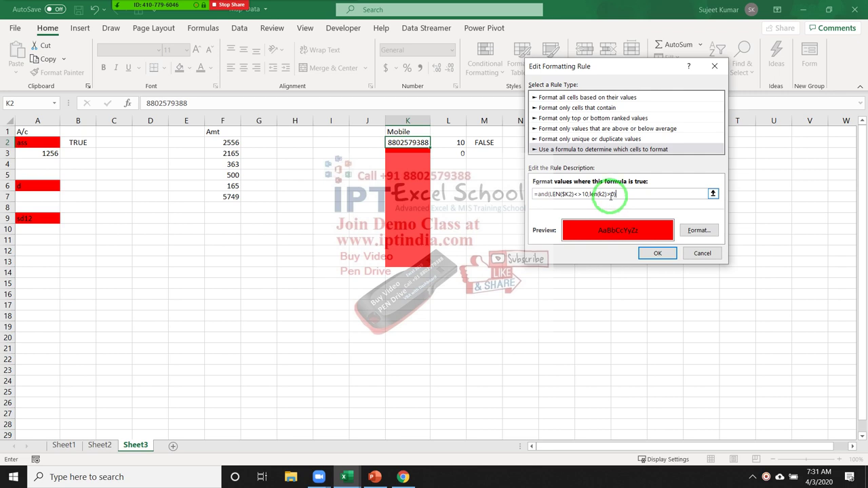
{"action": "left_click", "coordinate": [656, 253]}
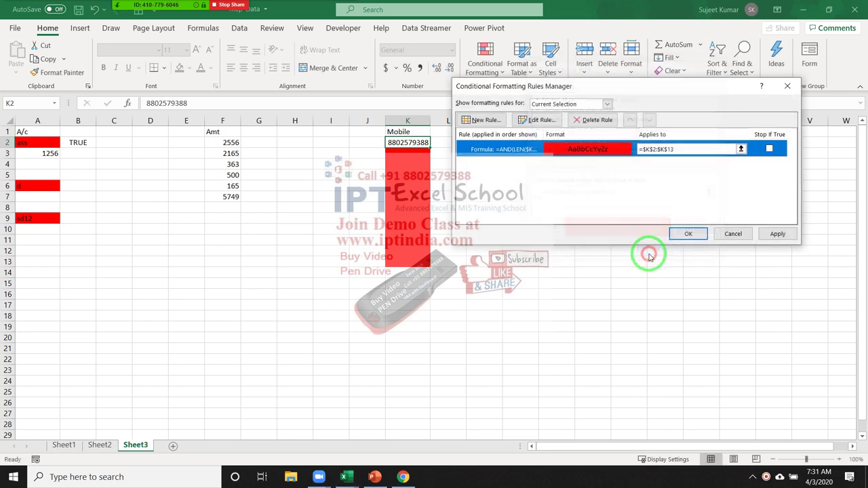
Apply the revised rule, then enter test values 12 in K3 and 380 in K4.
{"action": "left_click", "coordinate": [777, 234]}
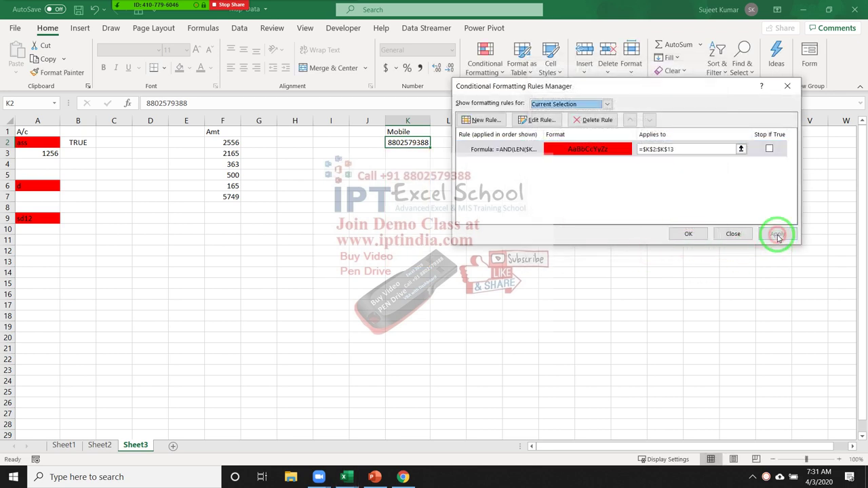
{"action": "left_click", "coordinate": [700, 236]}
{"action": "left_click", "coordinate": [408, 161]}
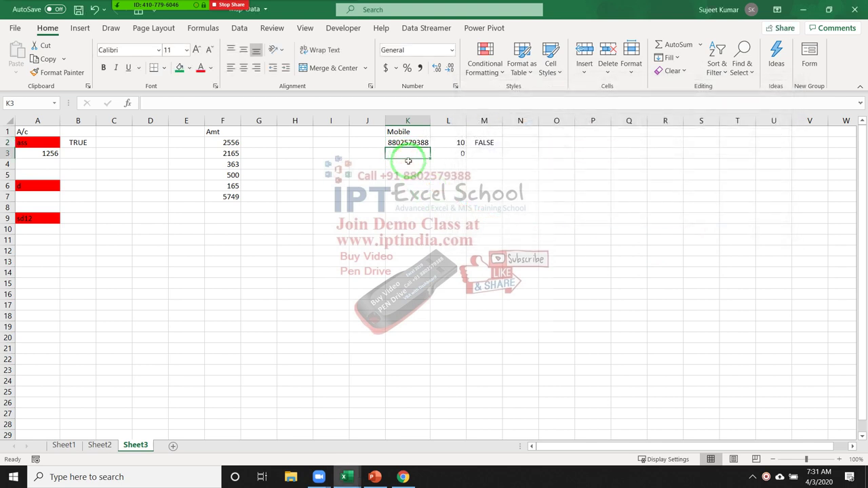
{"action": "type", "text": "12"}
{"action": "key", "text": "Return"}
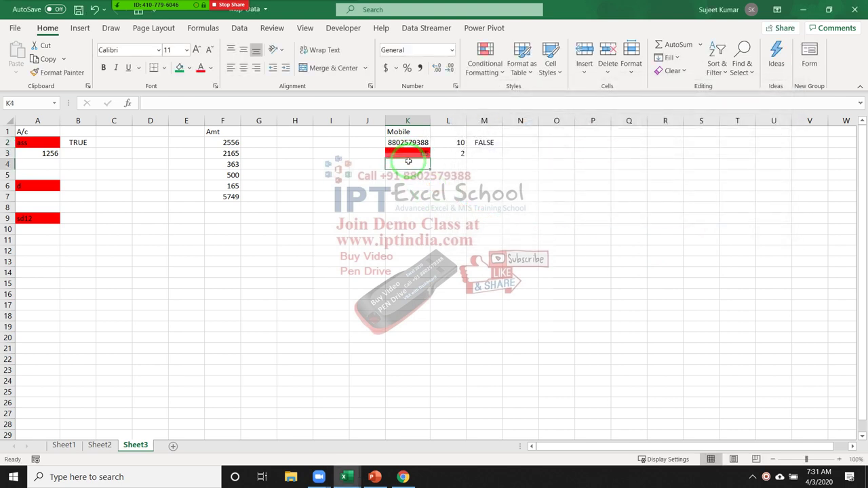
{"action": "type", "text": "380"}
{"action": "key", "text": "Return"}
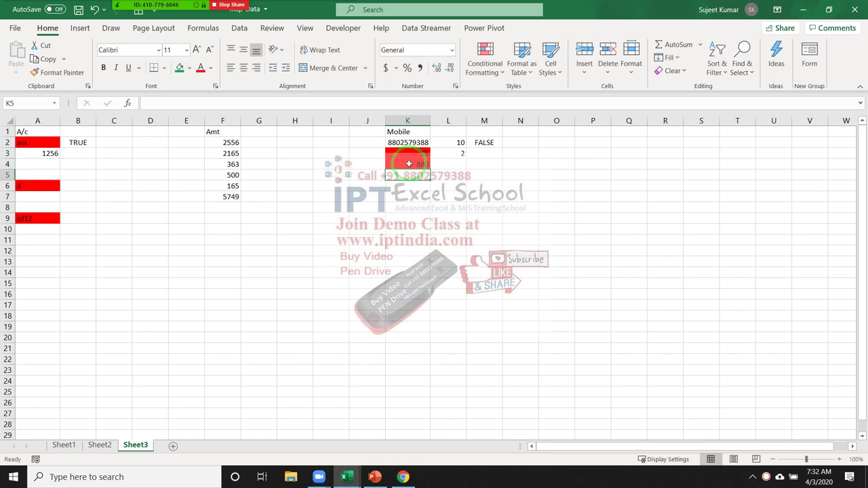
Reopen the mobile-number rule to review its formula, closing it without changes.
{"action": "left_click", "coordinate": [402, 142]}
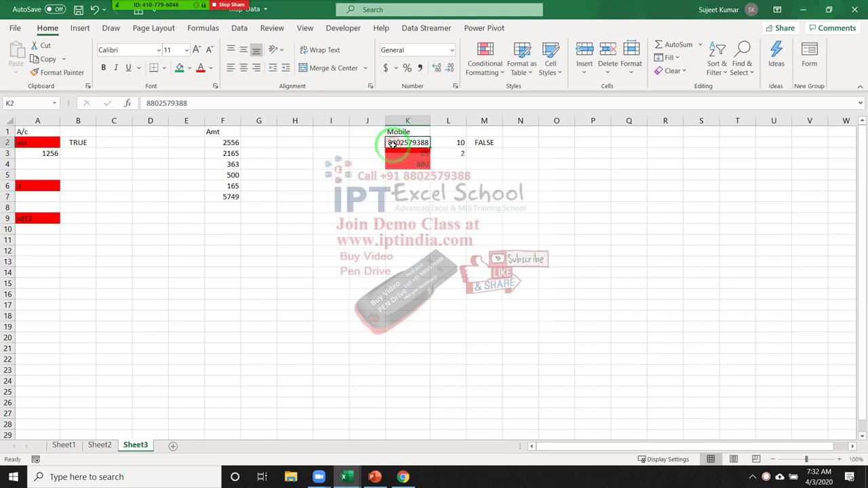
{"action": "left_click", "coordinate": [500, 74]}
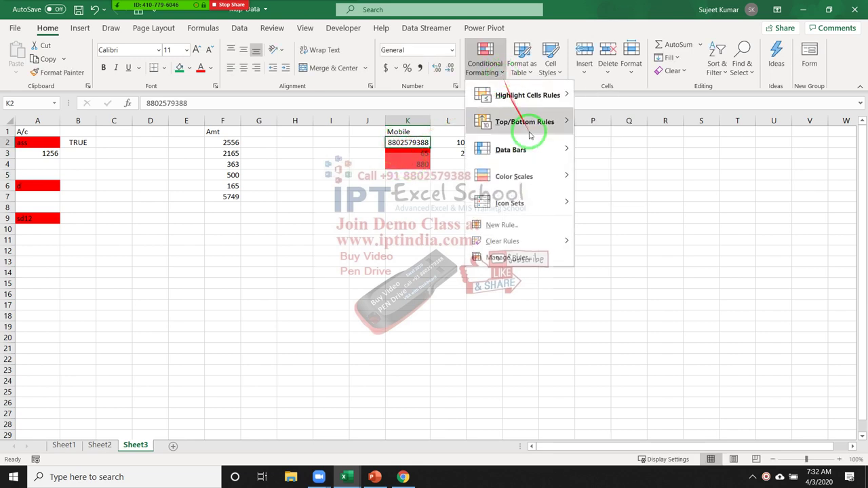
{"action": "left_click", "coordinate": [530, 265]}
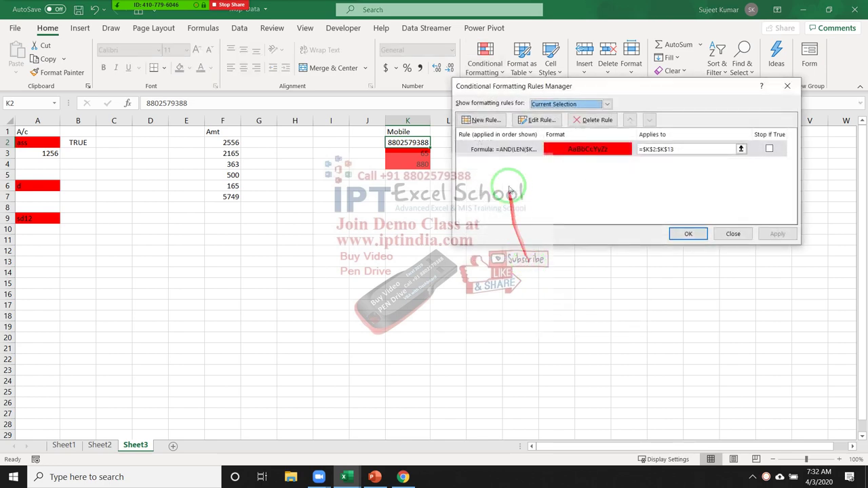
{"action": "double_click", "coordinate": [517, 159]}
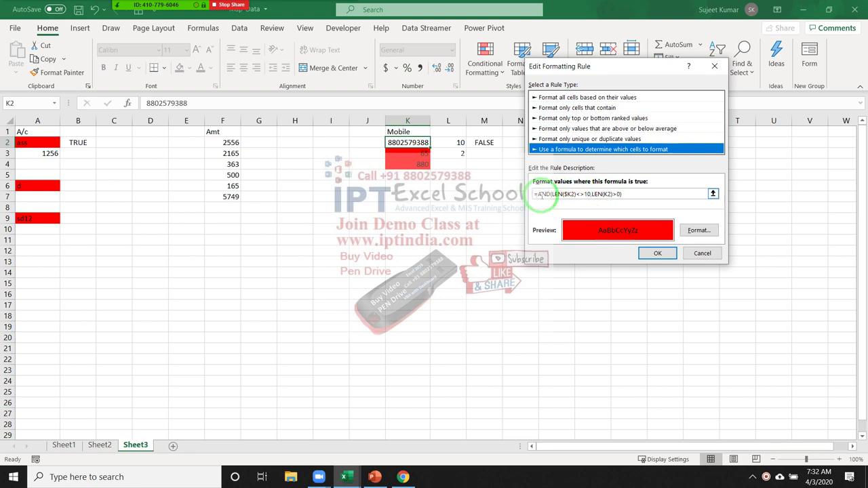
{"action": "left_click_drag", "start_coordinate": [538, 194], "coordinate": [630, 195]}
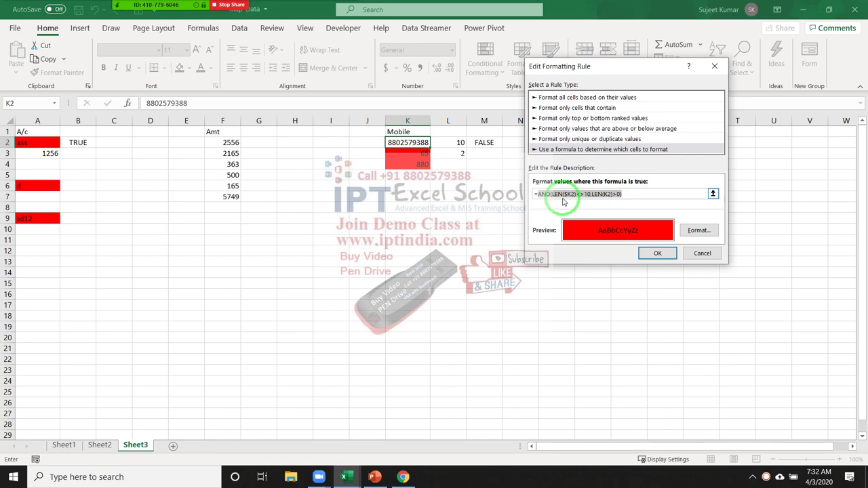
{"action": "key", "text": "Return"}
{"action": "key", "text": "Return"}
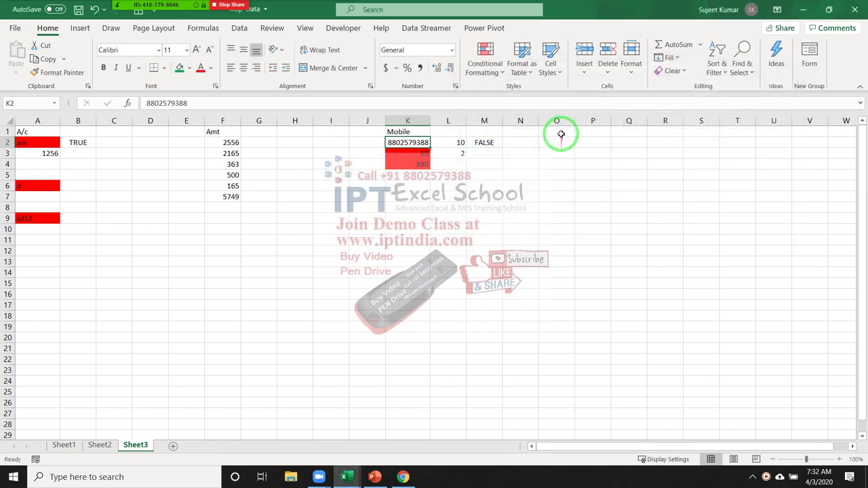
{"action": "left_click", "coordinate": [561, 133]}
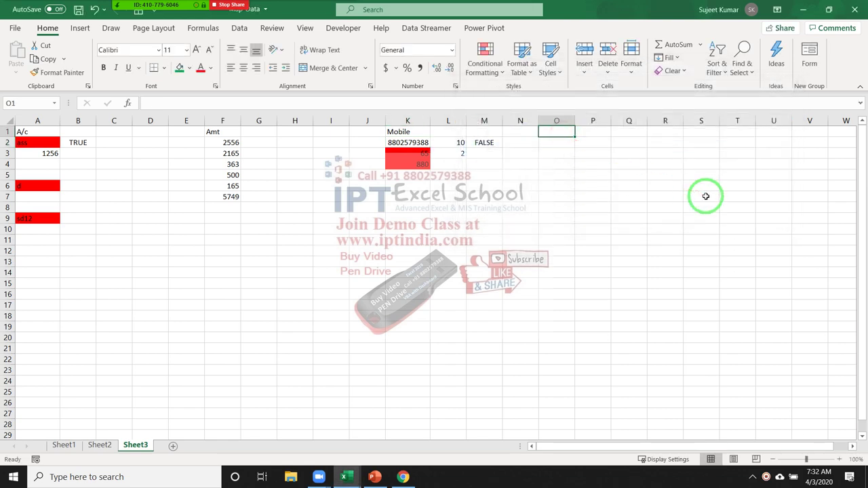
Enter the date 4/1 in O1, replacing an initial 1/1 entry.
{"action": "type", "text": "1/1"}
{"action": "key", "text": "Return"}
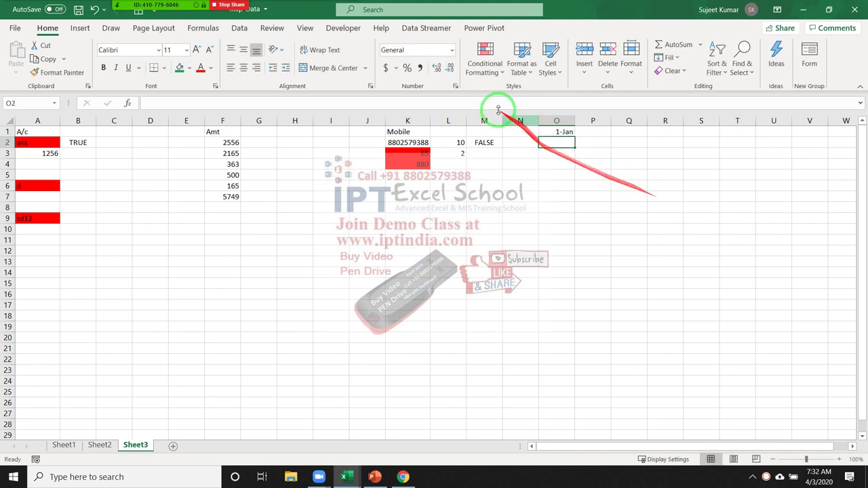
{"action": "left_click", "coordinate": [558, 132]}
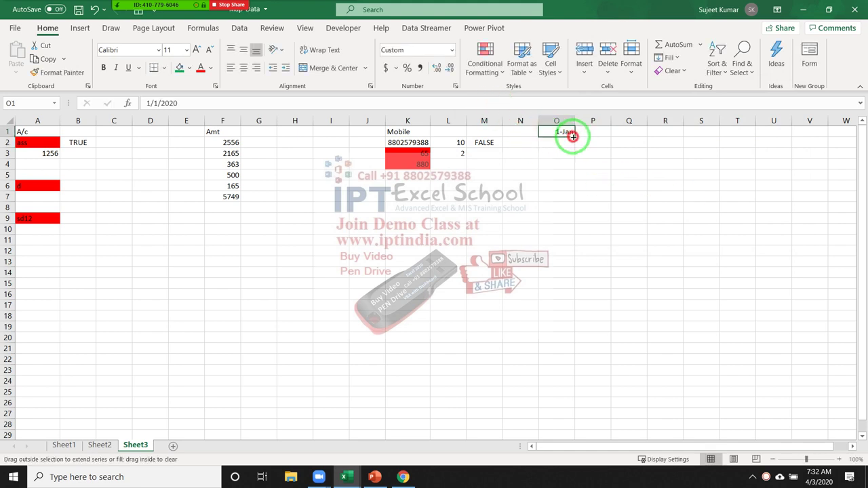
{"action": "left_click_drag", "start_coordinate": [573, 136], "coordinate": [547, 141]}
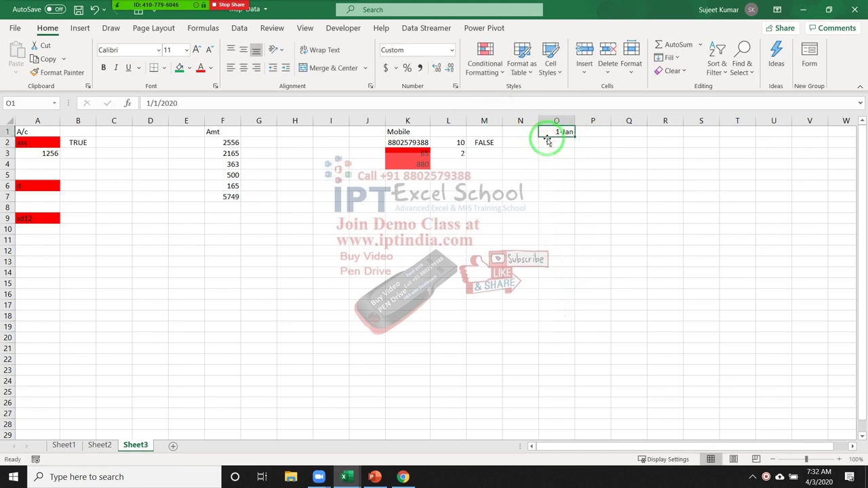
{"action": "type", "text": "4/1"}
{"action": "left_click", "coordinate": [570, 163]}
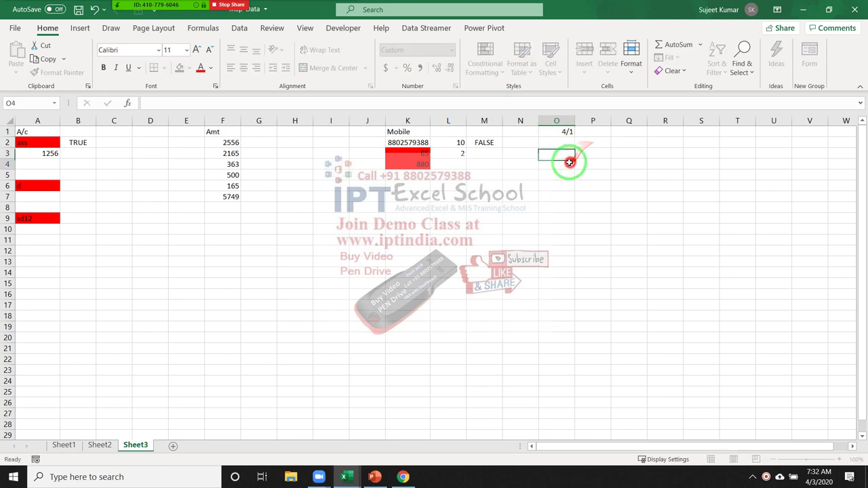
Fill the April dates down to O22 and format them as day-month-year.
{"action": "left_click", "coordinate": [561, 132]}
{"action": "left_click_drag", "start_coordinate": [574, 137], "coordinate": [544, 357]}
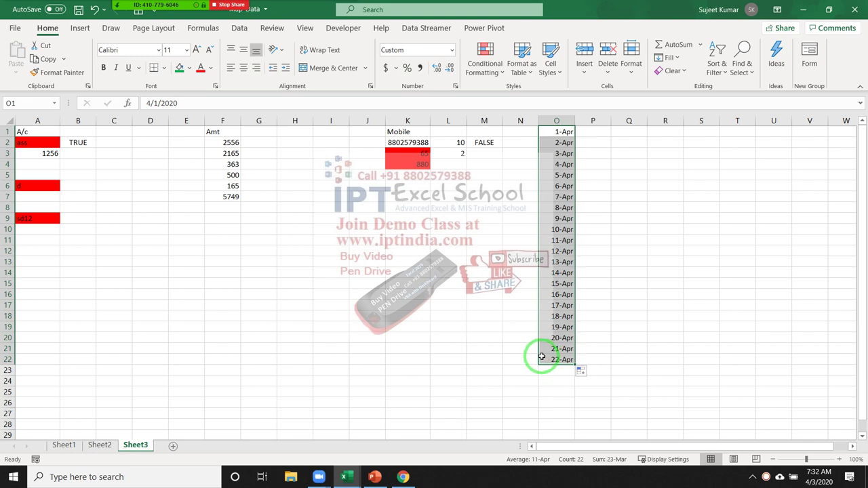
{"action": "left_click", "coordinate": [566, 133]}
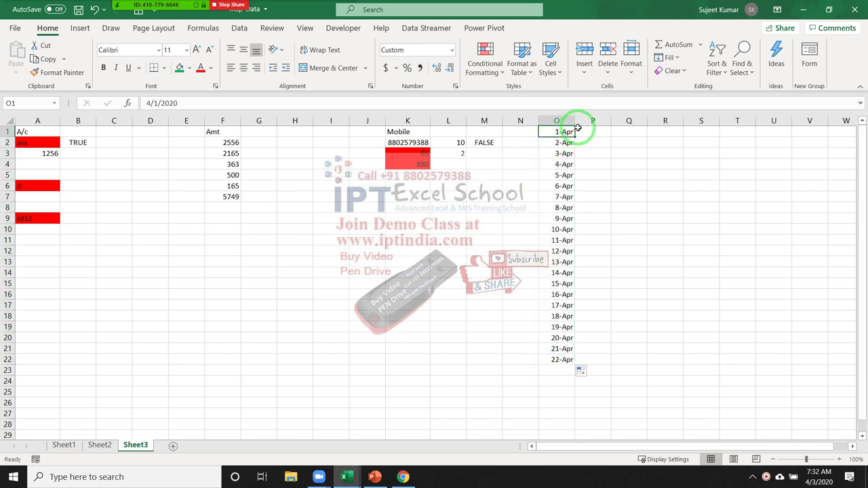
{"action": "key", "text": "ctrl+shift+Down"}
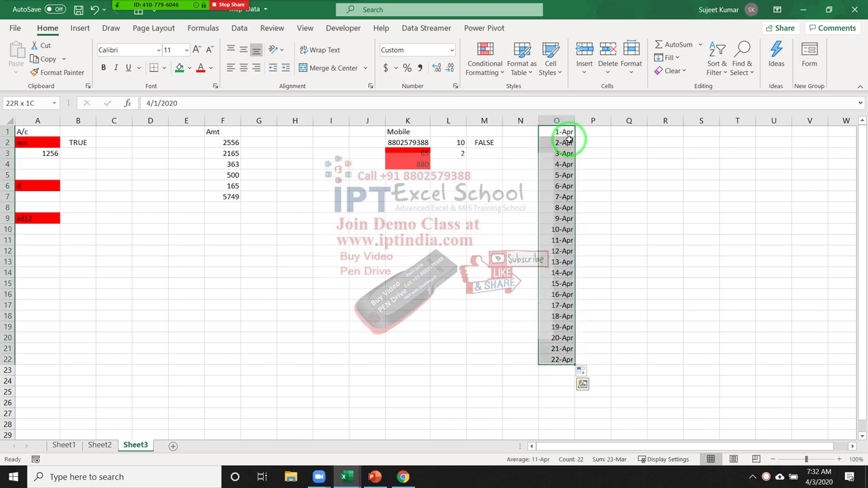
{"action": "key", "text": "ctrl+shift+3"}
Enter =TEXT(O1,"DDD") in P1 to show the weekday name of the first date.
{"action": "left_click", "coordinate": [588, 131]}
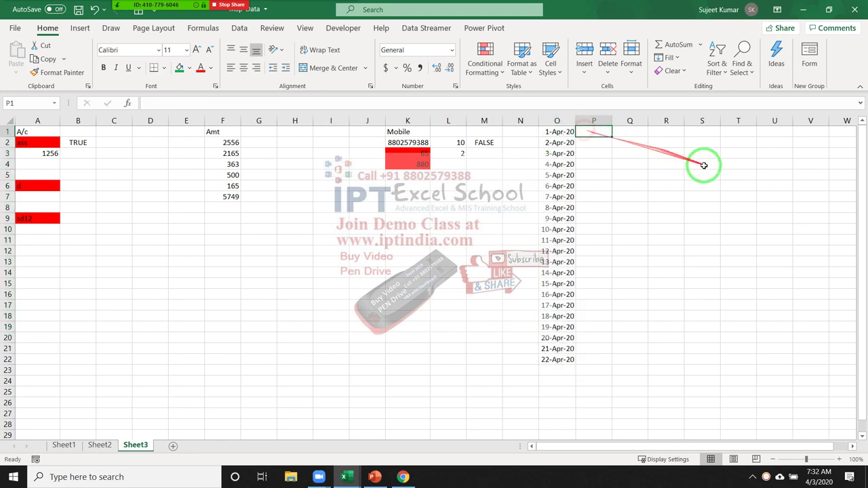
{"action": "type", "text": "="}
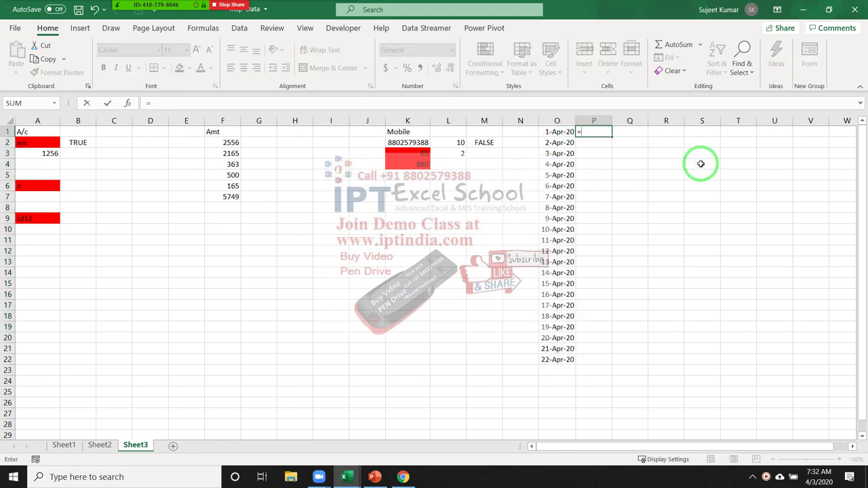
{"action": "type", "text": "te"}
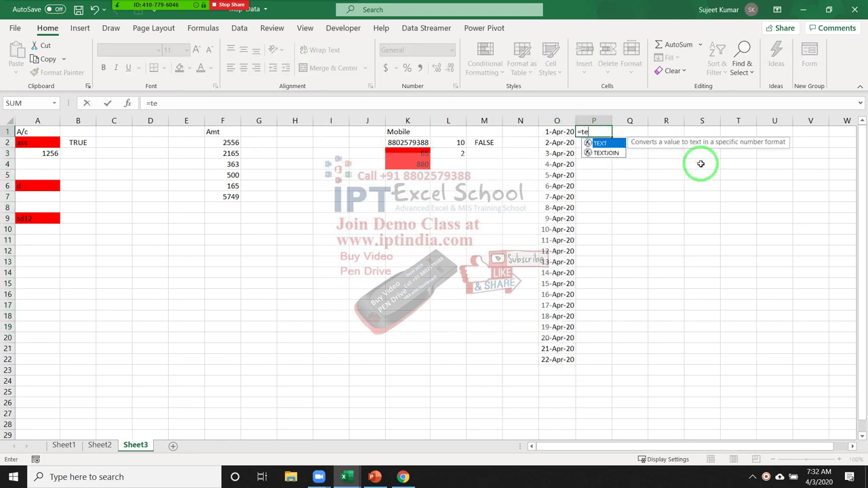
{"action": "key", "text": "Tab"}
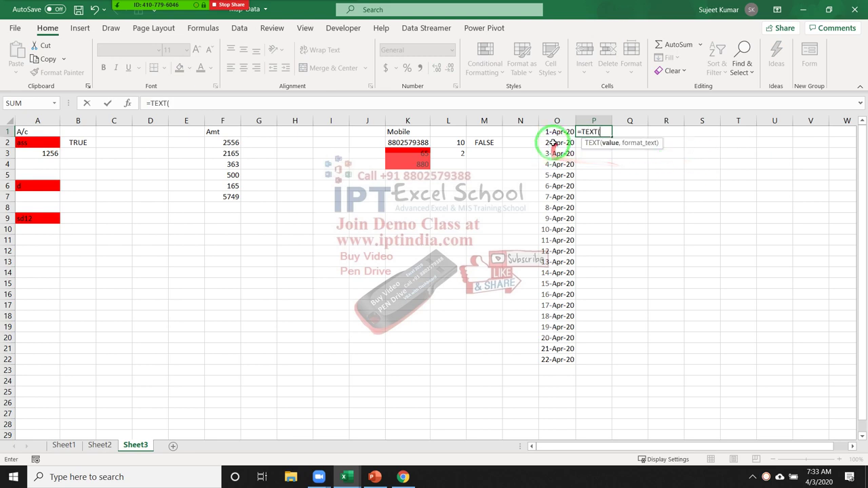
{"action": "left_click", "coordinate": [551, 132]}
{"action": "type", "text": ","}
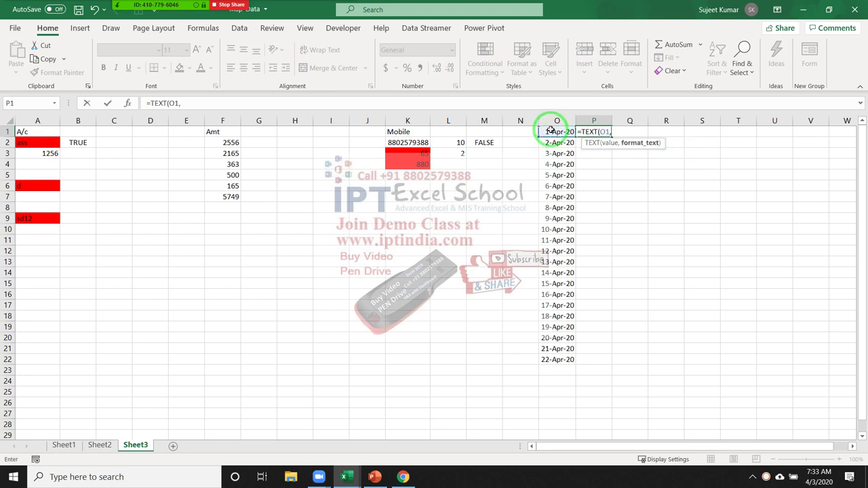
{"action": "type", "text": "\""}
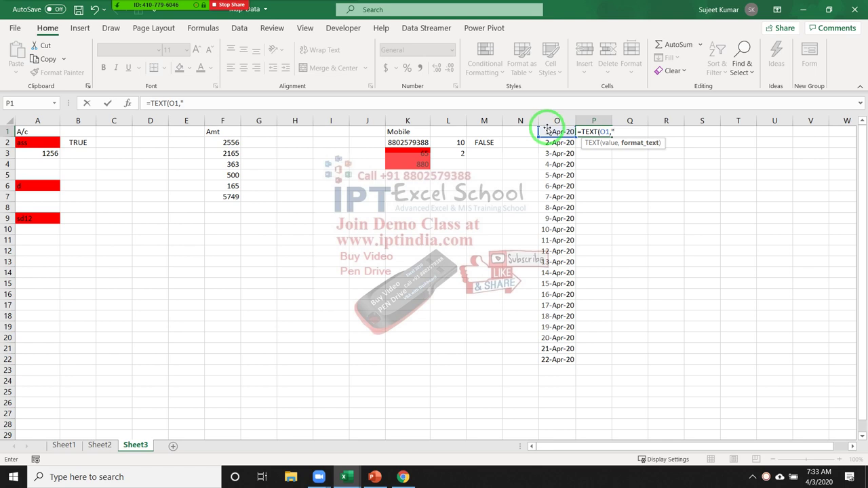
{"action": "type", "text": "DDD\""}
{"action": "type", "text": ")"}
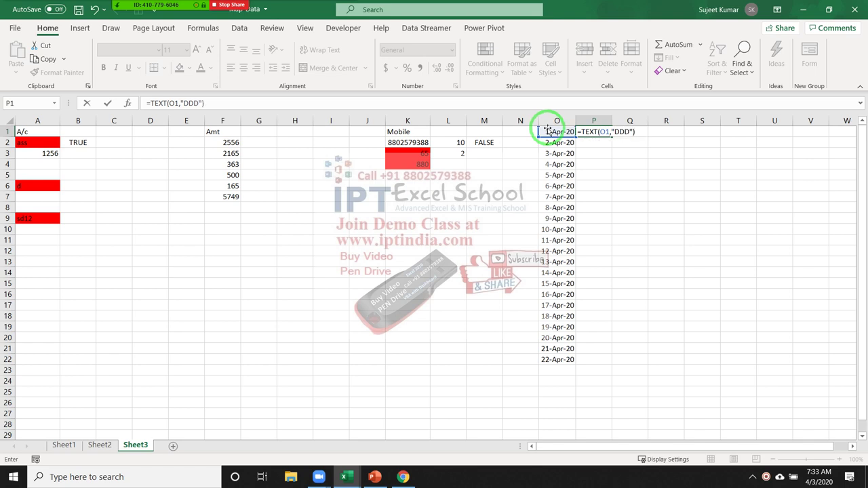
{"action": "key", "text": "Return"}
Copy the weekday formula down to P22, check a few results, then clear P1:P22.
{"action": "left_click", "coordinate": [594, 132]}
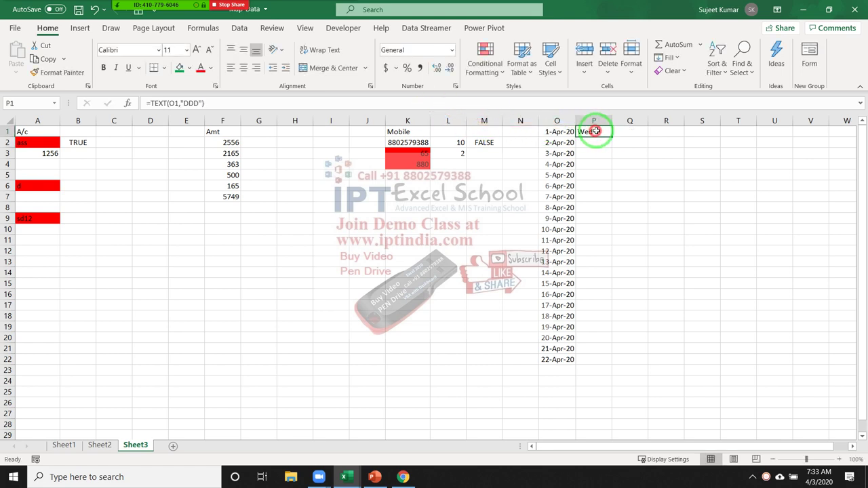
{"action": "double_click", "coordinate": [612, 137]}
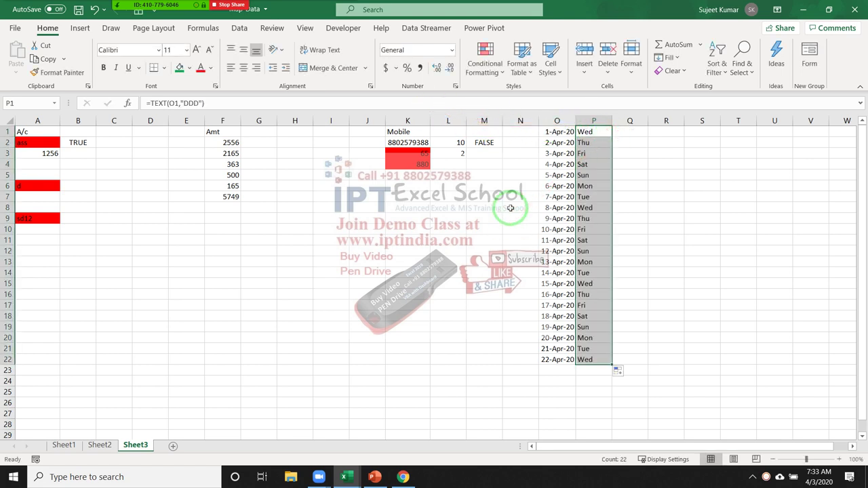
{"action": "left_click", "coordinate": [594, 175]}
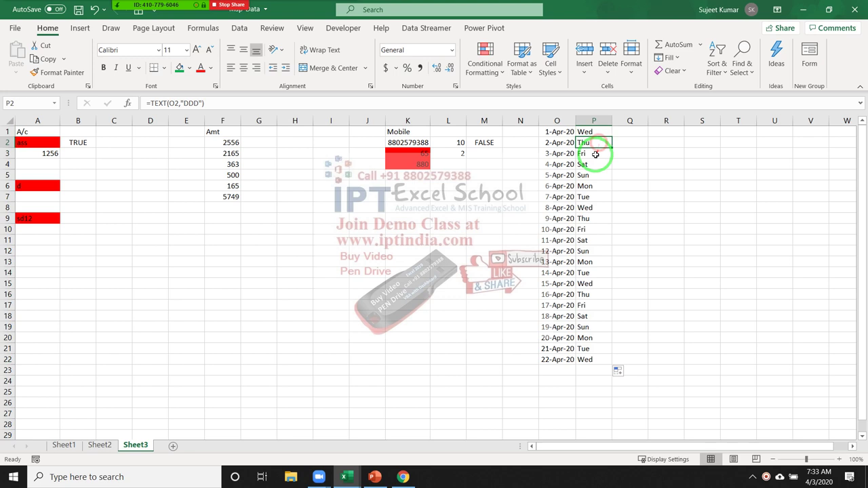
{"action": "left_click", "coordinate": [599, 219]}
{"action": "left_click", "coordinate": [588, 131]}
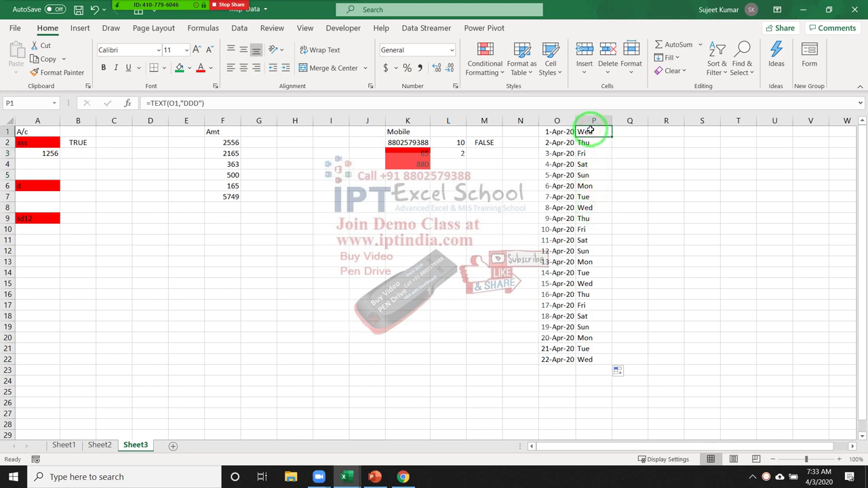
{"action": "key", "text": "ctrl+shift+Down"}
{"action": "key", "text": "Delete"}
{"action": "key", "text": "shift+Up"}
{"action": "key", "text": "shift+Up"}
{"action": "key", "text": "shift+Up"}
Enter =TEXT(O1,"ddd") in P1 so it shows Wed for 1-Apr-20.
{"action": "left_click", "coordinate": [591, 129]}
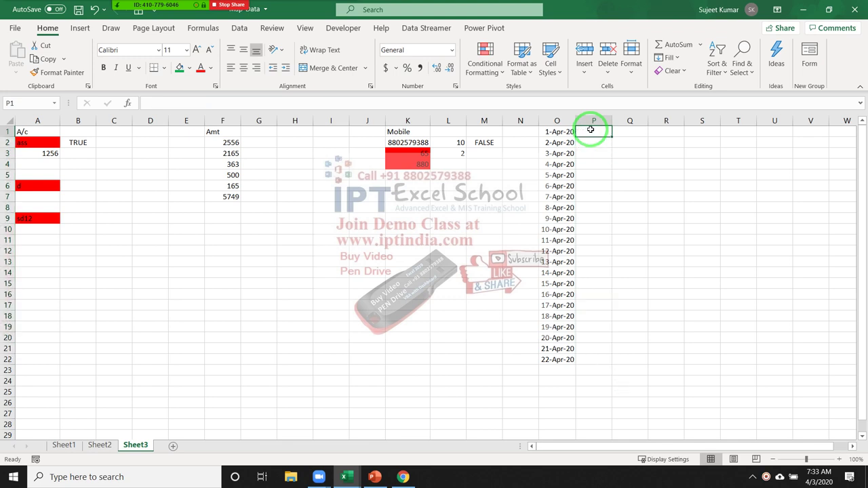
{"action": "type", "text": "="}
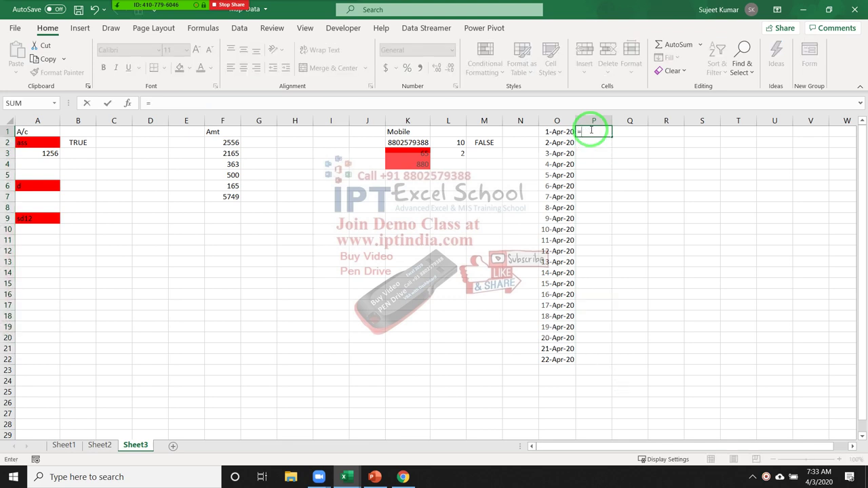
{"action": "type", "text": "te"}
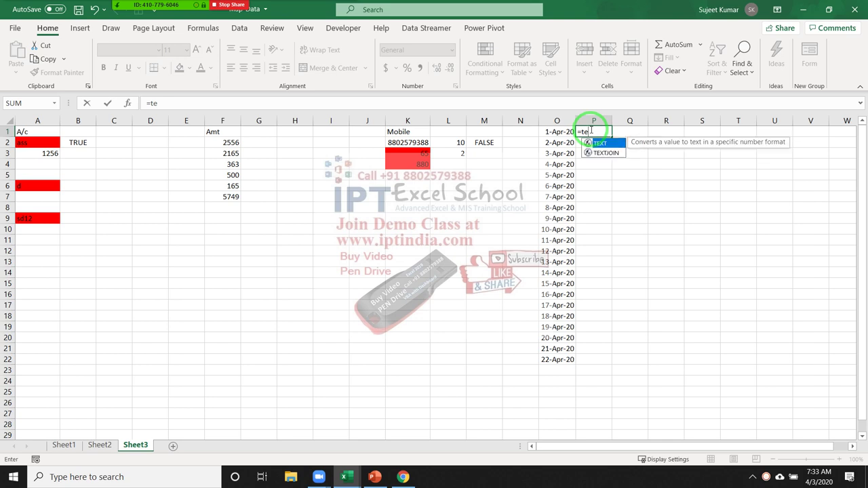
{"action": "key", "text": "Down"}
{"action": "key", "text": "Up"}
{"action": "key", "text": "Tab"}
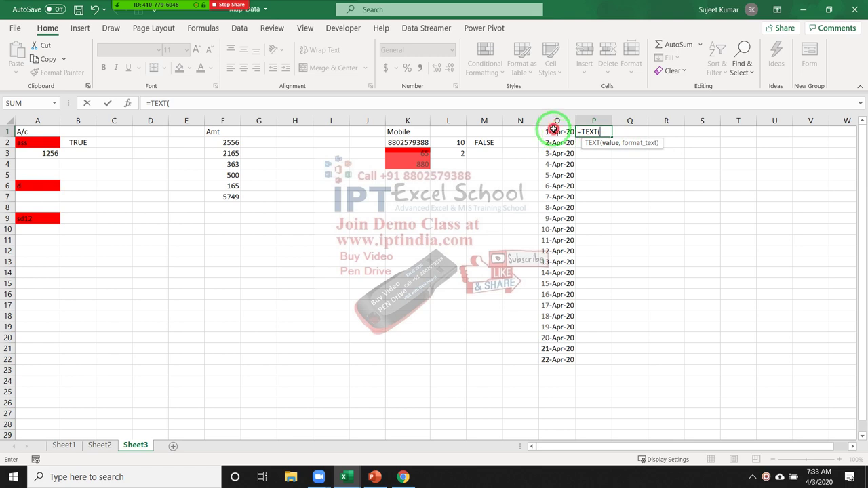
{"action": "left_click", "coordinate": [553, 130]}
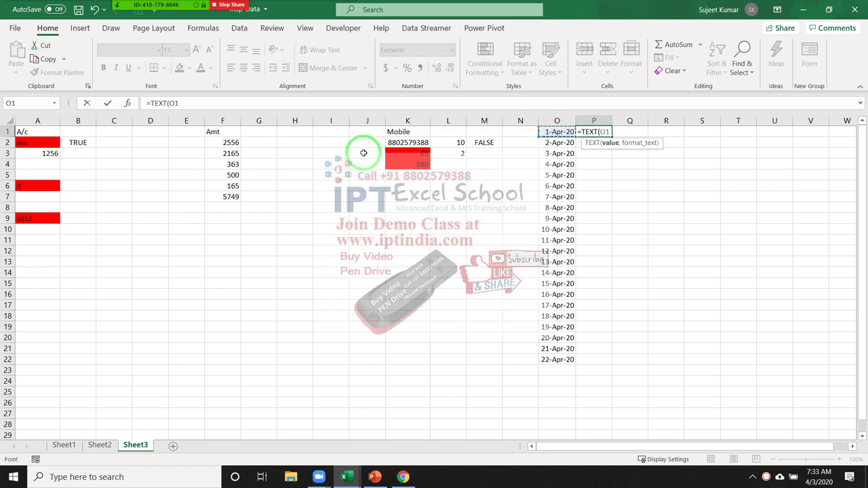
{"action": "type", "text": ","}
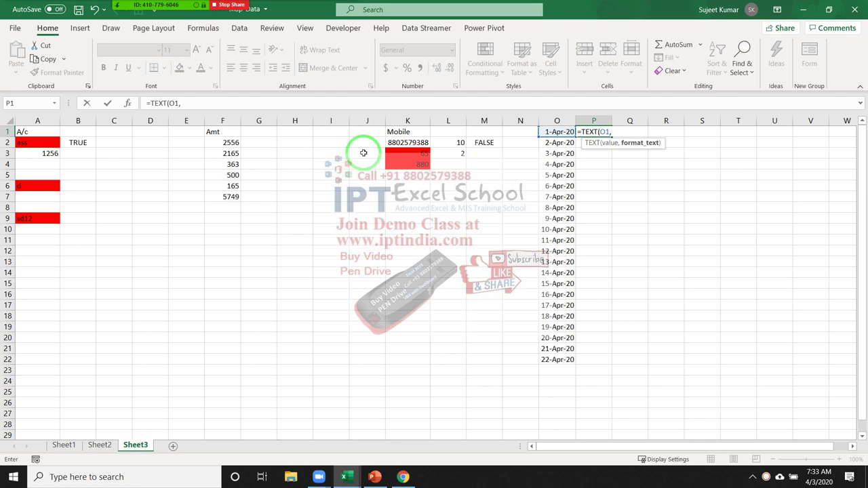
{"action": "type", "text": "\""}
{"action": "type", "text": "d"}
{"action": "type", "text": "dd\""}
{"action": "type", "text": ")"}
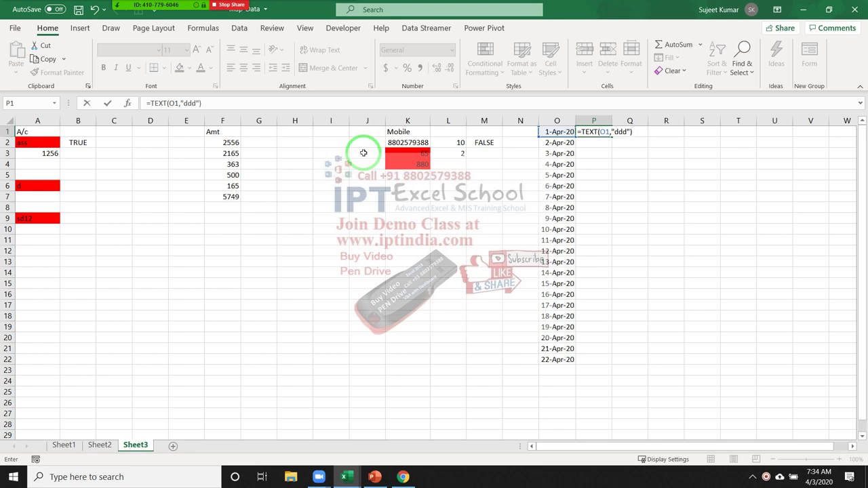
{"action": "key", "text": "ctrl+Return"}
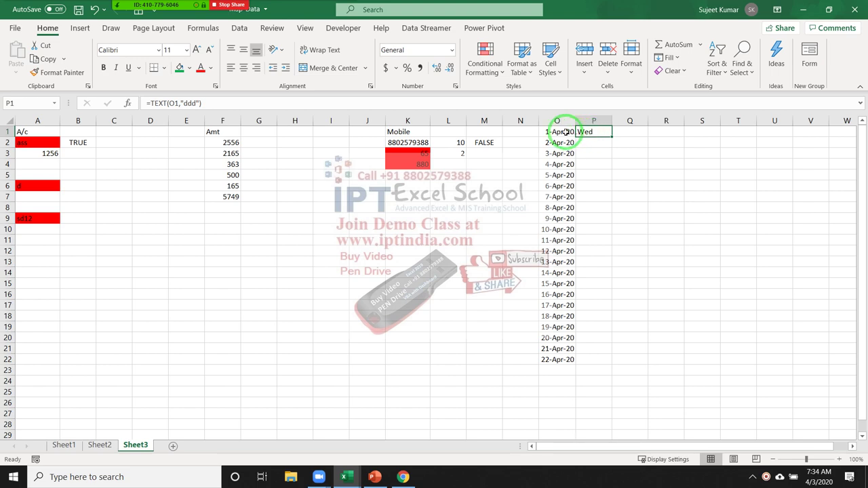
{"action": "left_click", "coordinate": [558, 131]}
{"action": "left_click", "coordinate": [485, 65]}
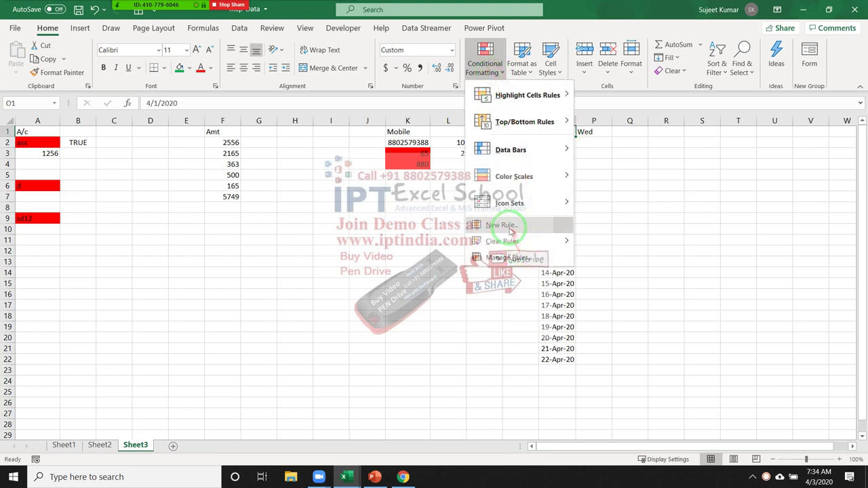
Start a formula-based new rule and type the Saturday test =or(text(o2,"DDD")="Sat".
{"action": "left_click", "coordinate": [522, 224]}
{"action": "left_click", "coordinate": [528, 139]}
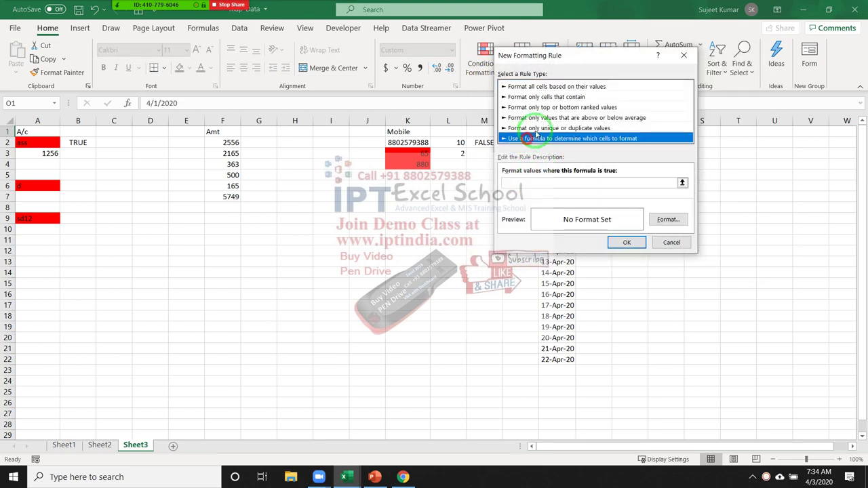
{"action": "left_click_drag", "start_coordinate": [575, 59], "coordinate": [715, 78]}
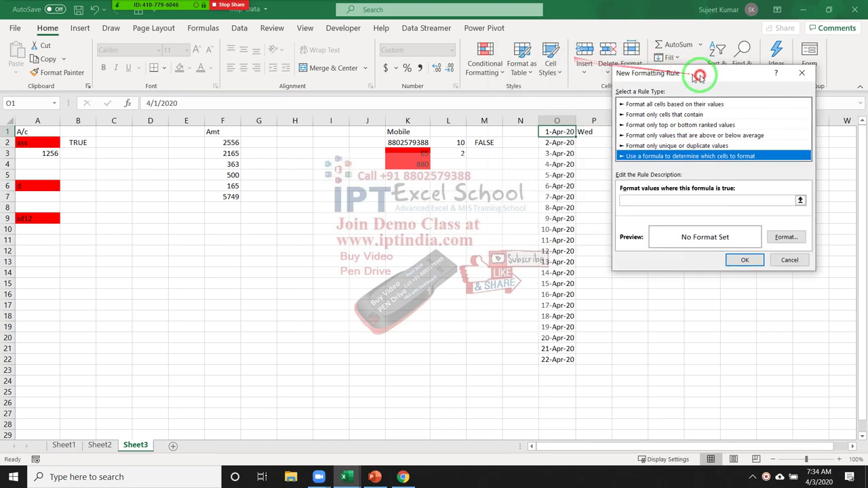
{"action": "left_click", "coordinate": [655, 201]}
{"action": "type", "text": "="}
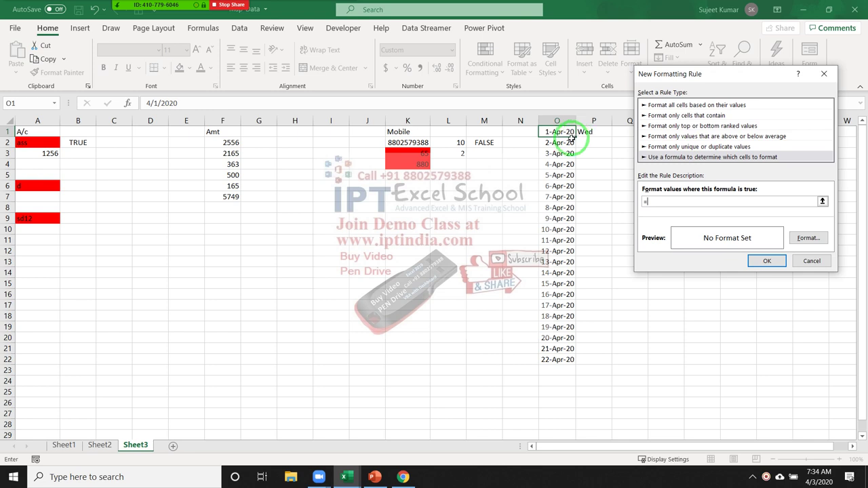
{"action": "type", "text": "te"}
{"action": "type", "text": "x"}
{"action": "key", "text": "BackSpace"}
{"action": "key", "text": "BackSpace"}
{"action": "key", "text": "BackSpace"}
{"action": "key", "text": "BackSpace"}
{"action": "type", "text": "or(t"}
{"action": "type", "text": "ext"}
{"action": "type", "text": "("}
{"action": "type", "text": "o"}
{"action": "type", "text": "2,"}
{"action": "type", "text": "\"DDD"}
{"action": "type", "text": "\")=\""}
{"action": "type", "text": "Sat"}
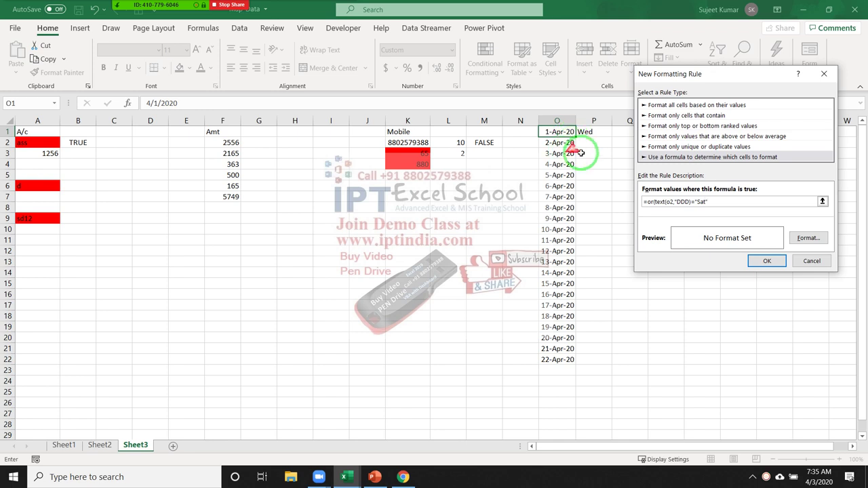
Duplicate the Saturday test as a Sunday condition, completing the OR formula with "Sun".
{"action": "left_click_drag", "start_coordinate": [655, 201], "coordinate": [709, 202]}
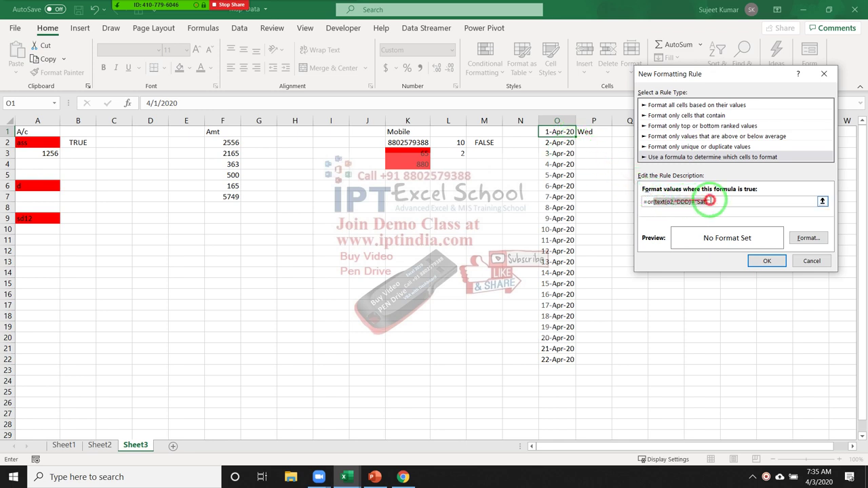
{"action": "key", "text": "ctrl+c"}
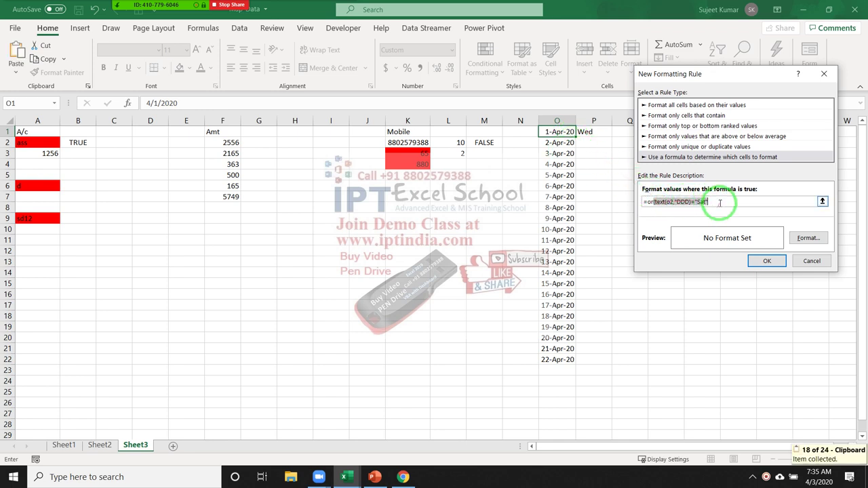
{"action": "left_click", "coordinate": [717, 202]}
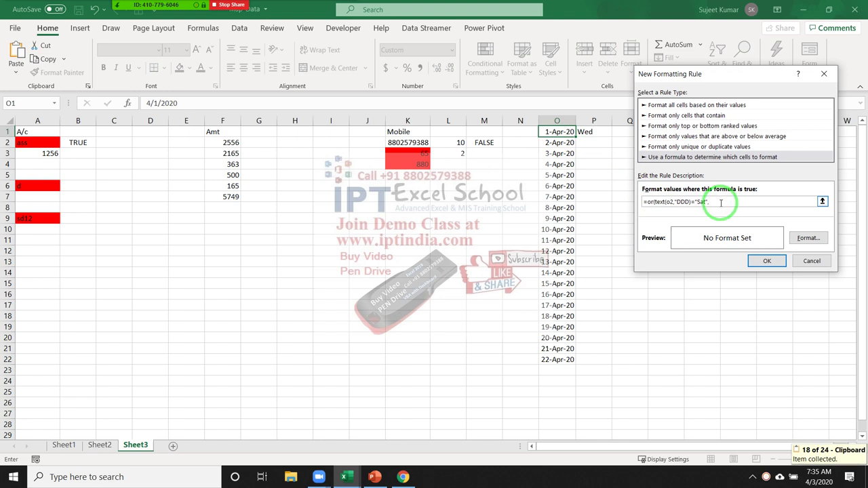
{"action": "type", "text": ","}
{"action": "key", "text": "ctrl+v"}
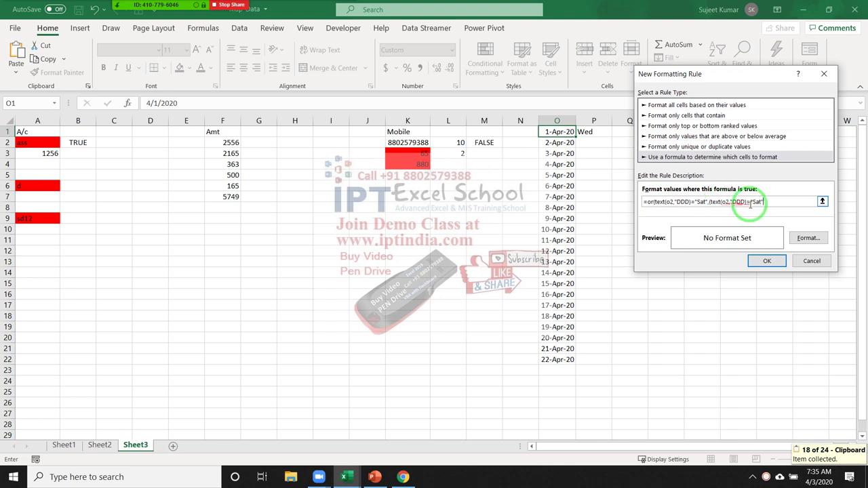
{"action": "left_click", "coordinate": [760, 203]}
{"action": "key", "text": "BackSpace"}
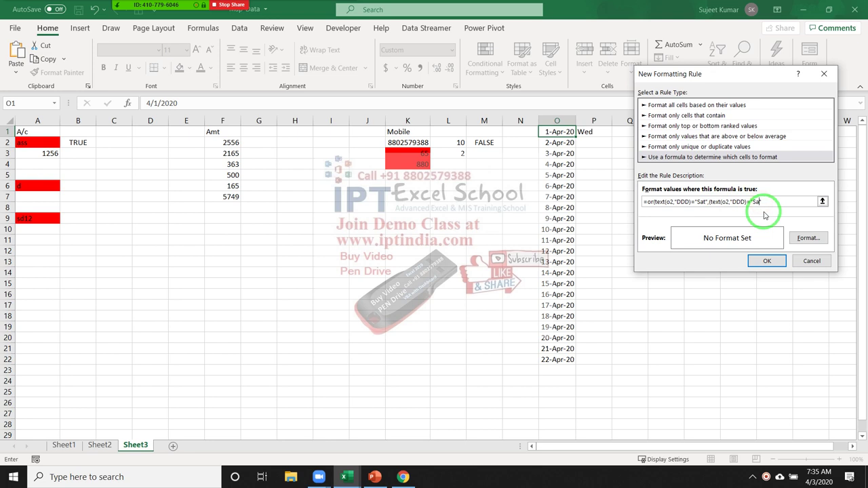
{"action": "key", "text": "BackSpace"}
{"action": "type", "text": "un"}
{"action": "type", "text": "\""}
{"action": "left_click", "coordinate": [771, 206]}
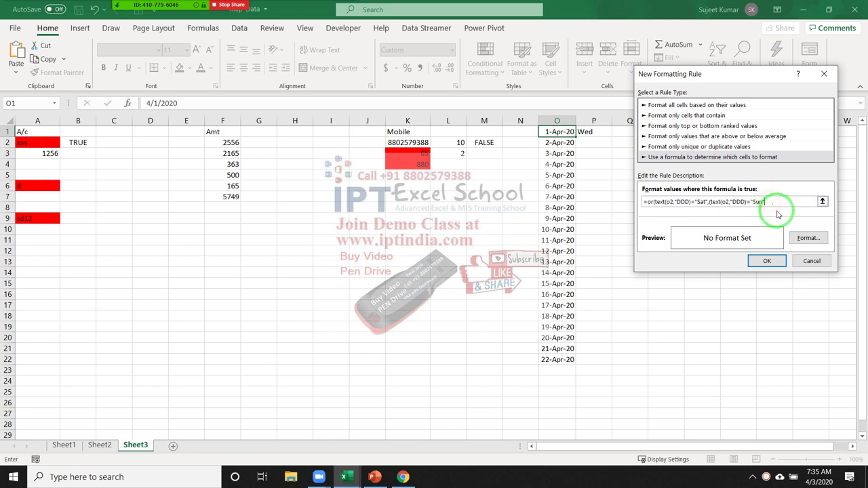
{"action": "type", "text": ")"}
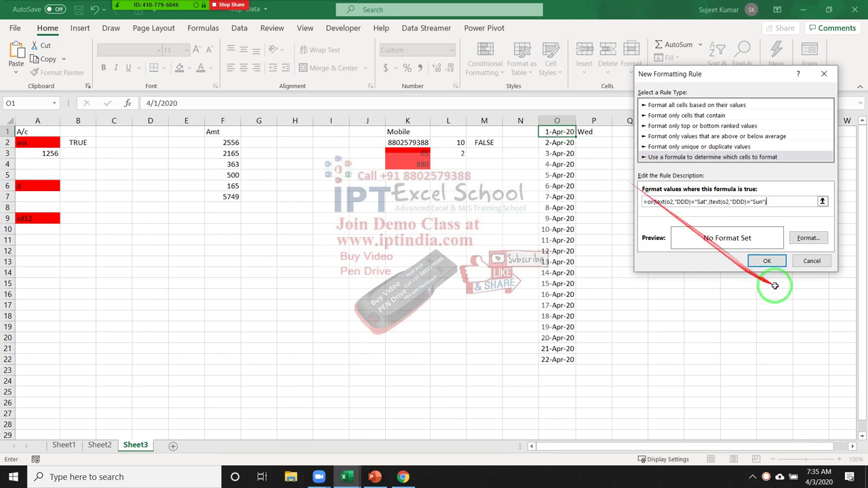
Give the weekend rule a yellow fill and try saving it, dismissing the formula error.
{"action": "left_click", "coordinate": [809, 243]}
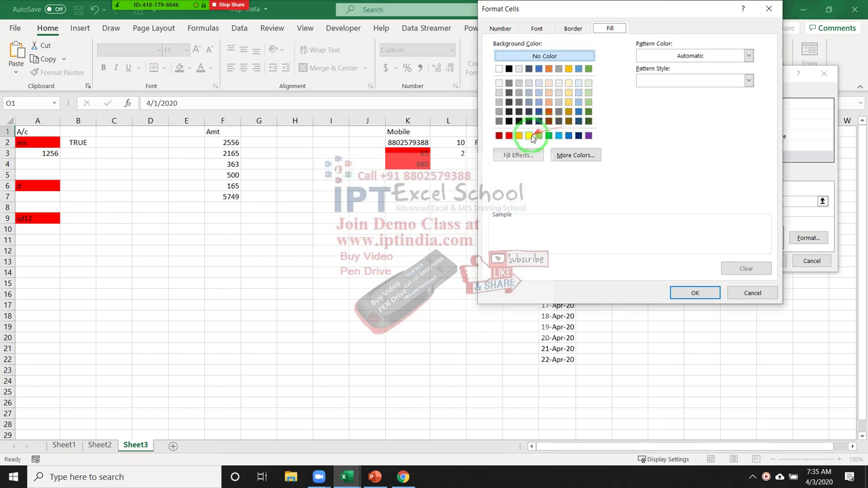
{"action": "left_click", "coordinate": [529, 136]}
{"action": "left_click", "coordinate": [697, 292]}
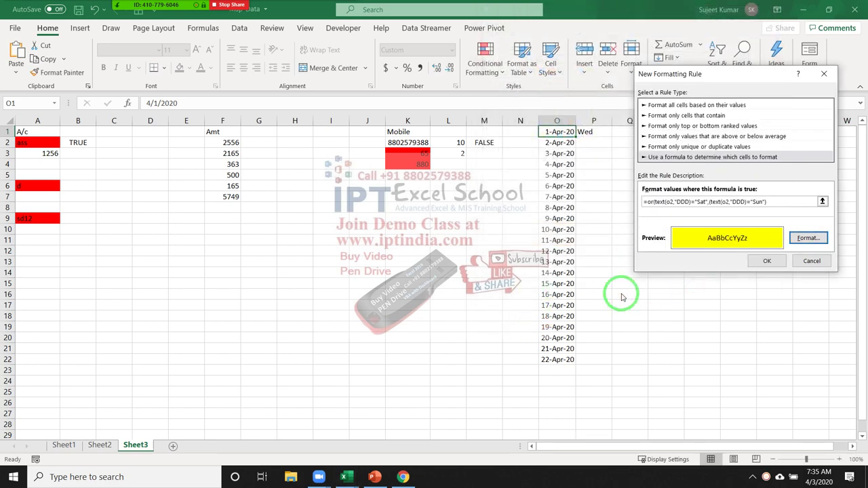
{"action": "left_click", "coordinate": [765, 264]}
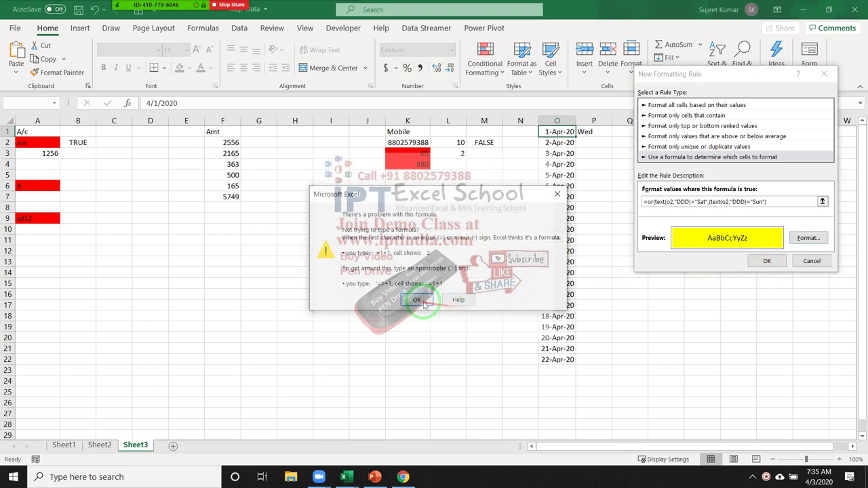
{"action": "left_click", "coordinate": [417, 300]}
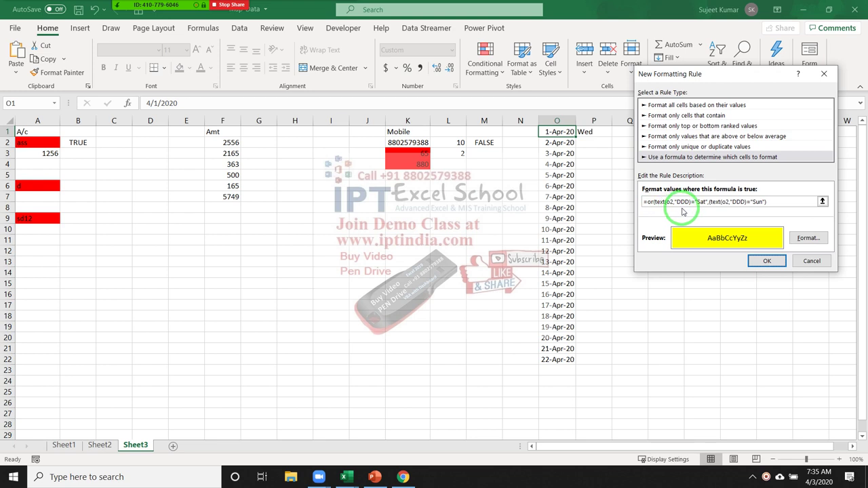
Fix the formula's brackets to =or(text(o2,"DDD")="Sat",text(o2,"DDD")="Sun") and save the rule.
{"action": "left_click", "coordinate": [691, 202]}
{"action": "type", "text": "\""}
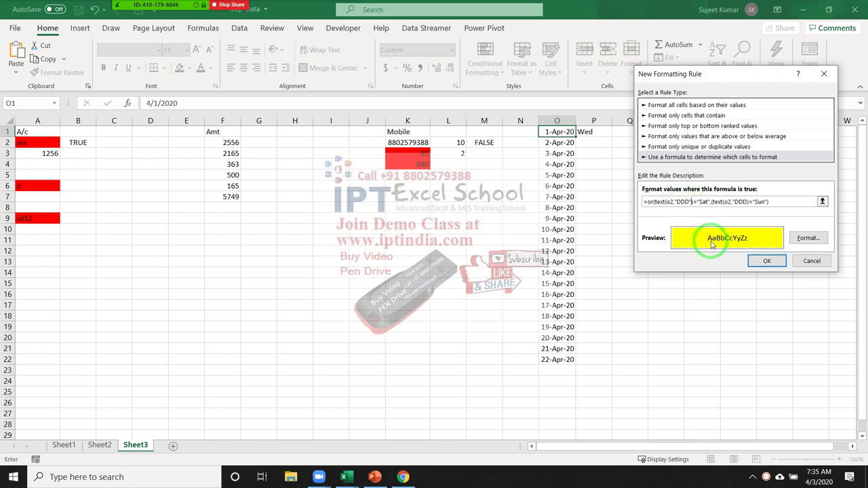
{"action": "type", "text": ")"}
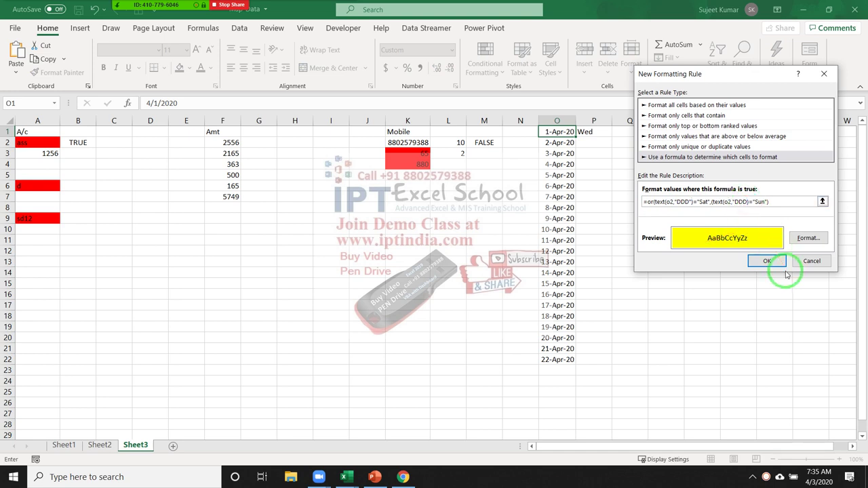
{"action": "left_click", "coordinate": [782, 202]}
{"action": "left_click", "coordinate": [770, 264]}
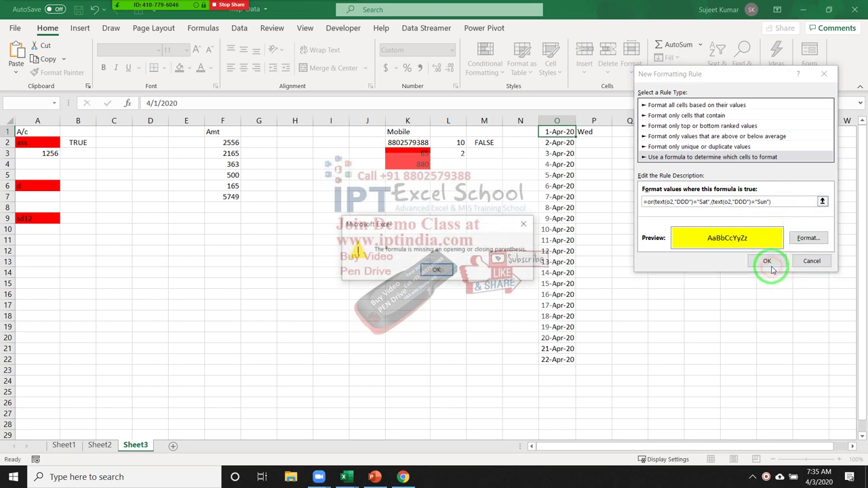
{"action": "left_click", "coordinate": [424, 273]}
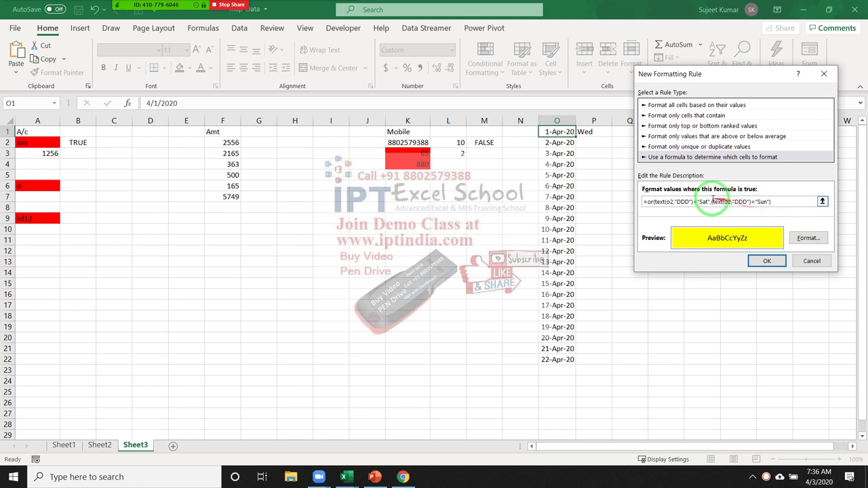
{"action": "left_click", "coordinate": [712, 201]}
{"action": "key", "text": "BackSpace"}
{"action": "type", "text": ","}
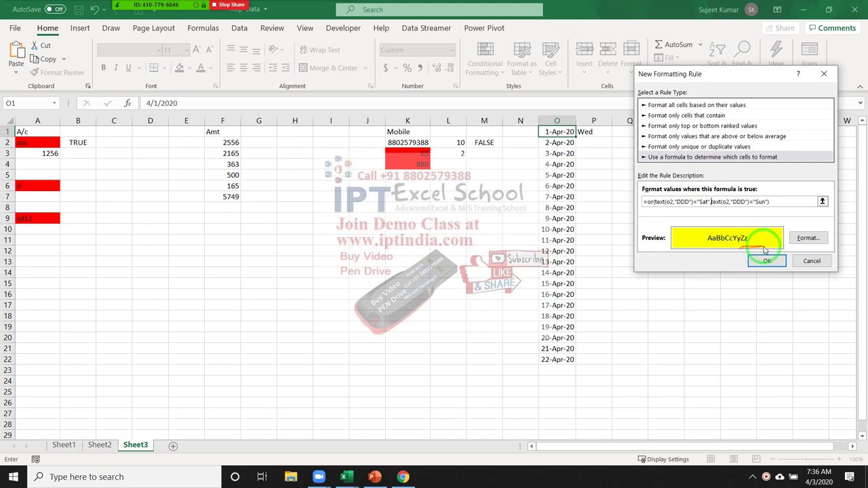
{"action": "left_click", "coordinate": [767, 260]}
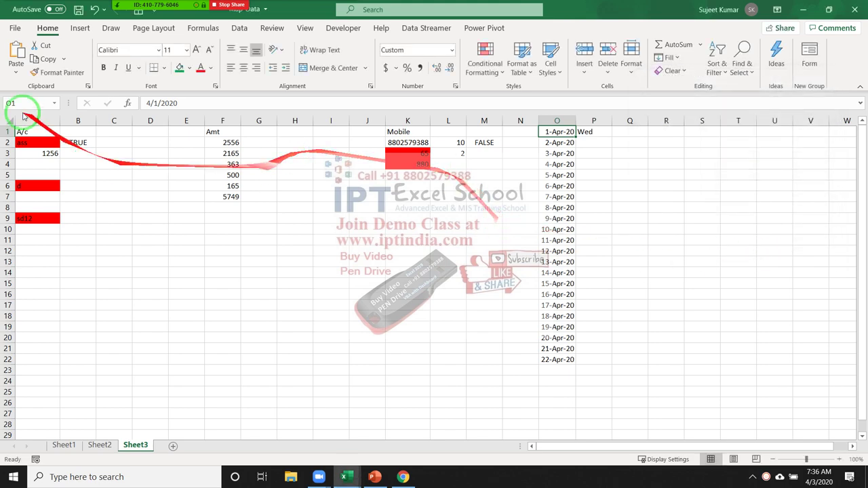
Copy O1's weekend formatting down the date column to O22 with Format Painter.
{"action": "left_click", "coordinate": [58, 72]}
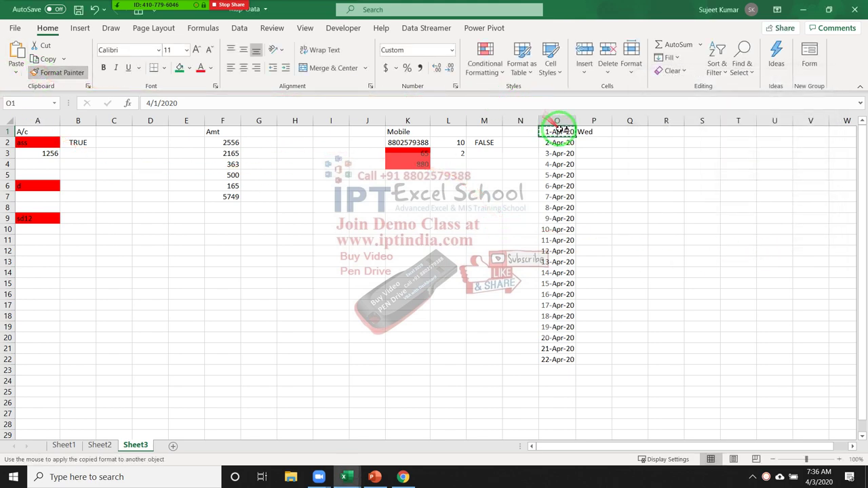
{"action": "left_click_drag", "start_coordinate": [558, 131], "coordinate": [563, 359]}
{"action": "left_click", "coordinate": [556, 154]}
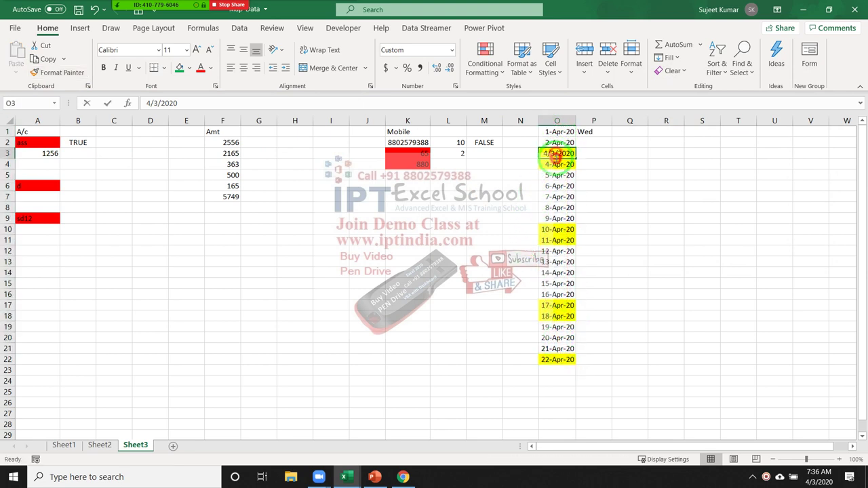
{"action": "left_click", "coordinate": [535, 215]}
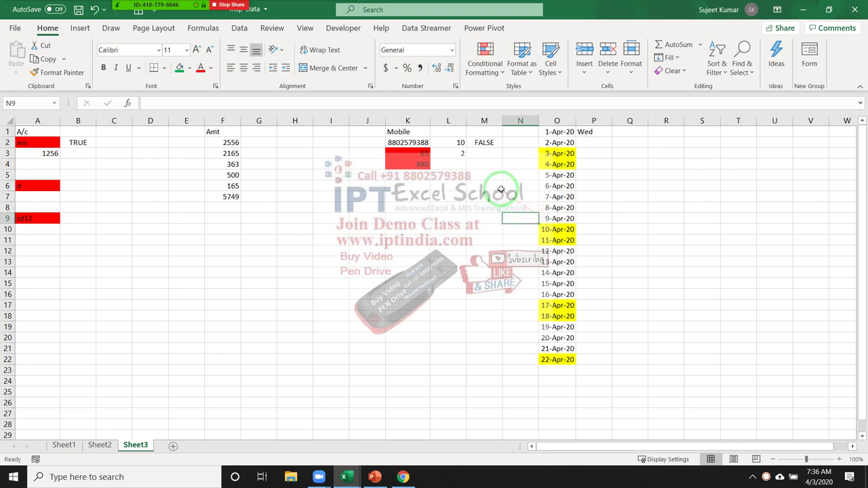
Select the yellow dates 10-, 11-, 17-, 18- and 22-Apr to check the weekend highlights.
{"action": "left_click_drag", "start_coordinate": [557, 229], "coordinate": [561, 240]}
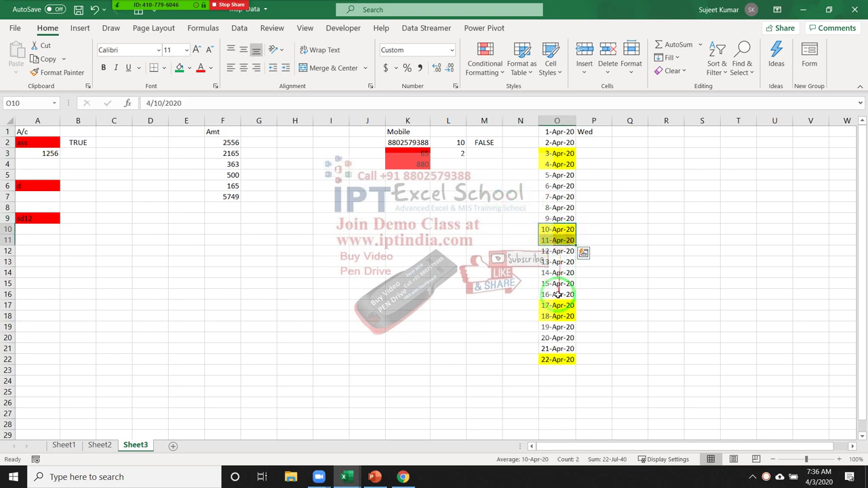
{"action": "left_click_drag", "start_coordinate": [558, 306], "coordinate": [558, 316]}
{"action": "left_click", "coordinate": [557, 359]}
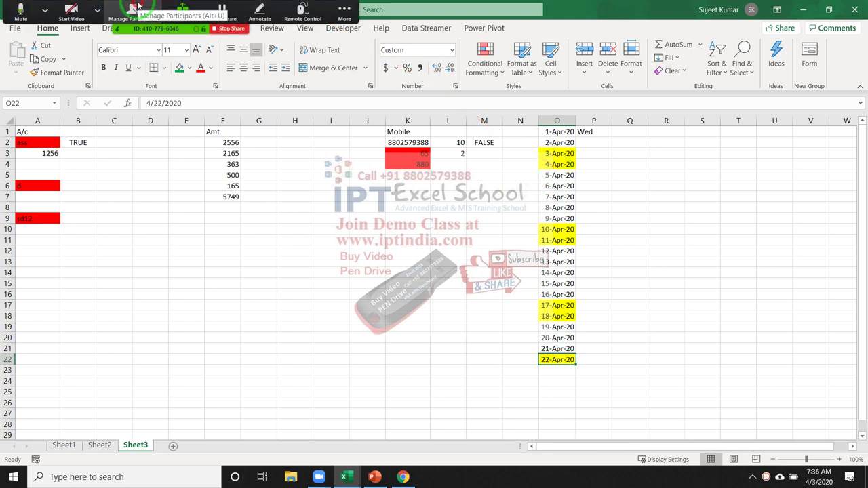
{"action": "left_click", "coordinate": [133, 6]}
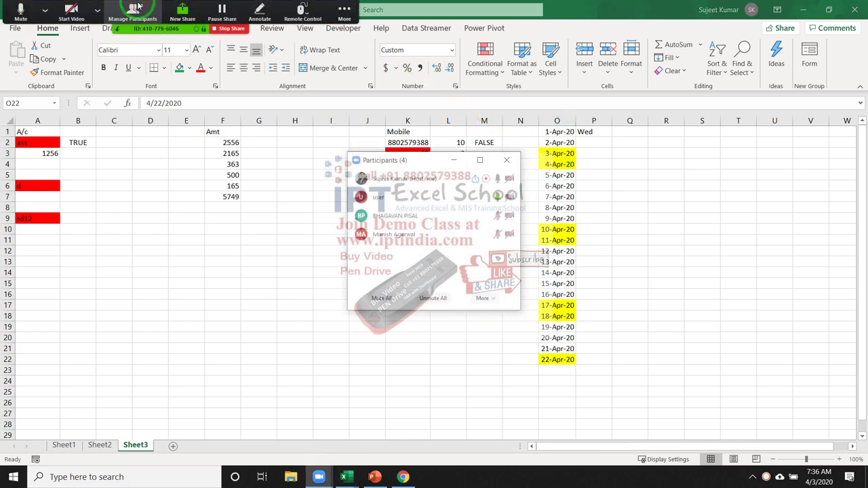
{"action": "left_click", "coordinate": [500, 161]}
{"action": "left_click", "coordinate": [561, 145]}
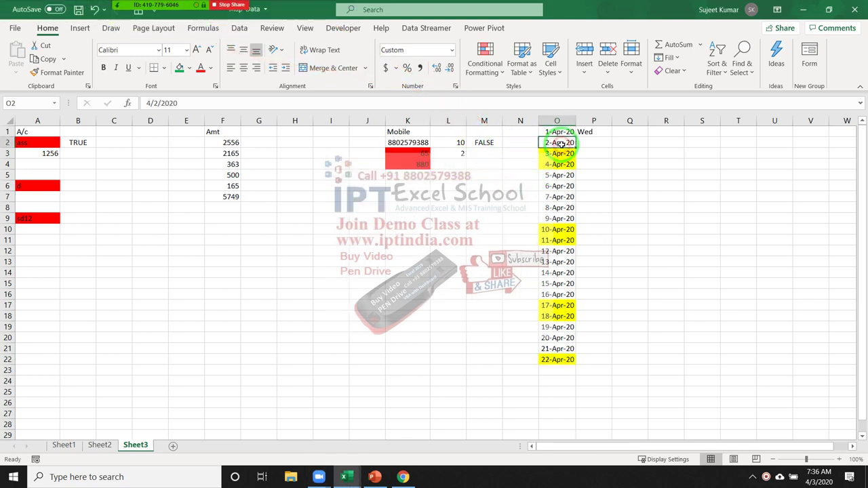
{"action": "left_click", "coordinate": [146, 5]}
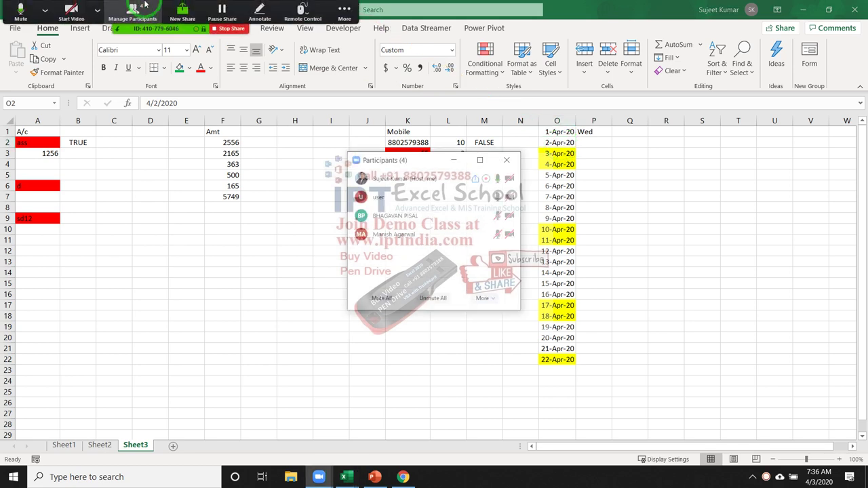
{"action": "left_click", "coordinate": [511, 163]}
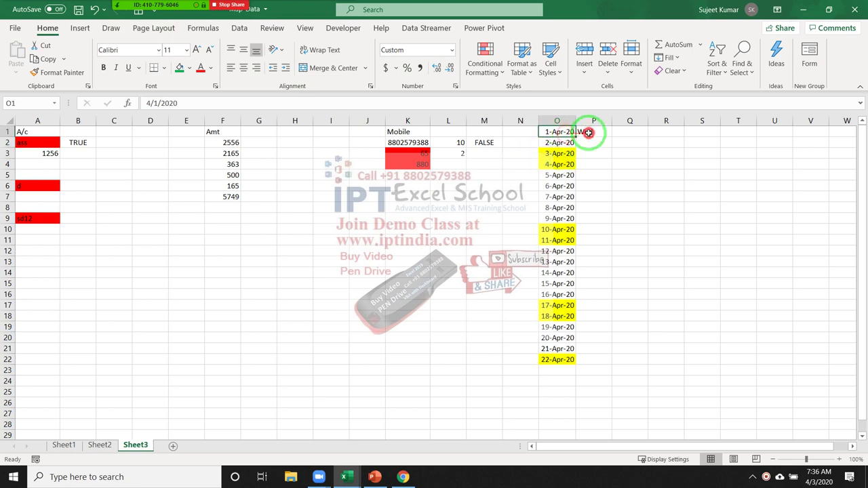
{"action": "left_click", "coordinate": [587, 132]}
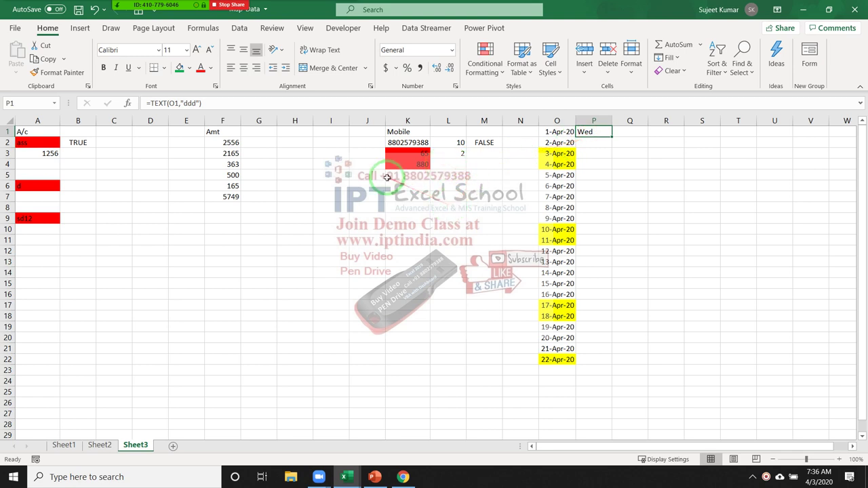
{"action": "left_click", "coordinate": [592, 197]}
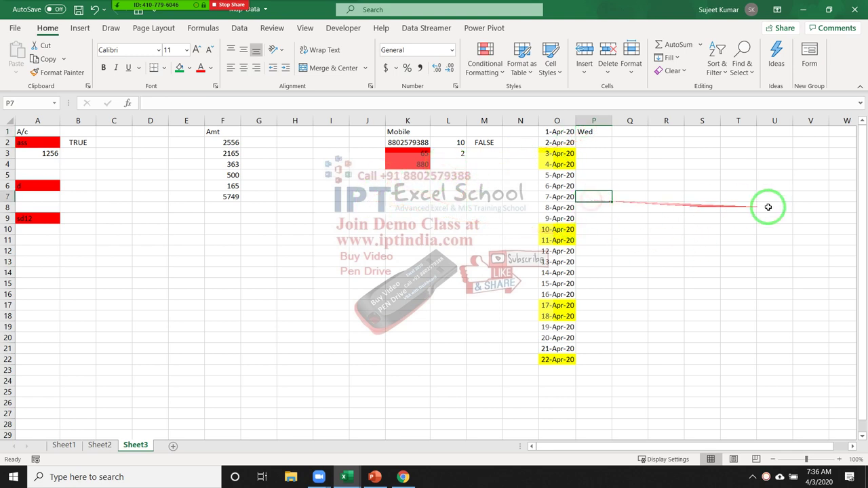
{"action": "type", "text": "=te"}
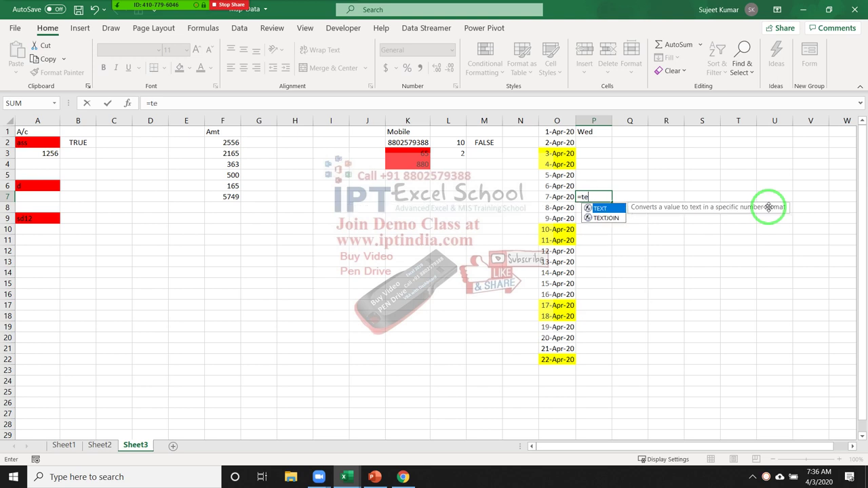
{"action": "key", "text": "Tab"}
{"action": "key", "text": "Left"}
{"action": "type", "text": ","}
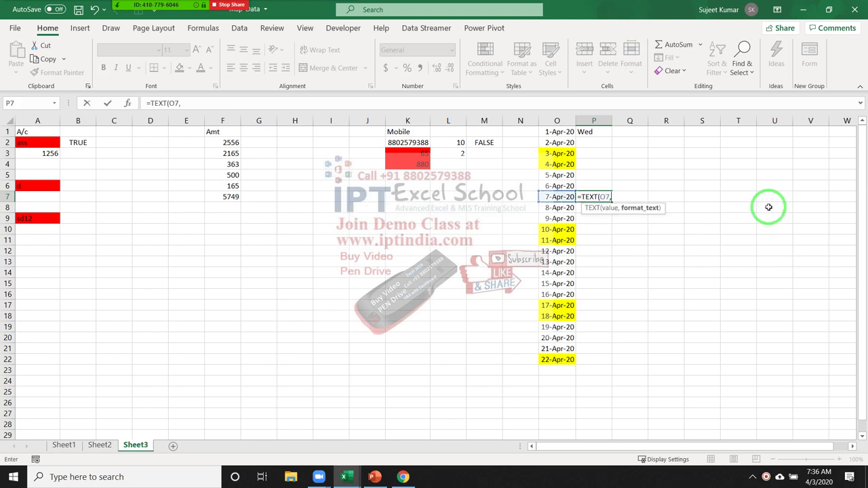
{"action": "type", "text": "\"DD-"}
{"action": "type", "text": "MM\")"}
{"action": "key", "text": "Return"}
{"action": "key", "text": "Up"}
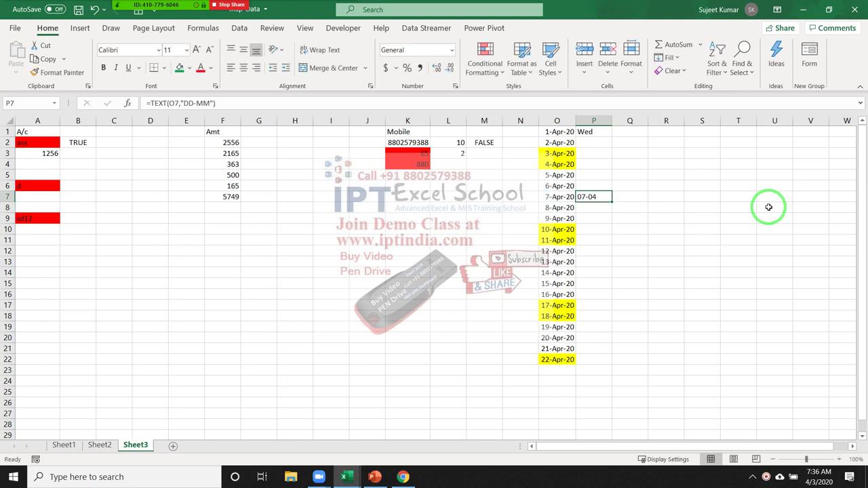
{"action": "key", "text": "F2"}
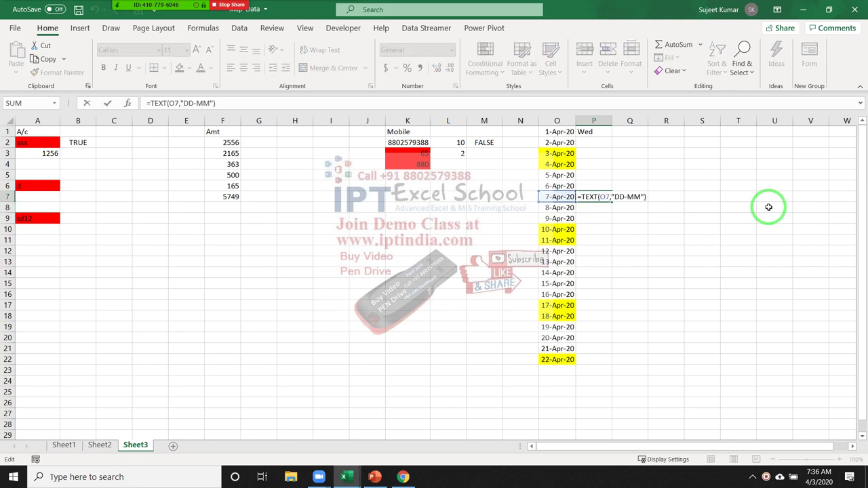
{"action": "key", "text": "Left"}
{"action": "key", "text": "Left"}
{"action": "key", "text": "BackSpace"}
{"action": "key", "text": "BackSpace"}
{"action": "key", "text": "BackSpace"}
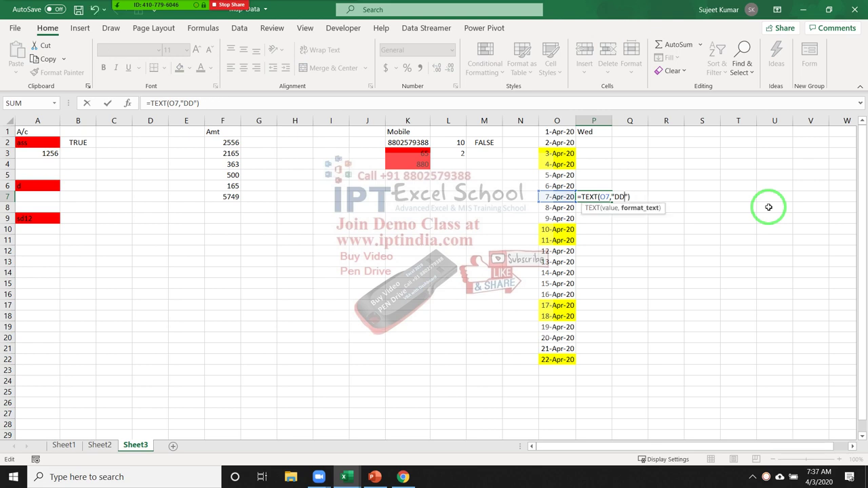
{"action": "type", "text": "d"}
{"action": "key", "text": "Return"}
{"action": "key", "text": "Up"}
{"action": "key", "text": "F2"}
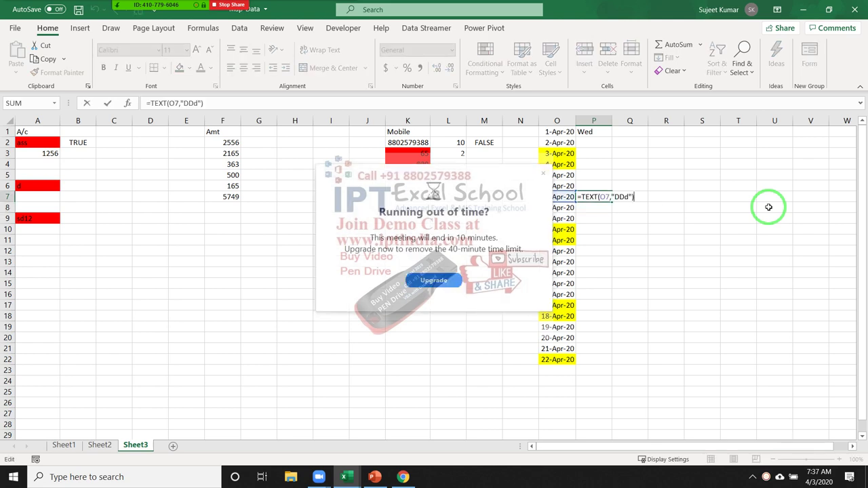
{"action": "key", "text": "Left"}
{"action": "type", "text": "d"}
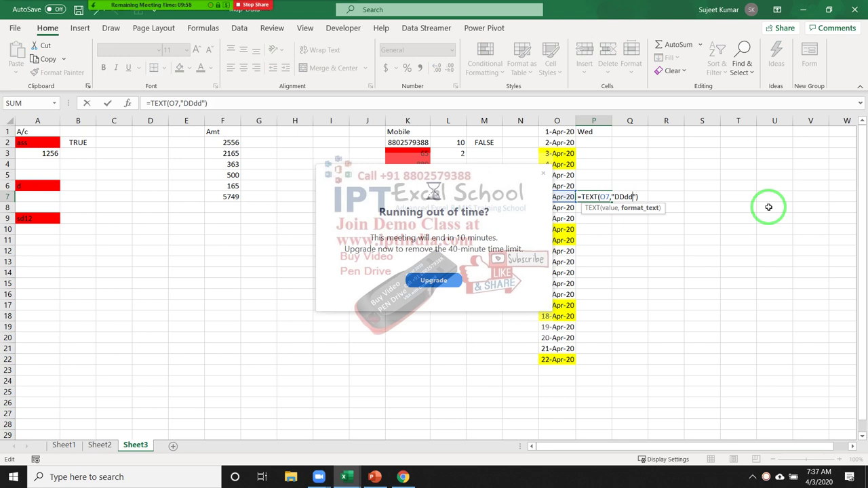
{"action": "key", "text": "Return"}
{"action": "key", "text": "Up"}
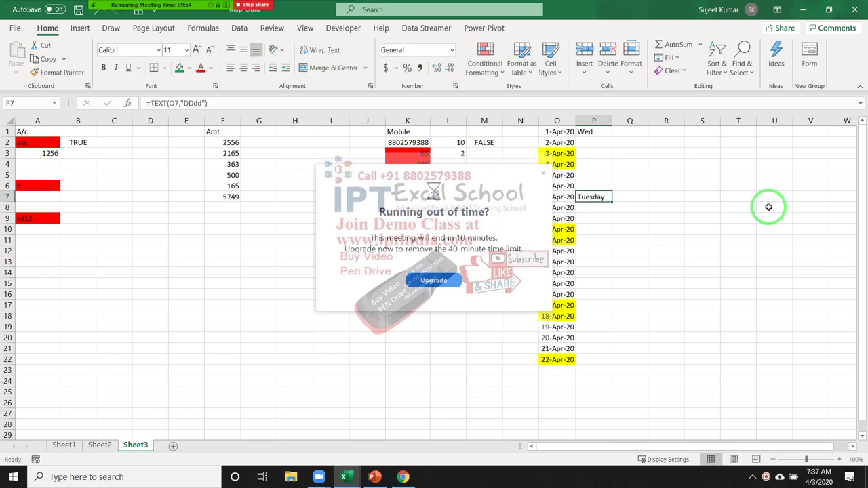
{"action": "left_click", "coordinate": [542, 173]}
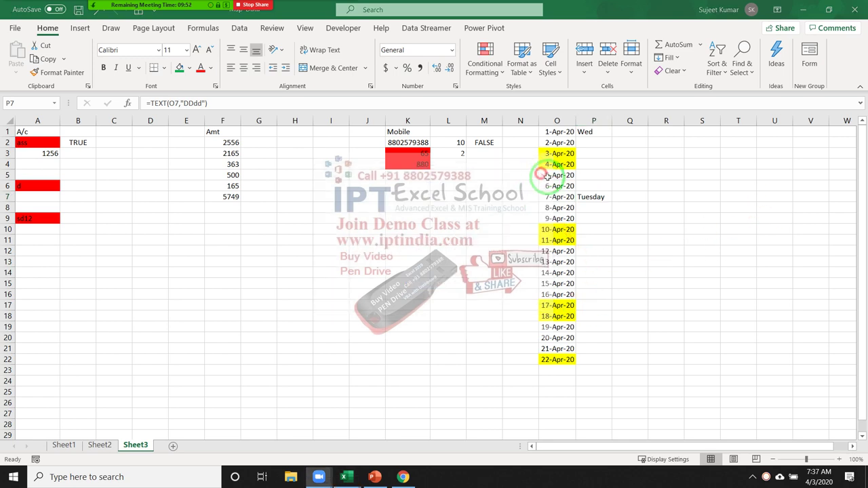
{"action": "double_click", "coordinate": [591, 200]}
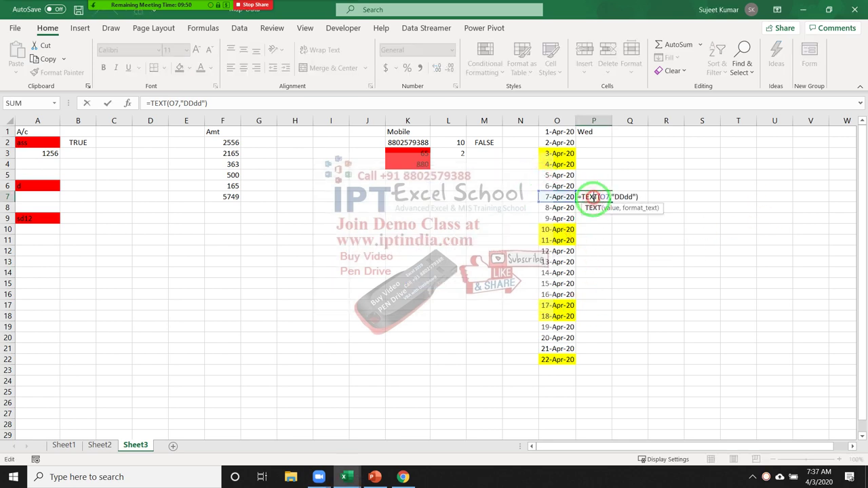
{"action": "key", "text": "Escape"}
{"action": "key", "text": "Delete"}
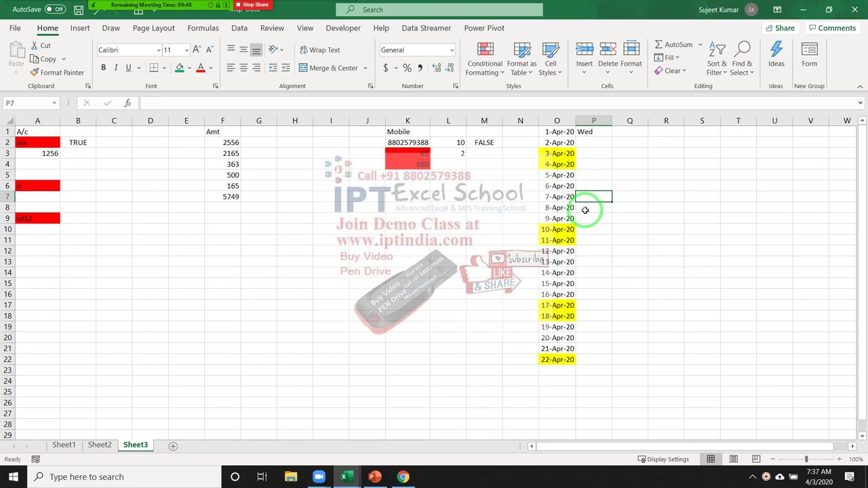